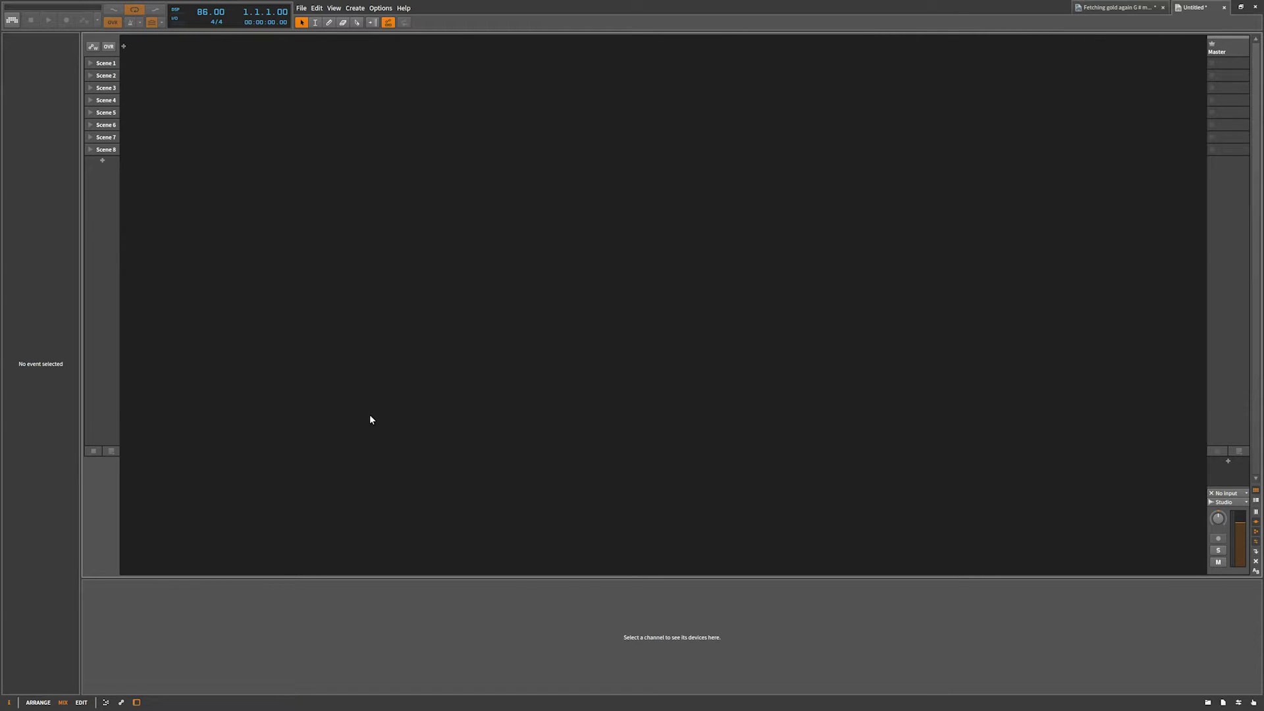
Show the untitled project in the Arrange layout, and switch to the Fetching gold again project with playback stopped.
{"action": "left_click", "coordinate": [38, 703]}
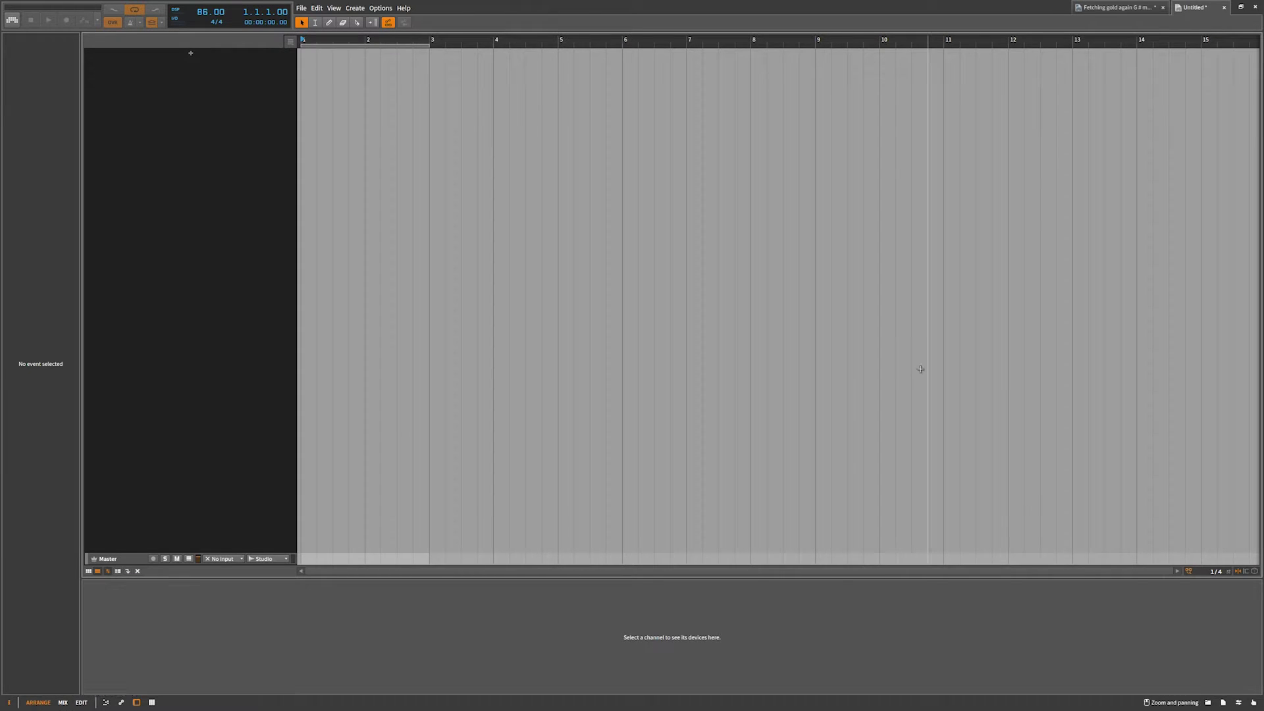
{"action": "left_click", "coordinate": [1123, 8]}
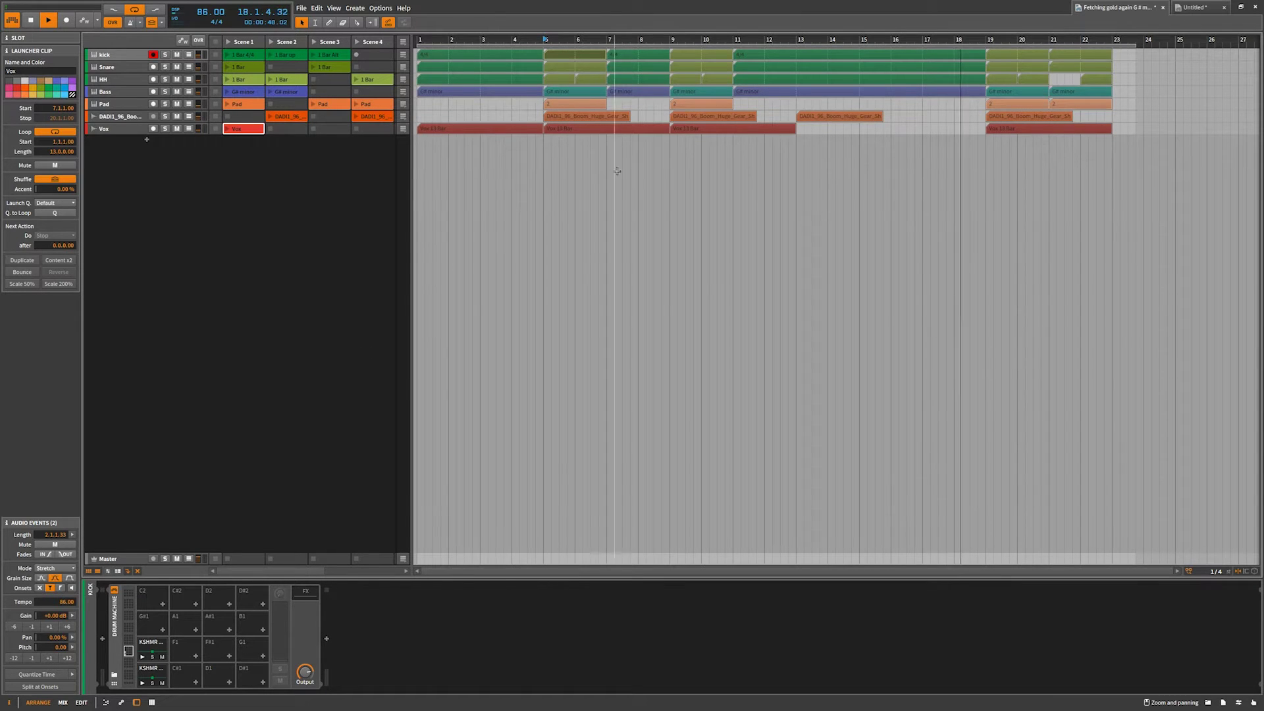
{"action": "left_click", "coordinate": [30, 21]}
{"action": "left_click", "coordinate": [29, 20]}
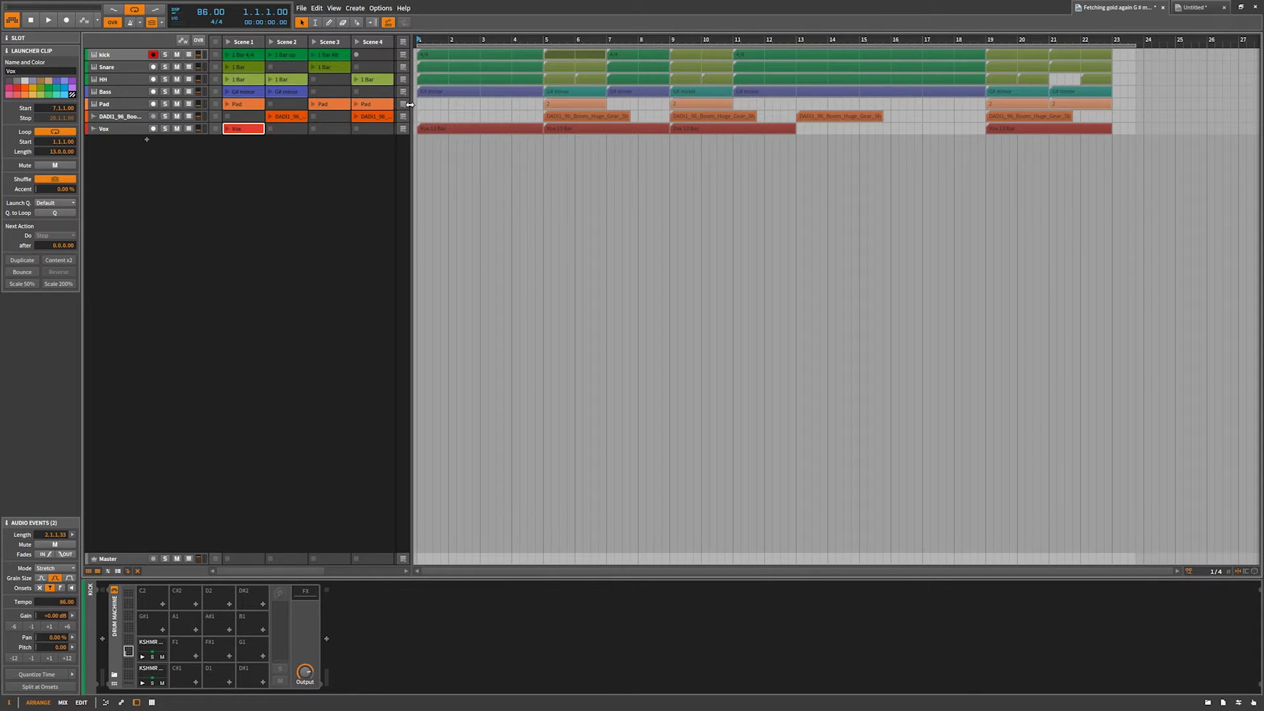
Widen the clip launcher beside the arranger timeline and select the kick track.
{"action": "left_click_drag", "start_coordinate": [410, 106], "coordinate": [461, 345]}
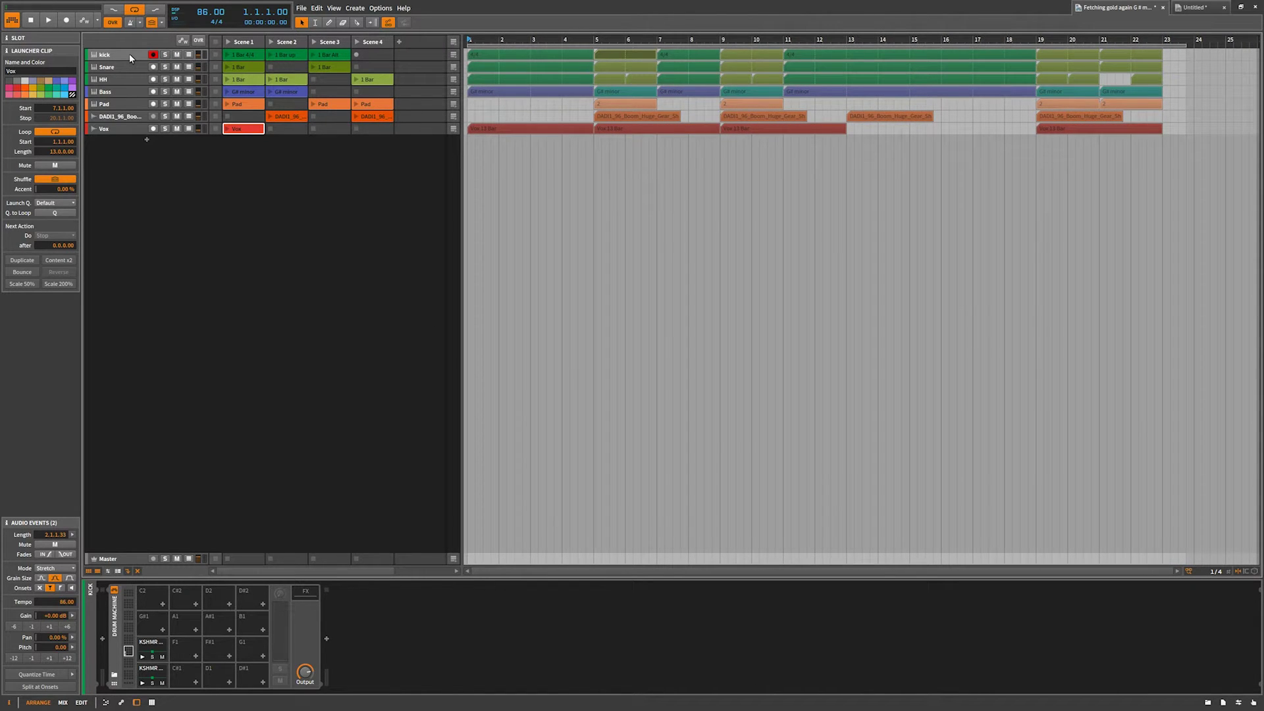
{"action": "left_click", "coordinate": [124, 129]}
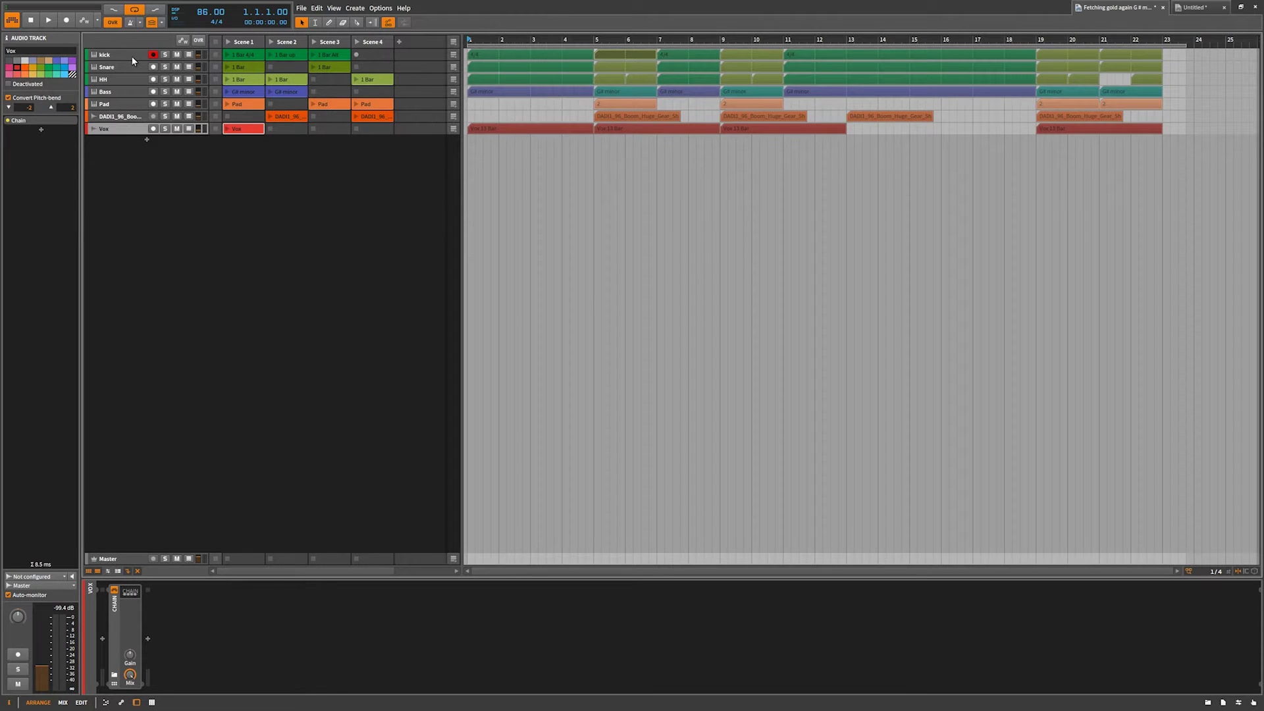
{"action": "left_click", "coordinate": [131, 56]}
{"action": "left_click_drag", "start_coordinate": [460, 158], "coordinate": [453, 279]}
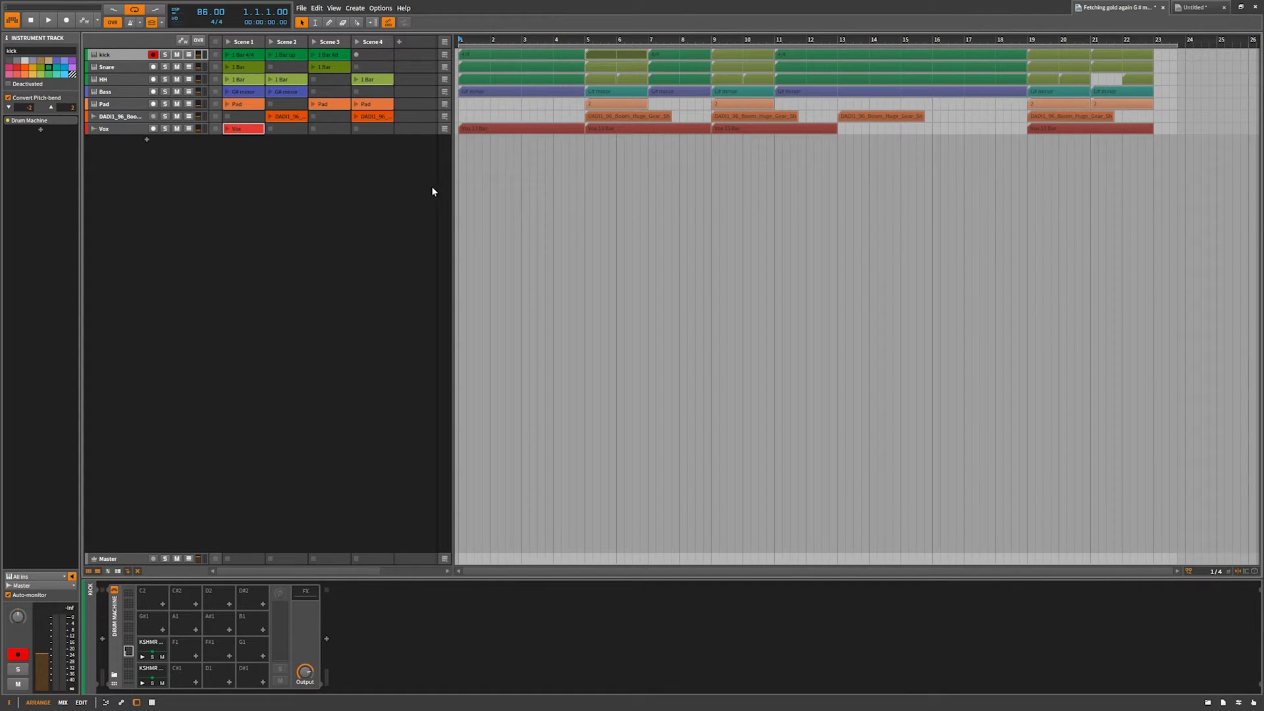
{"action": "left_click_drag", "start_coordinate": [451, 189], "coordinate": [509, 286]}
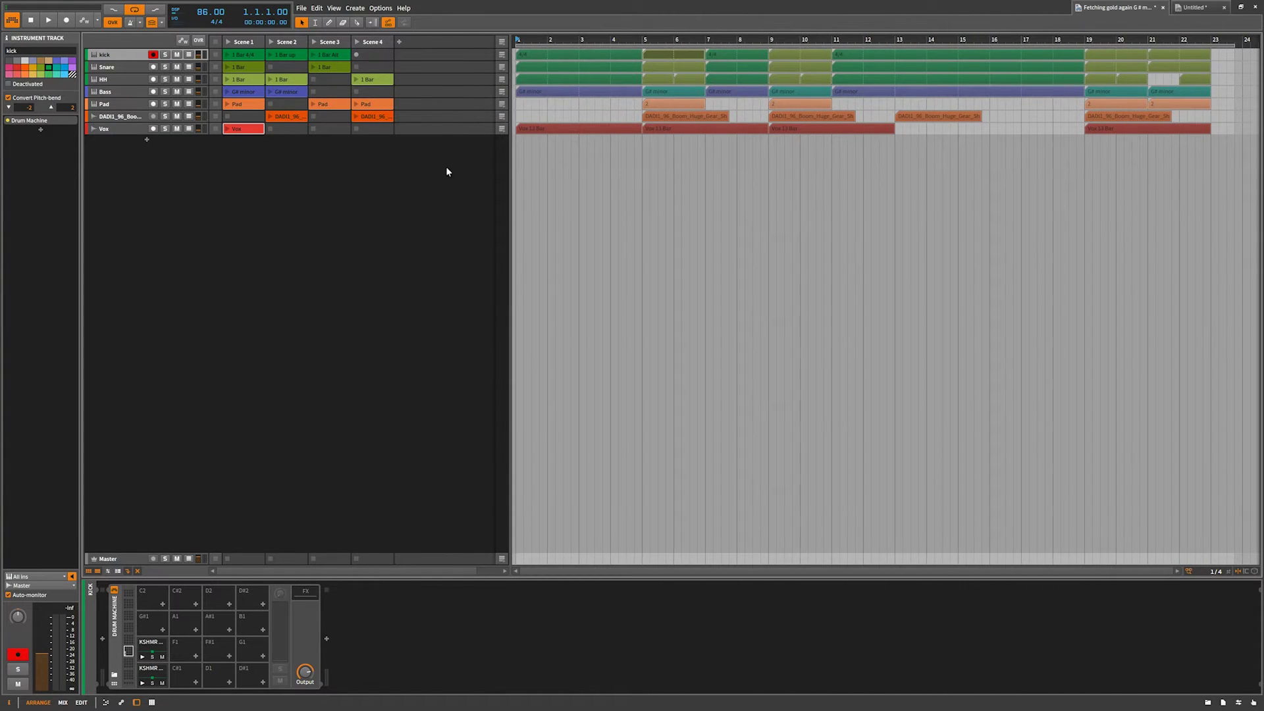
Compare the Mix, Edit and Arrange layouts of the project, finishing in the Arrange layout.
{"action": "left_click", "coordinate": [63, 703]}
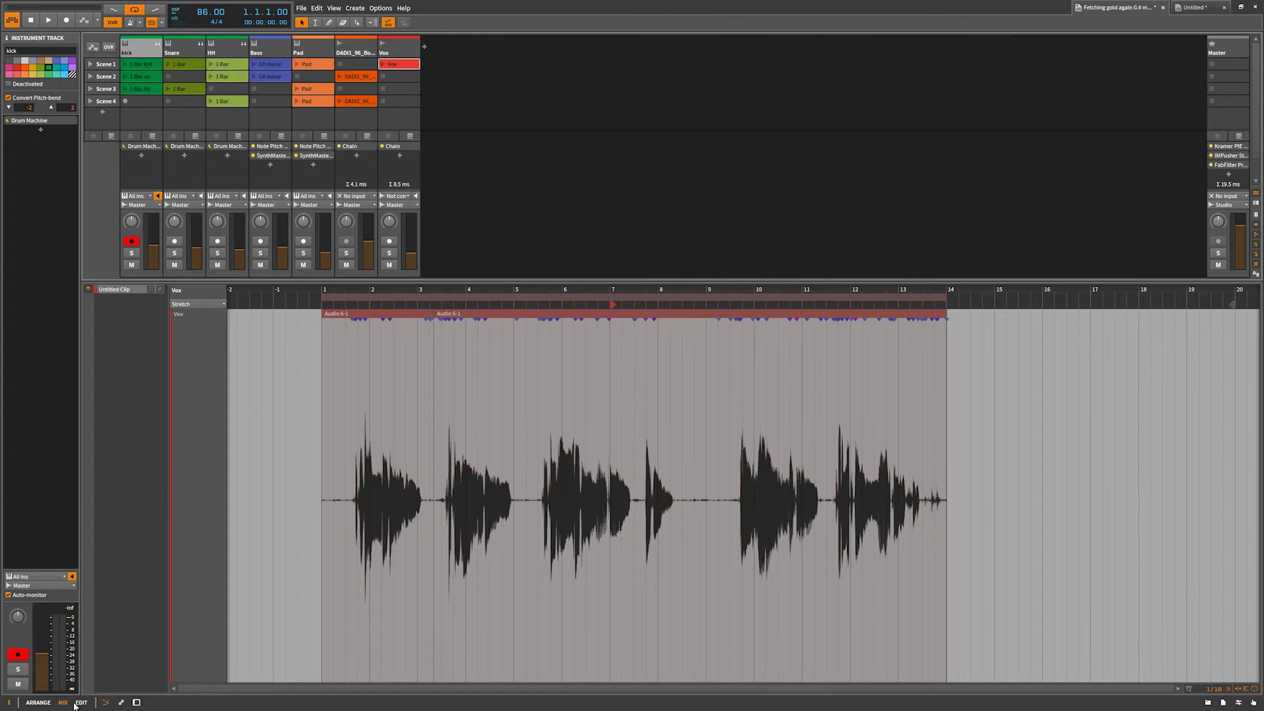
{"action": "left_click", "coordinate": [81, 703]}
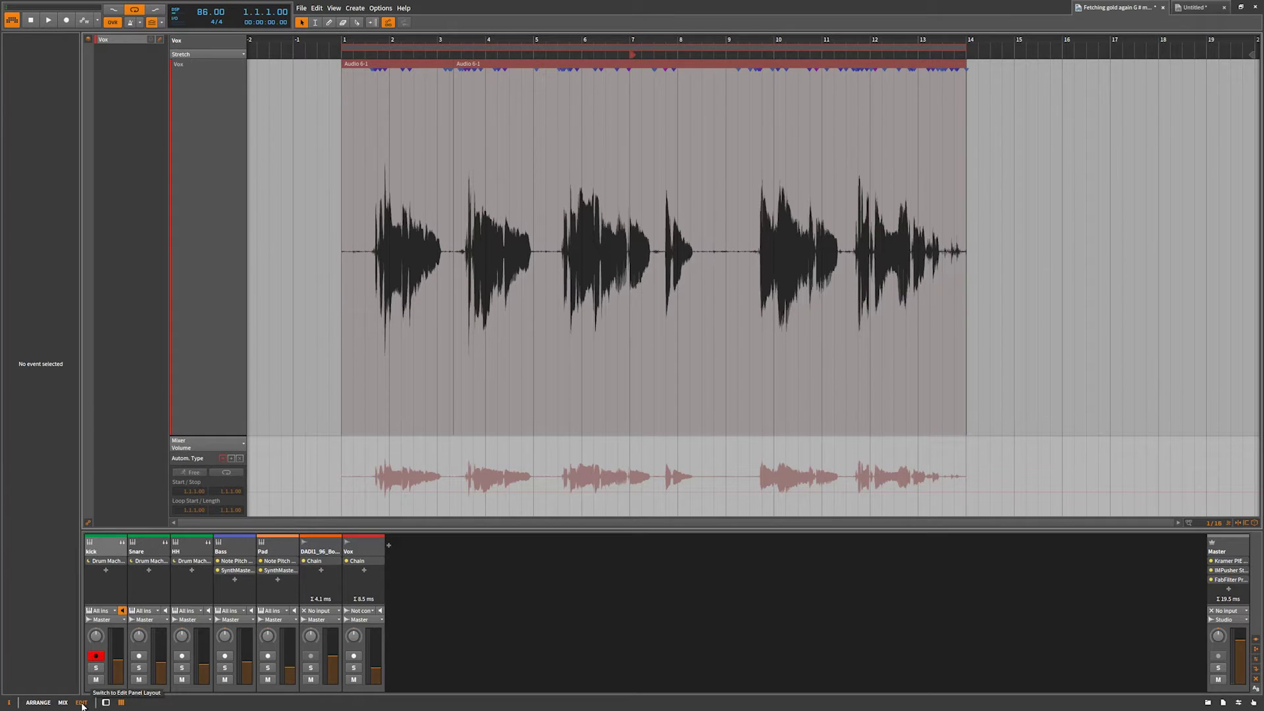
{"action": "left_click", "coordinate": [67, 703]}
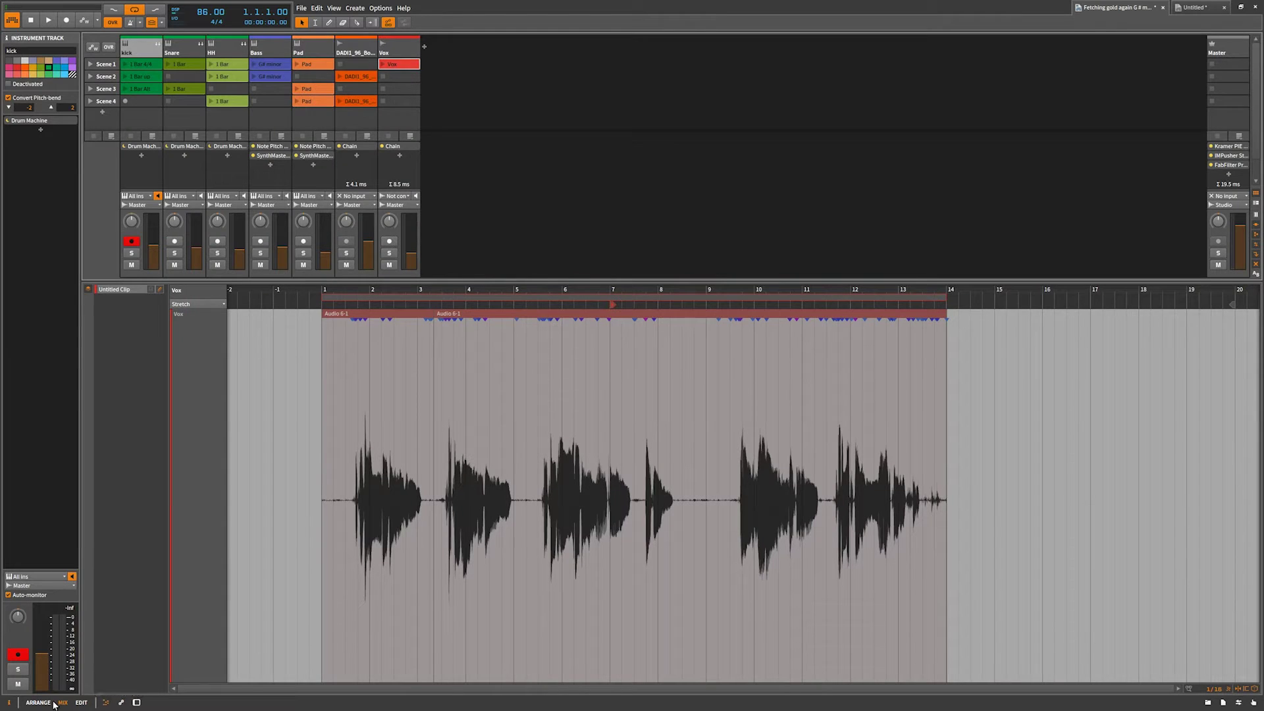
{"action": "left_click", "coordinate": [41, 703]}
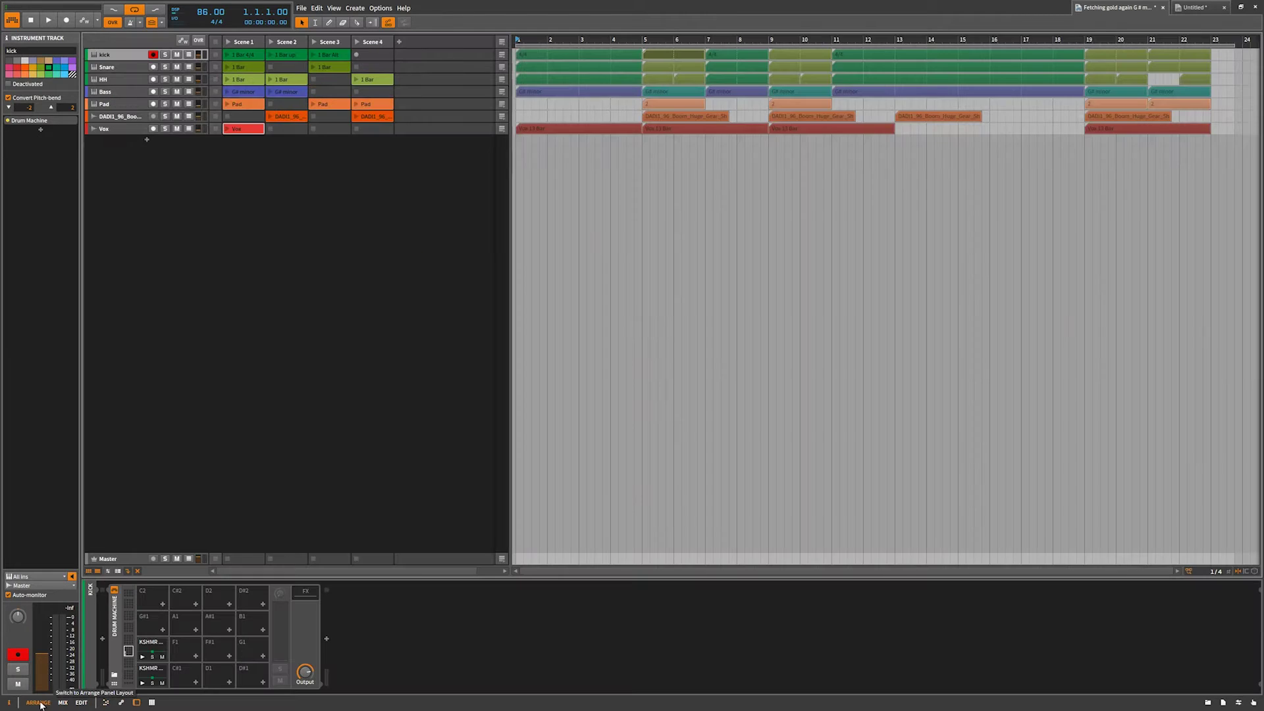
{"action": "left_click", "coordinate": [81, 703]}
{"action": "left_click", "coordinate": [81, 703]}
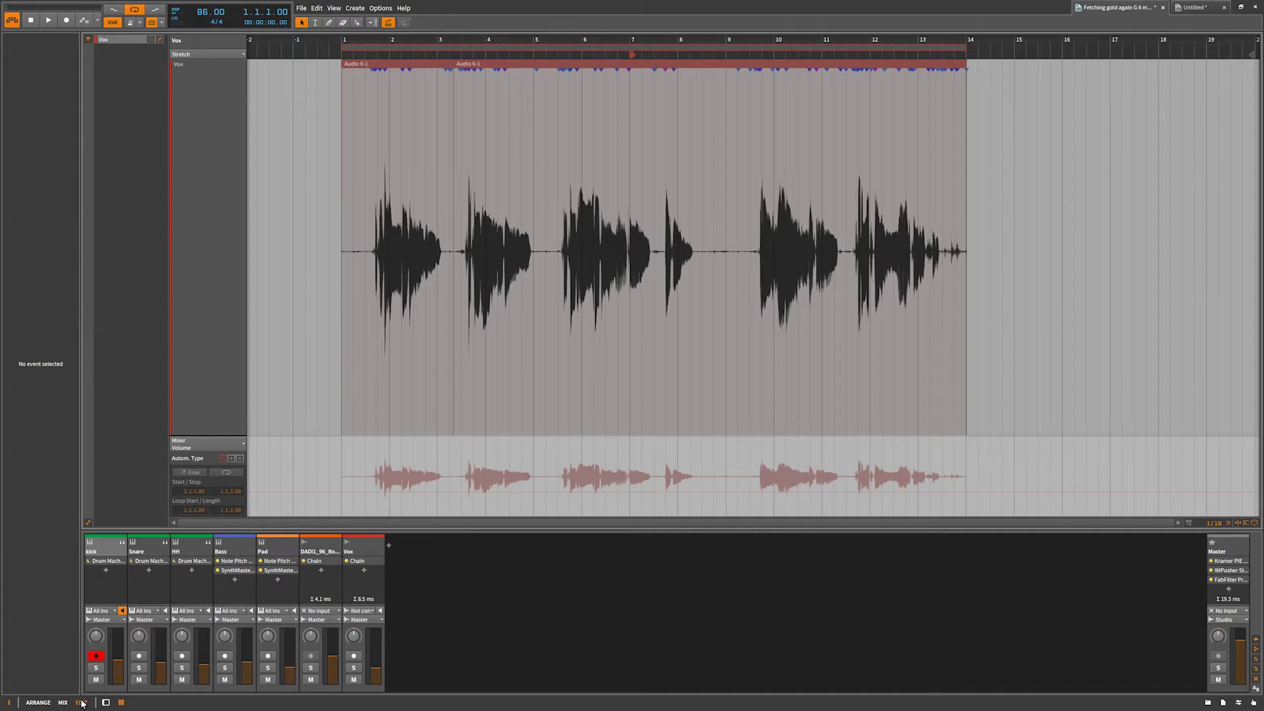
{"action": "left_click", "coordinate": [41, 703]}
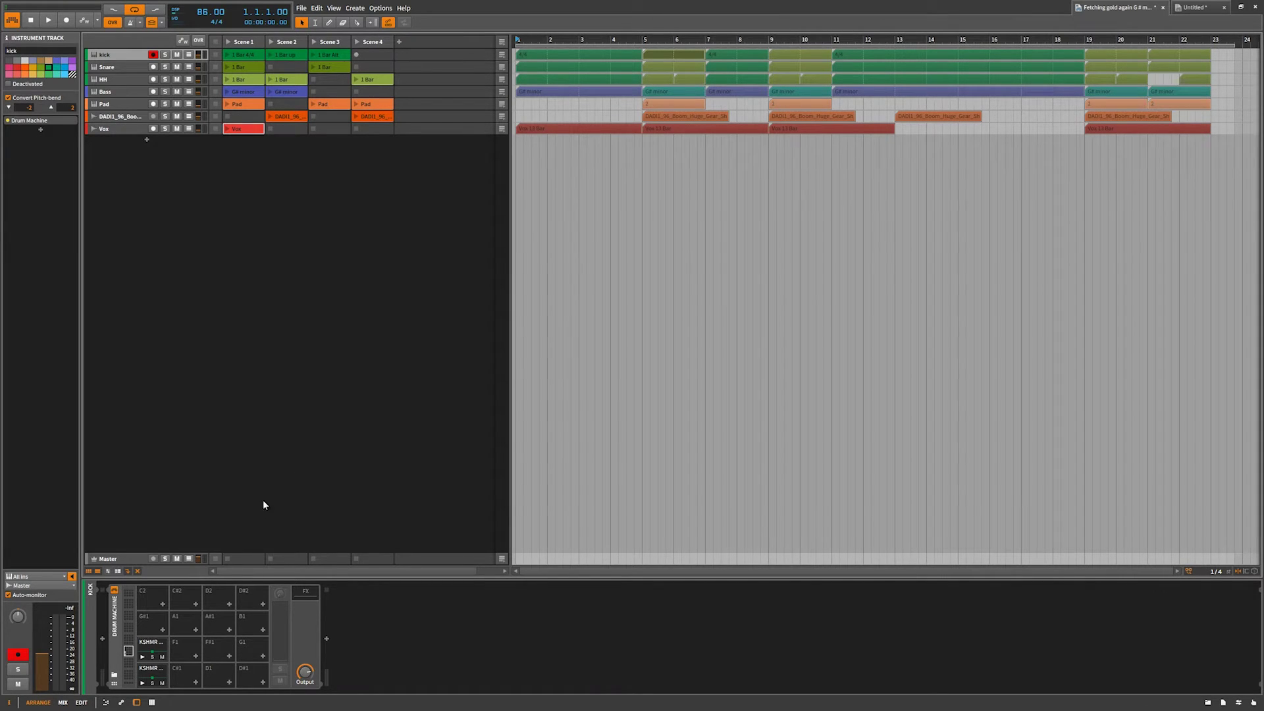
Stop playback and switch all tracks to arranger playback and back to clip launcher playback.
{"action": "left_click", "coordinate": [409, 280]}
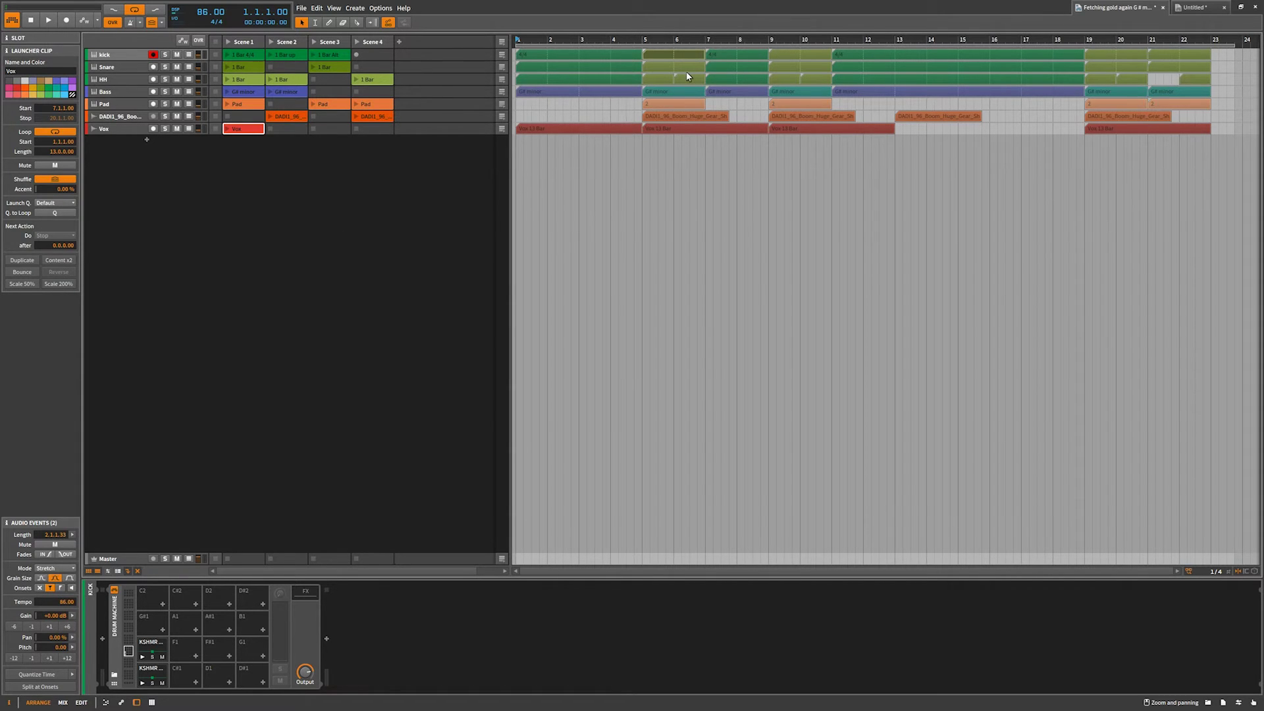
{"action": "left_click", "coordinate": [354, 405]}
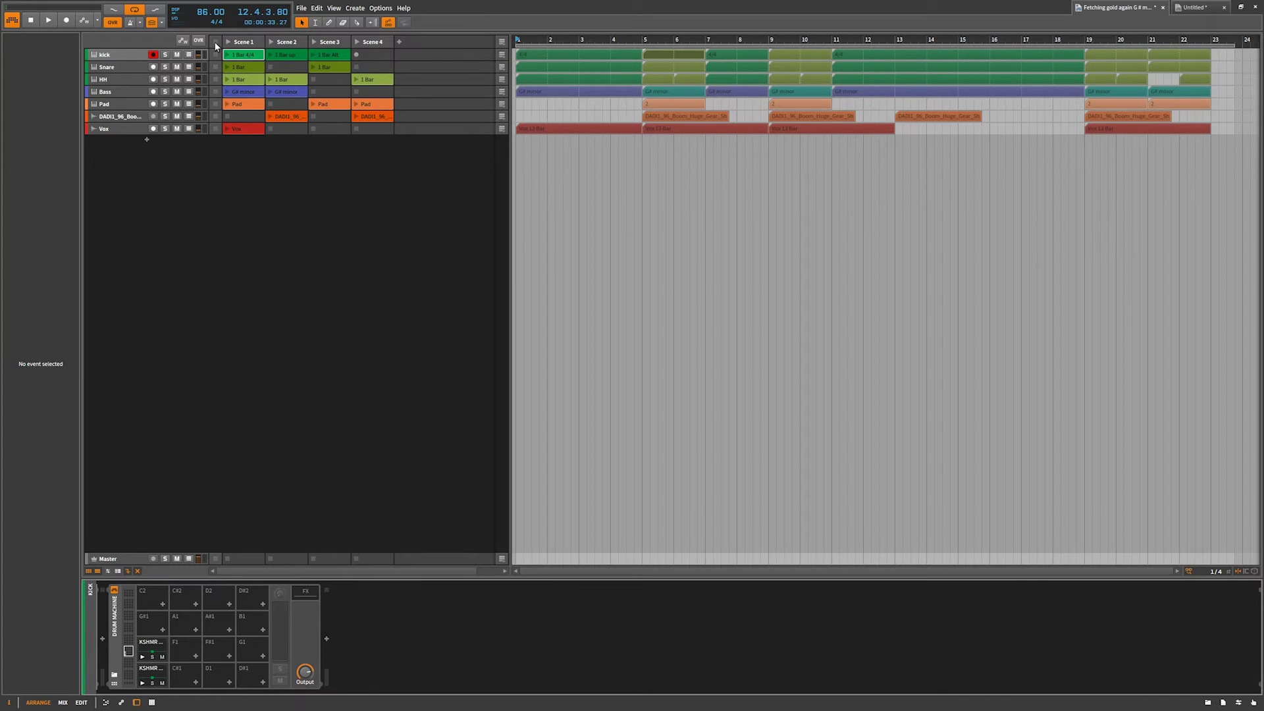
{"action": "left_click", "coordinate": [31, 22]}
{"action": "left_click", "coordinate": [501, 42]}
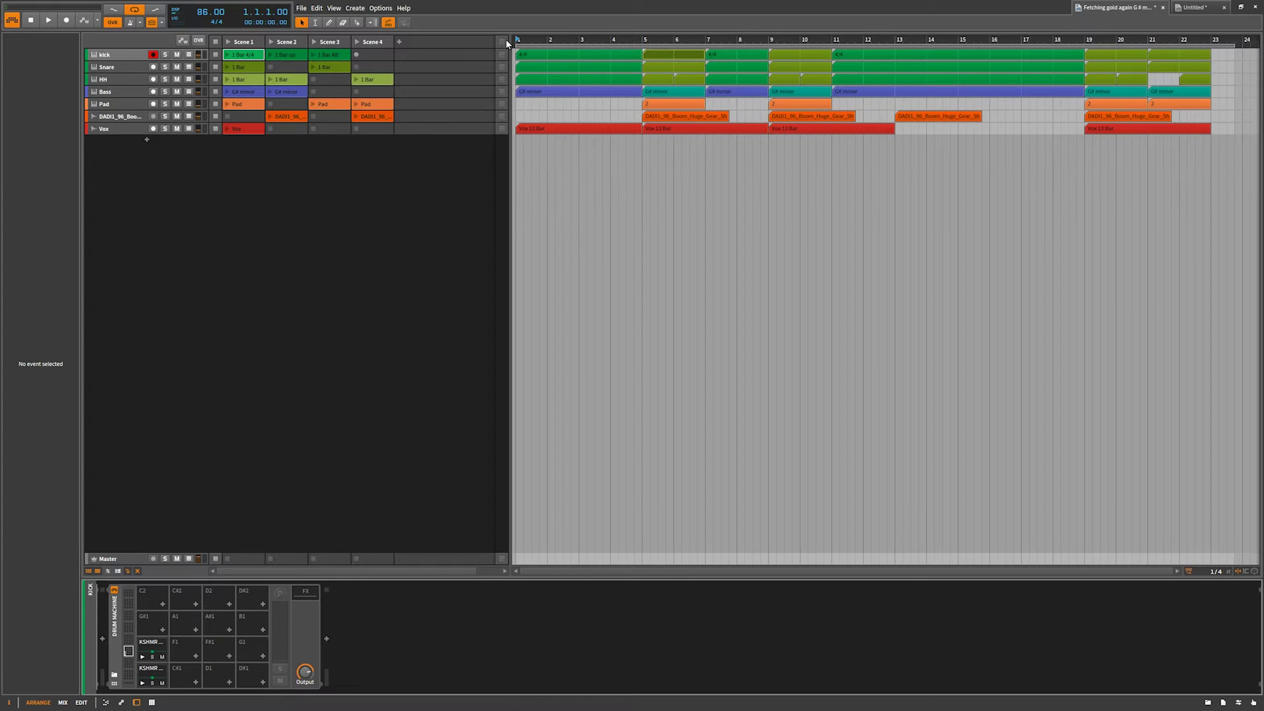
{"action": "left_click", "coordinate": [216, 40]}
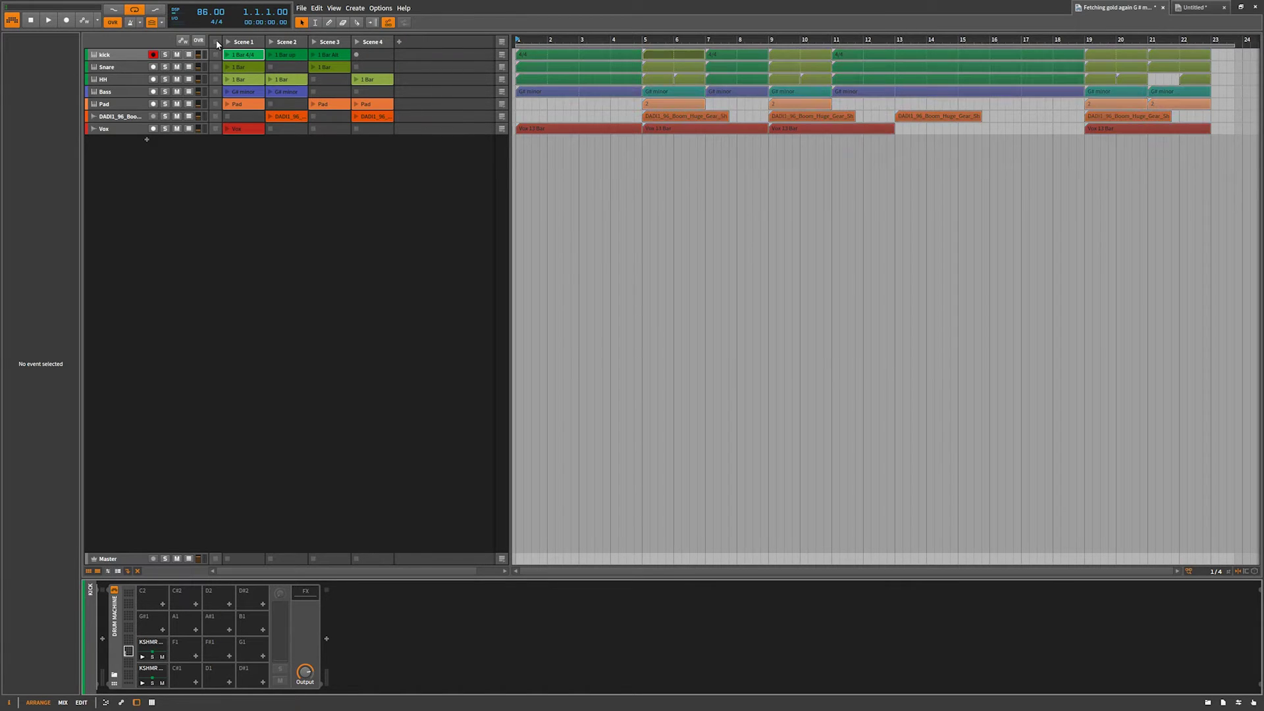
Launch the HH clip in Scene 1 and view the HH, Scene 2 Bass and Scene 1 kick clips in the note editor.
{"action": "left_click", "coordinate": [227, 79]}
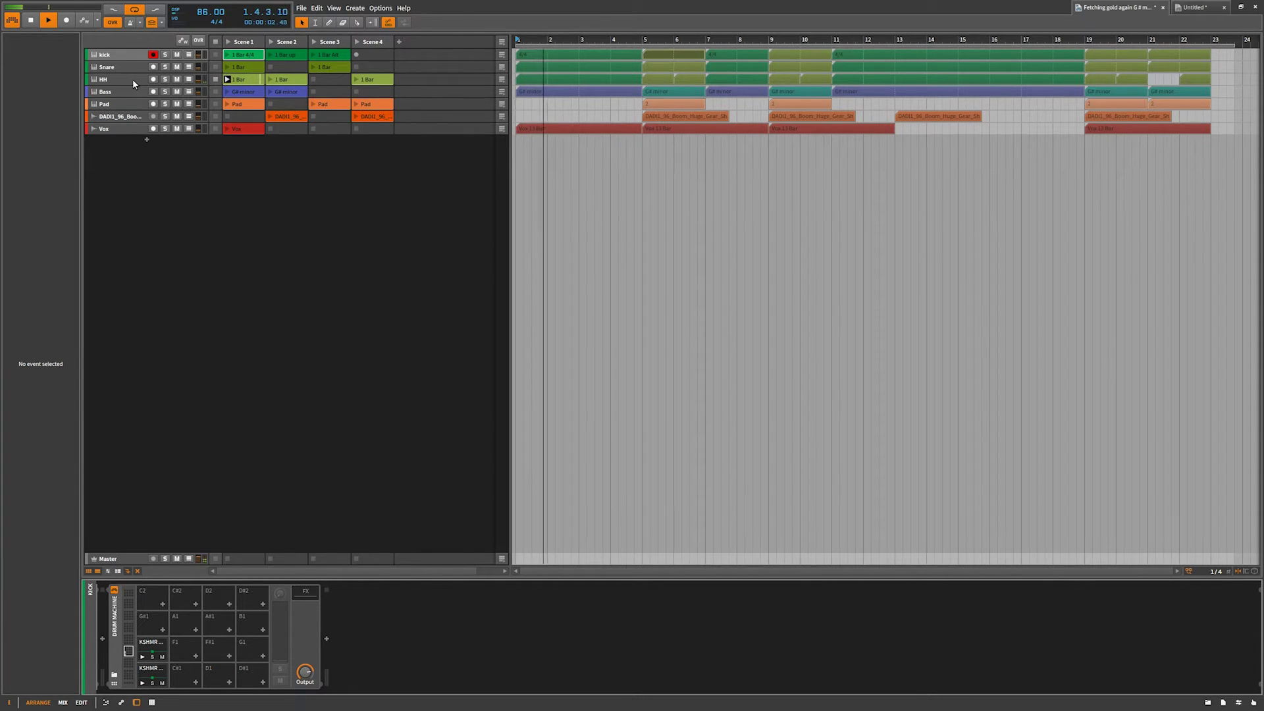
{"action": "double_click", "coordinate": [255, 83]}
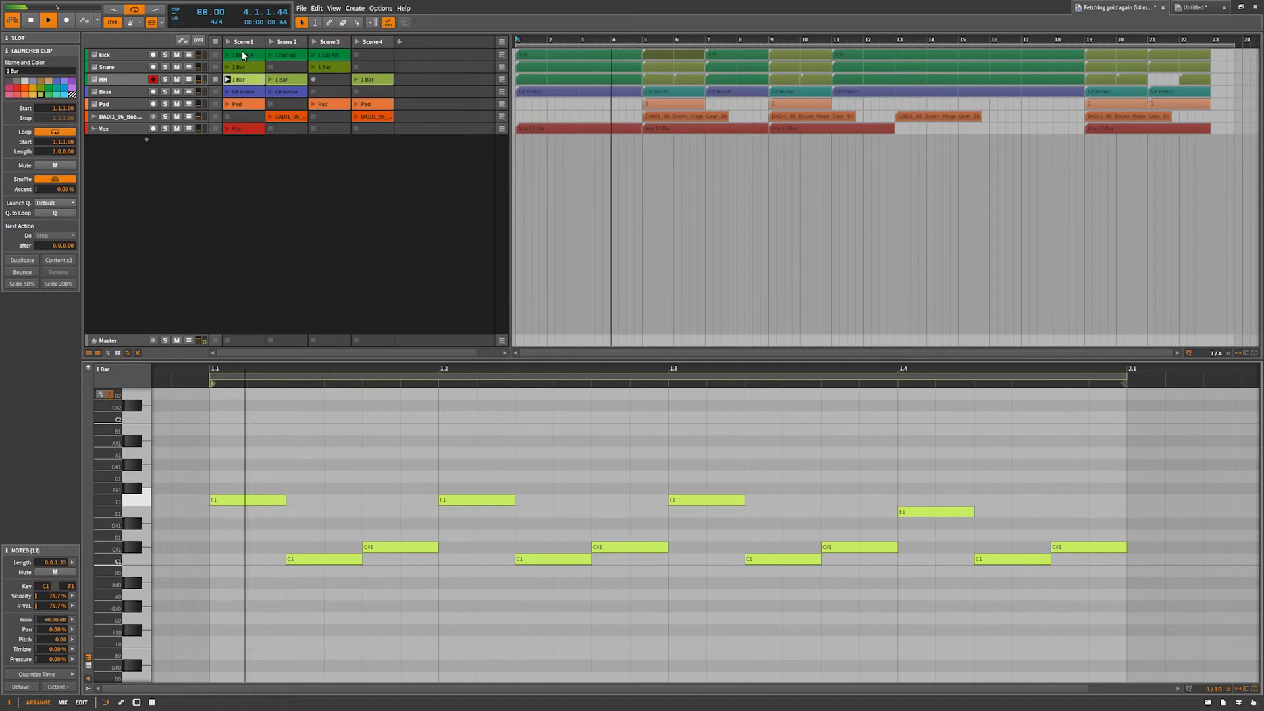
{"action": "left_click", "coordinate": [286, 93]}
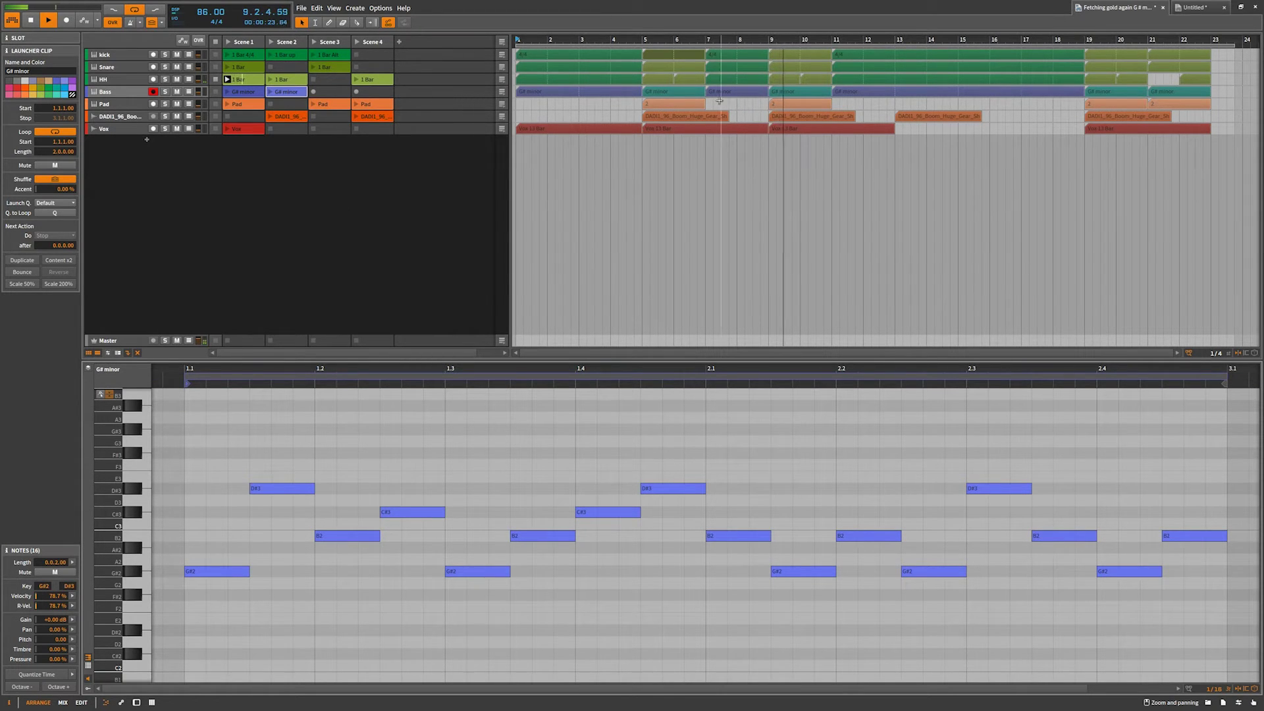
{"action": "left_click", "coordinate": [253, 56]}
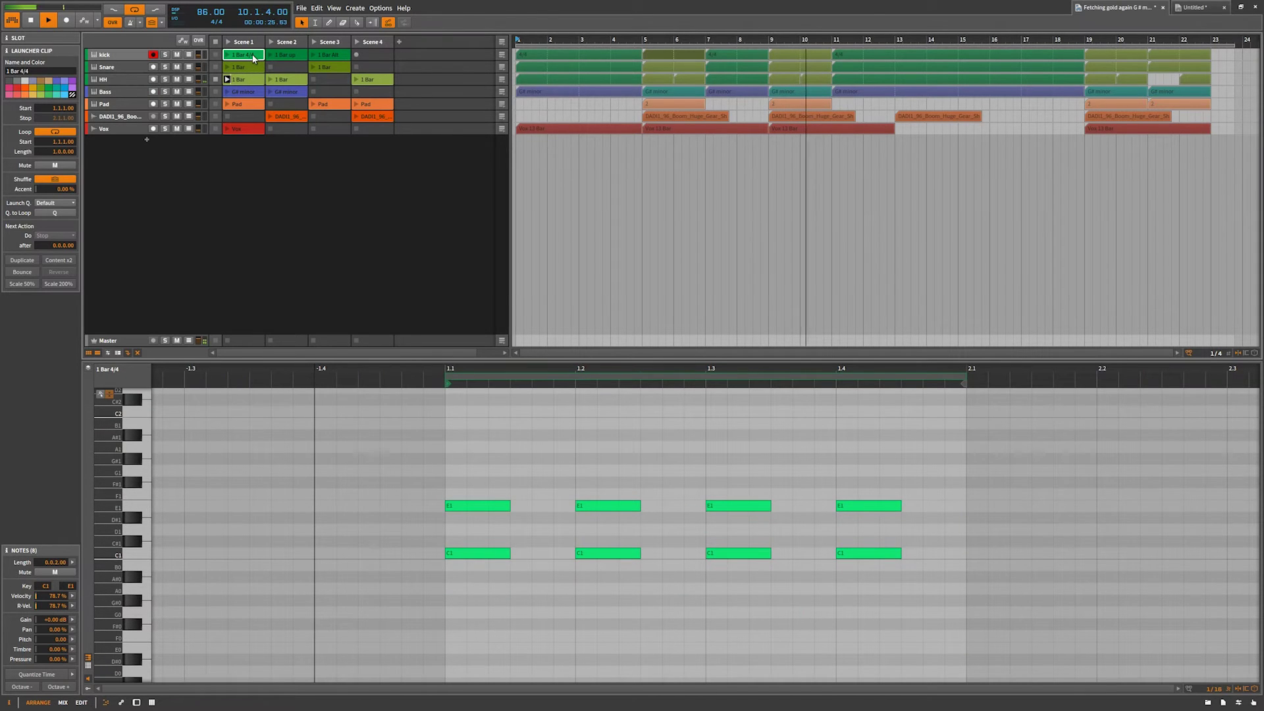
{"action": "key", "text": "shift+z"}
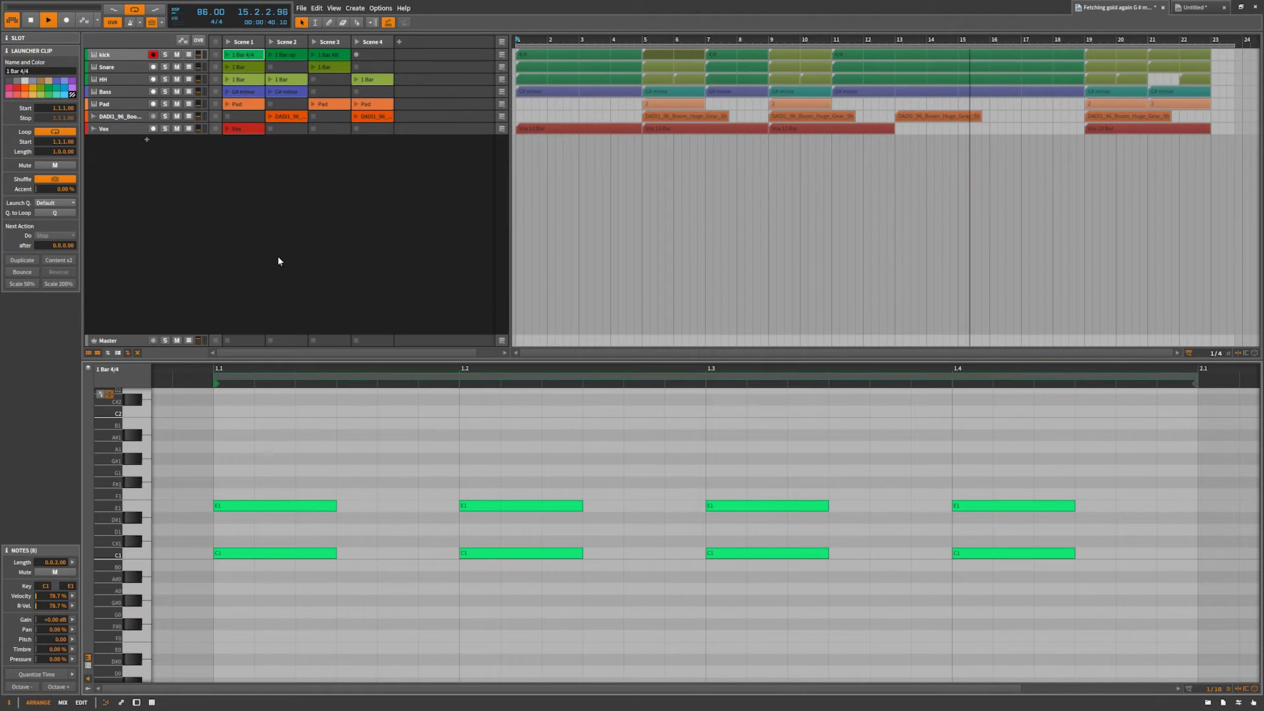
Show the clip list beside the note editor and view the Scene 1 kick, Snare, HH, Bass and Pad clips, with playback stopped.
{"action": "left_click", "coordinate": [88, 368]}
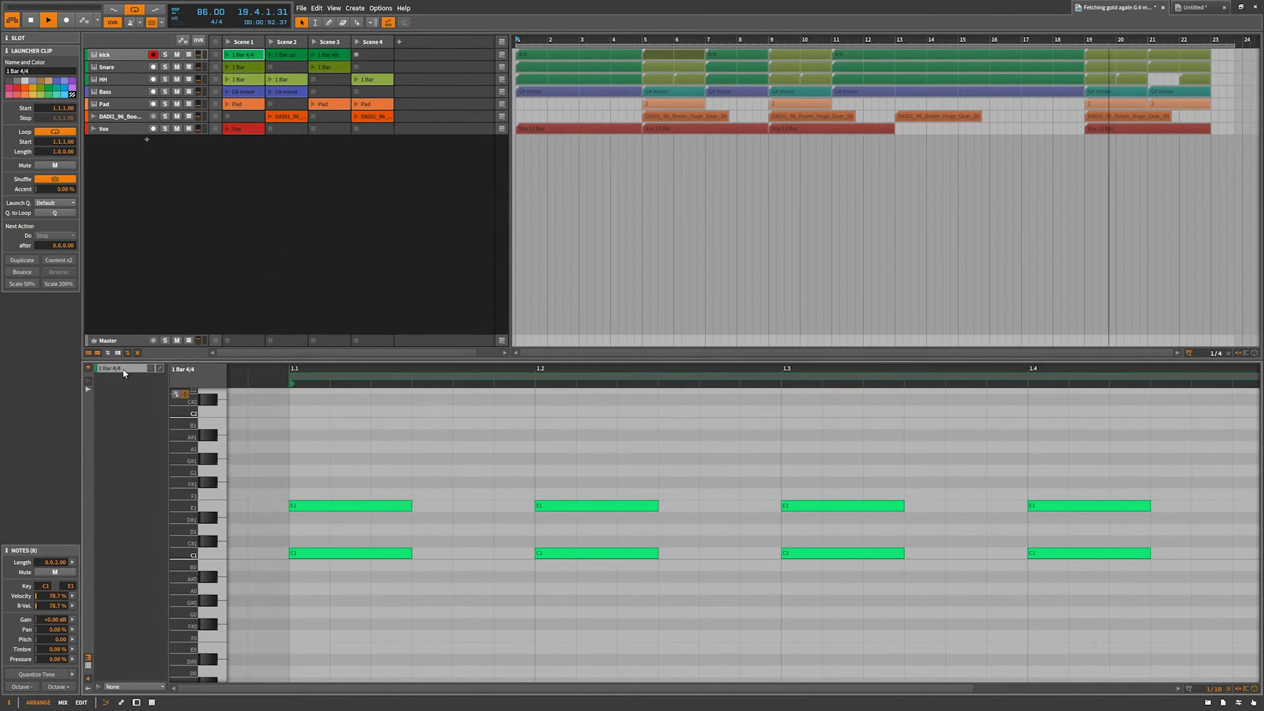
{"action": "left_click", "coordinate": [240, 56]}
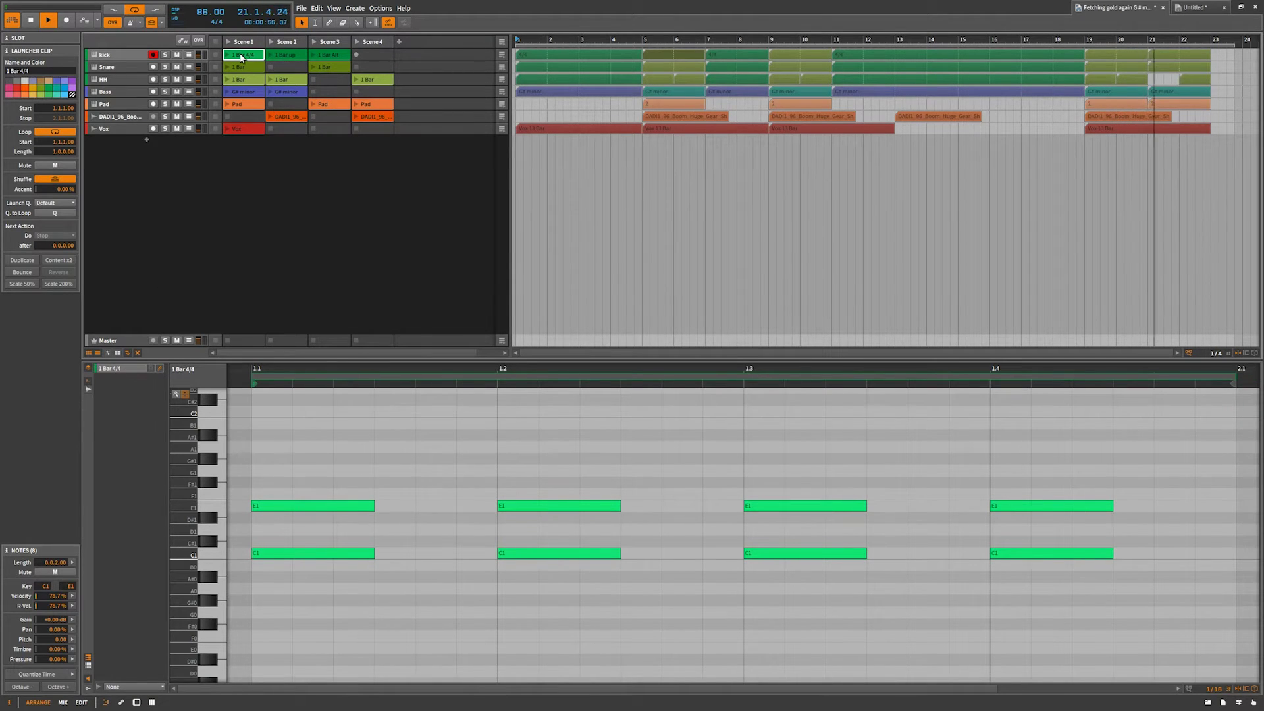
{"action": "left_click", "coordinate": [241, 71]}
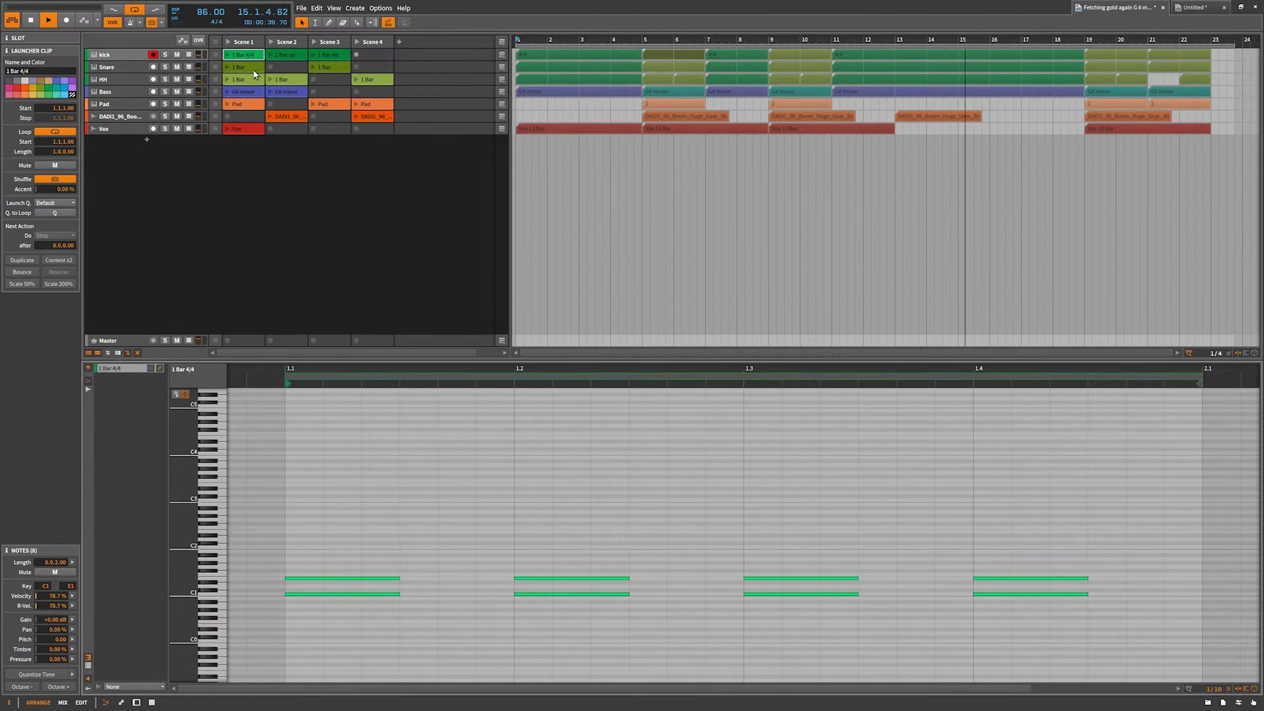
{"action": "left_click", "coordinate": [253, 69]}
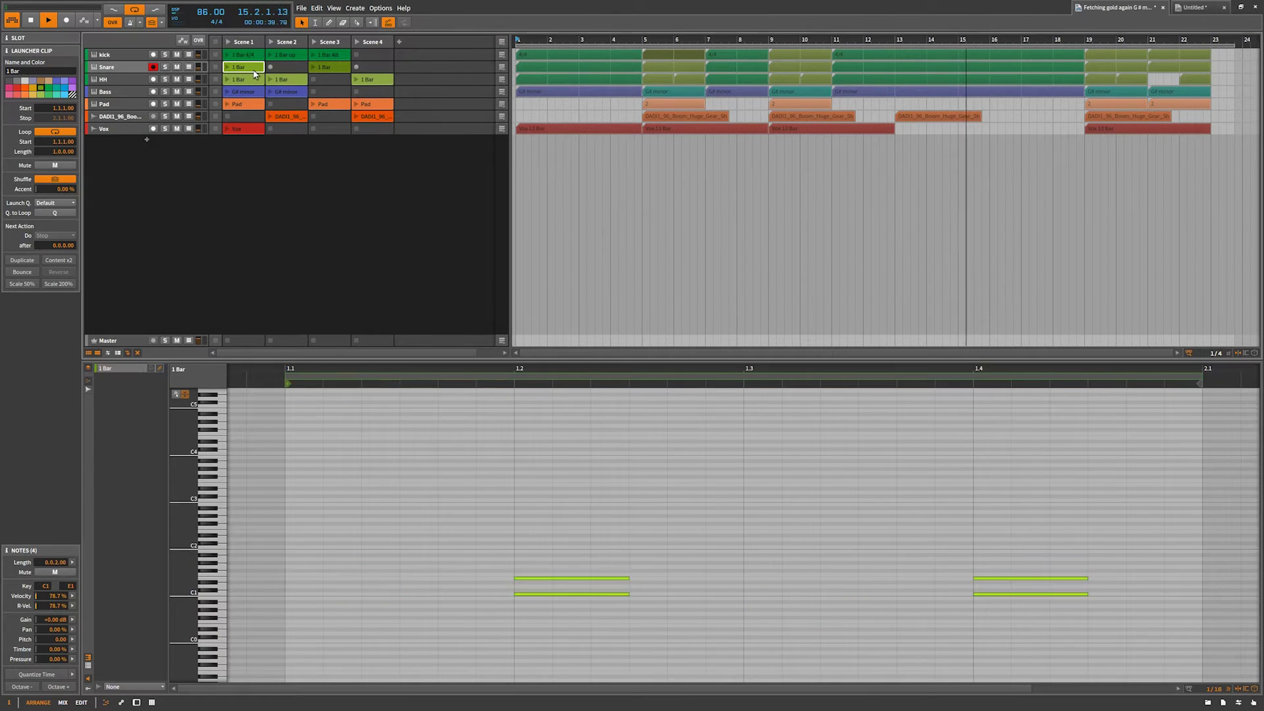
{"action": "left_click", "coordinate": [255, 81]}
{"action": "left_click", "coordinate": [253, 93]}
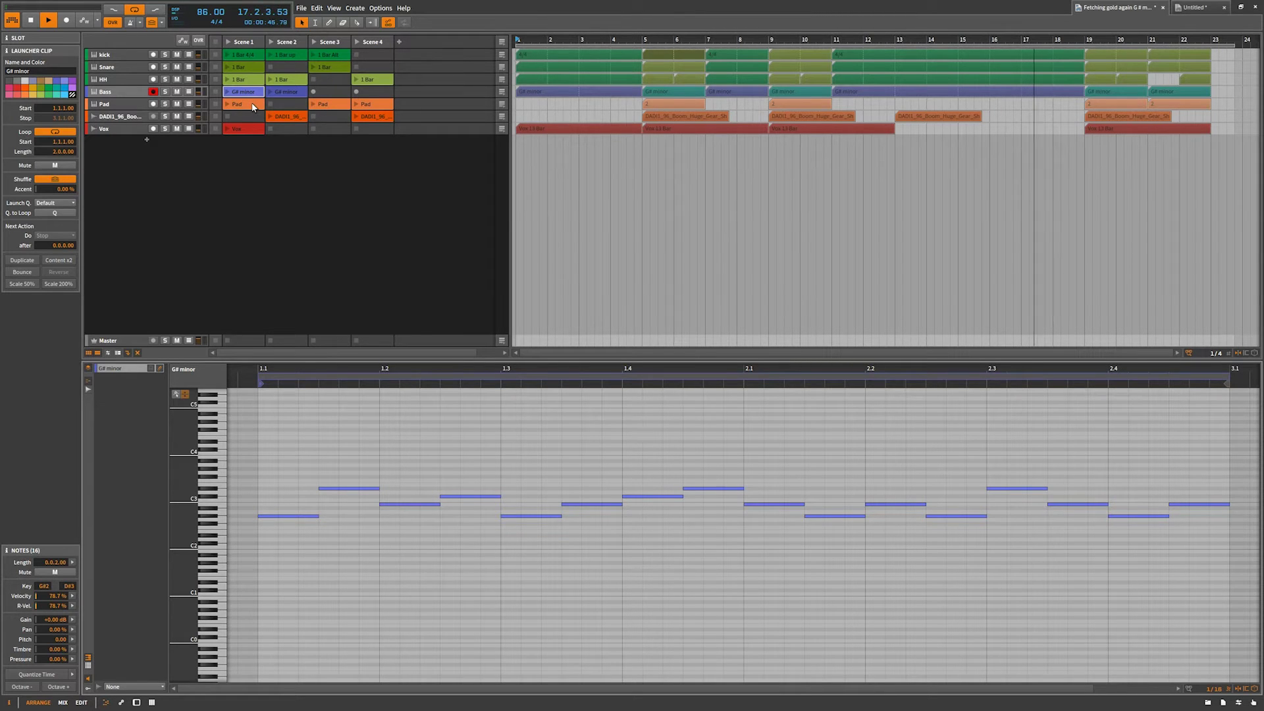
{"action": "left_click", "coordinate": [253, 106]}
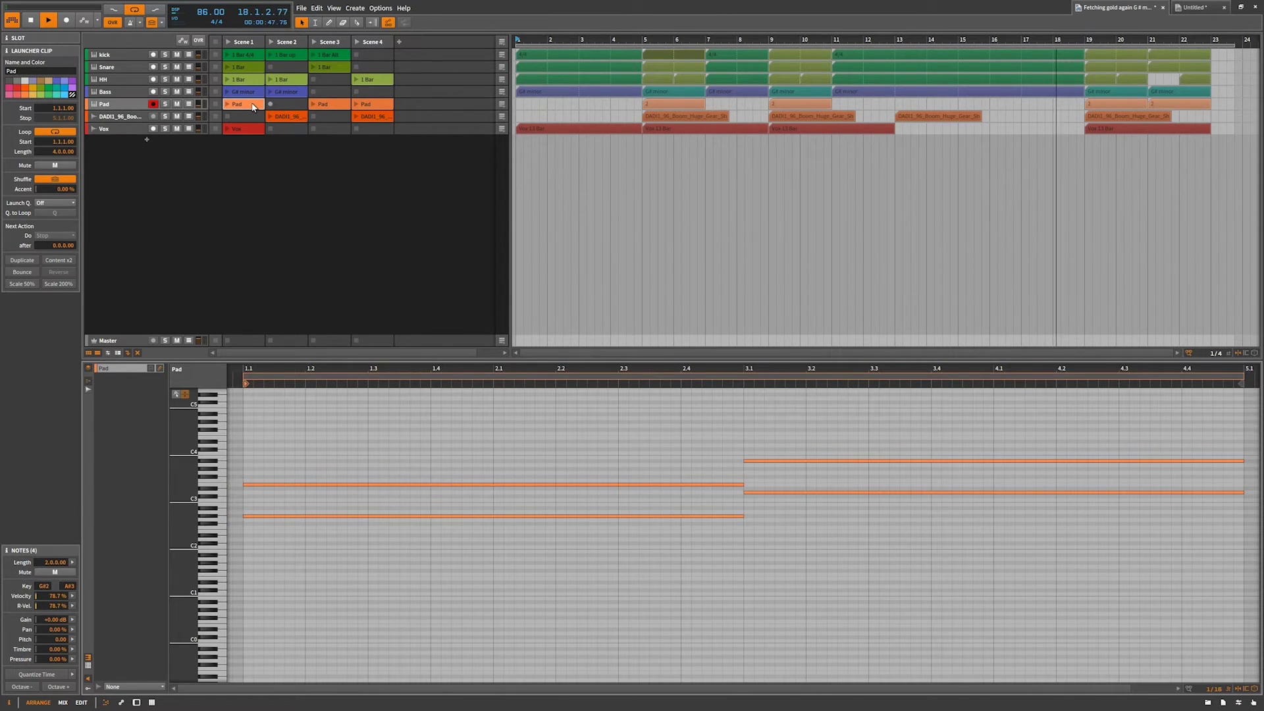
{"action": "left_click", "coordinate": [31, 21]}
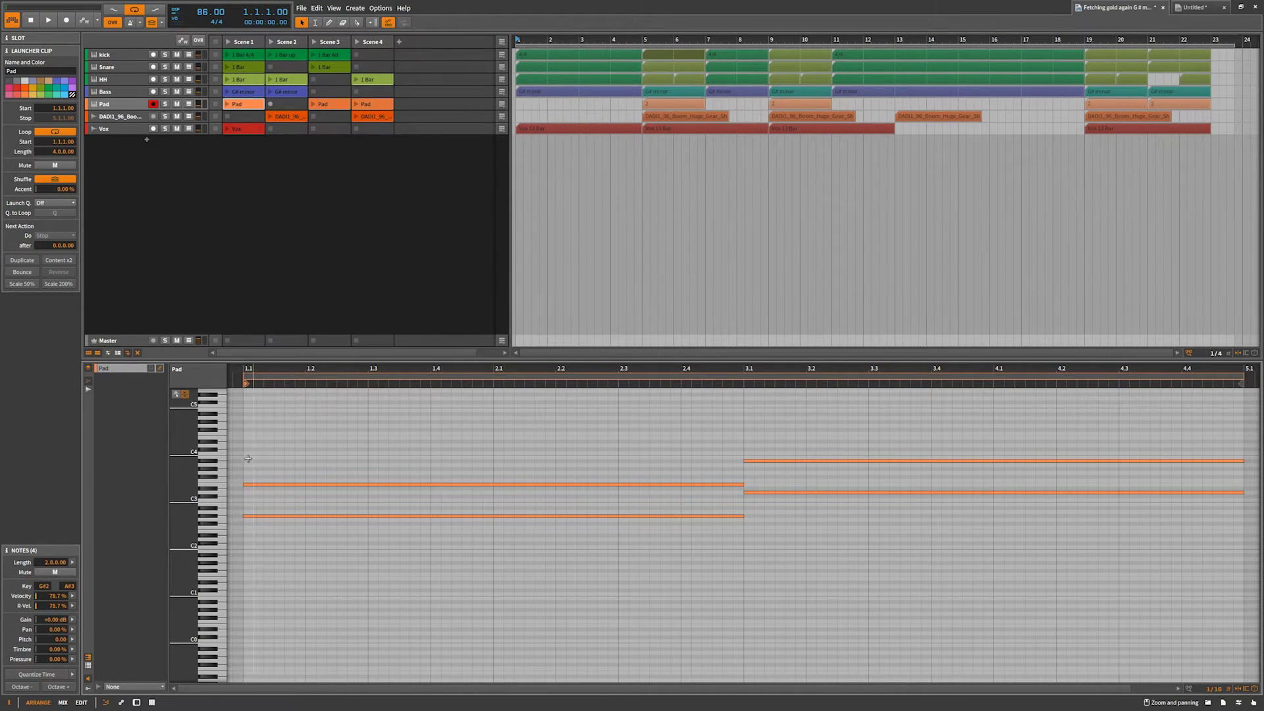
Examine the Pad clip's octave range in the note editor and enlarge the editor panel to show more octaves.
{"action": "mouse_move", "coordinate": [204, 494]}
{"action": "left_mouse_down"}
{"action": "mouse_move", "coordinate": [205, 560]}
{"action": "mouse_move", "coordinate": [204, 487]}
{"action": "left_mouse_up"}
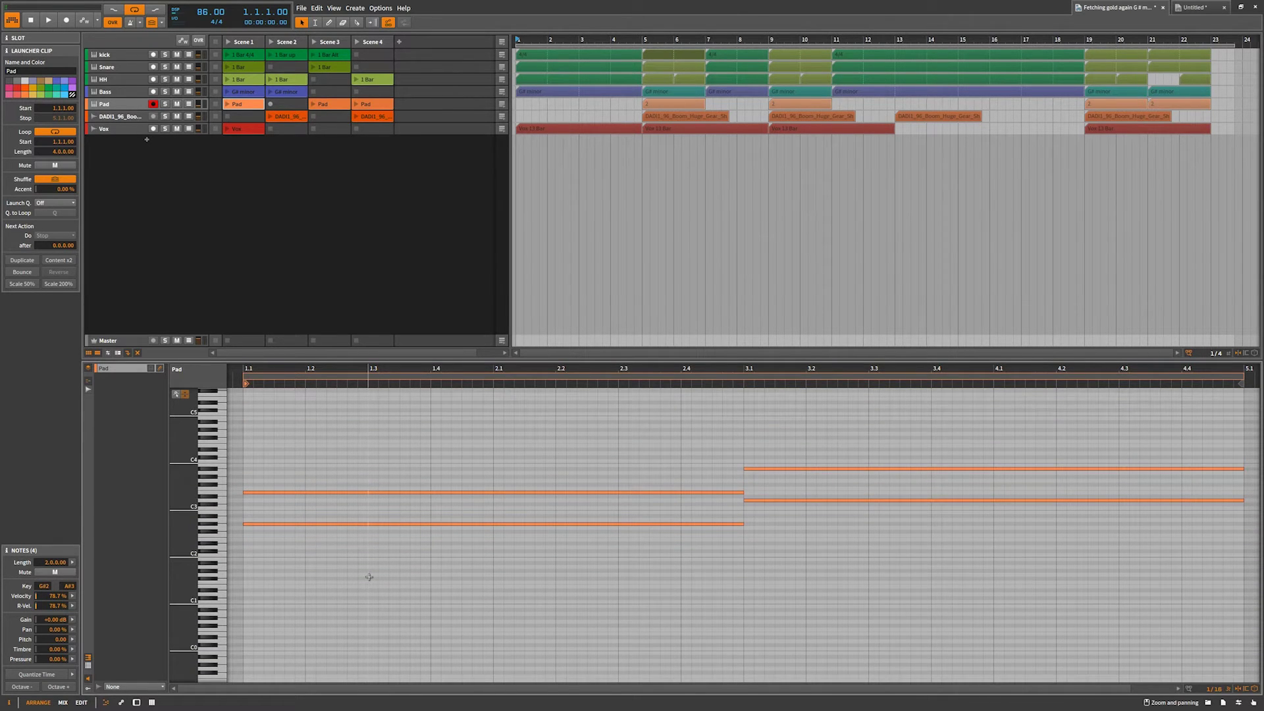
{"action": "scroll", "coordinate": [381, 567], "scroll_direction": "up", "scroll_amount": 5}
{"action": "scroll", "coordinate": [381, 568], "scroll_direction": "down", "scroll_amount": 2}
{"action": "scroll", "coordinate": [381, 569], "scroll_direction": "up", "scroll_amount": 1}
{"action": "scroll", "coordinate": [382, 569], "scroll_direction": "down", "scroll_amount": 5}
{"action": "scroll", "coordinate": [381, 569], "scroll_direction": "up", "scroll_amount": 5}
{"action": "scroll", "coordinate": [382, 569], "scroll_direction": "down", "scroll_amount": 3}
{"action": "scroll", "coordinate": [383, 569], "scroll_direction": "up", "scroll_amount": 4}
{"action": "scroll", "coordinate": [383, 569], "scroll_direction": "down", "scroll_amount": 3}
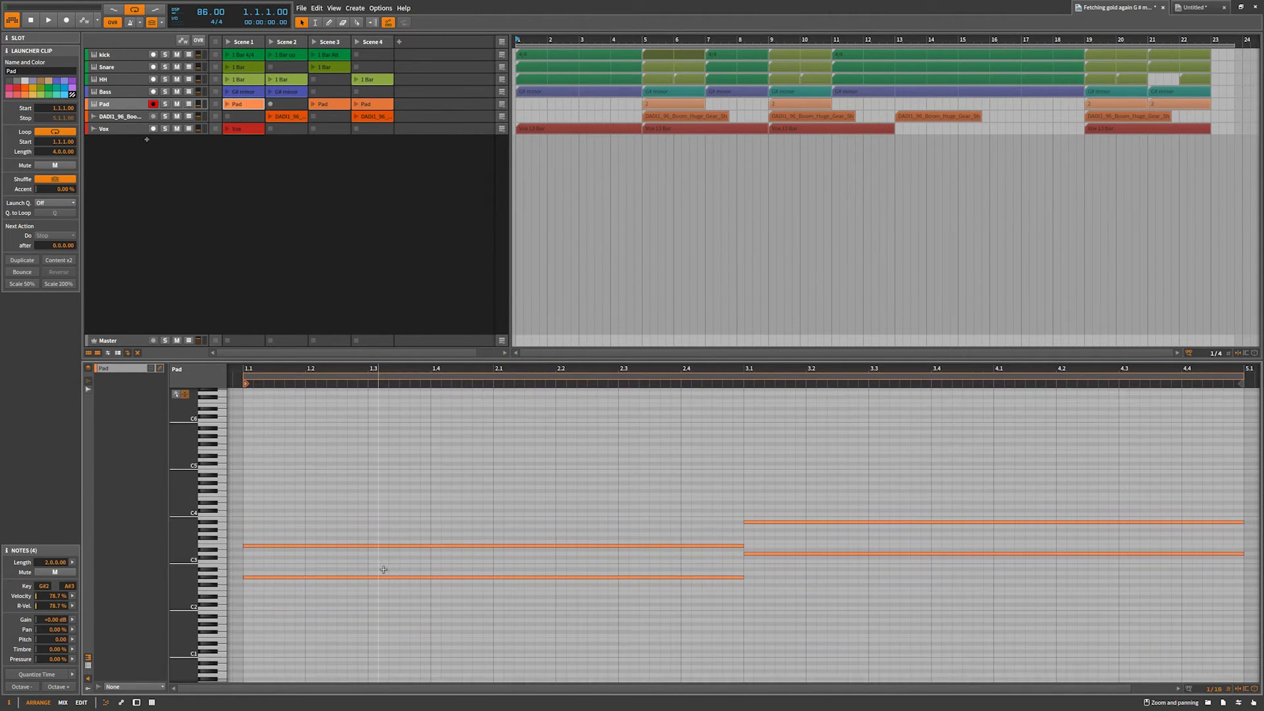
{"action": "scroll", "coordinate": [348, 538], "scroll_direction": "down", "scroll_amount": 2}
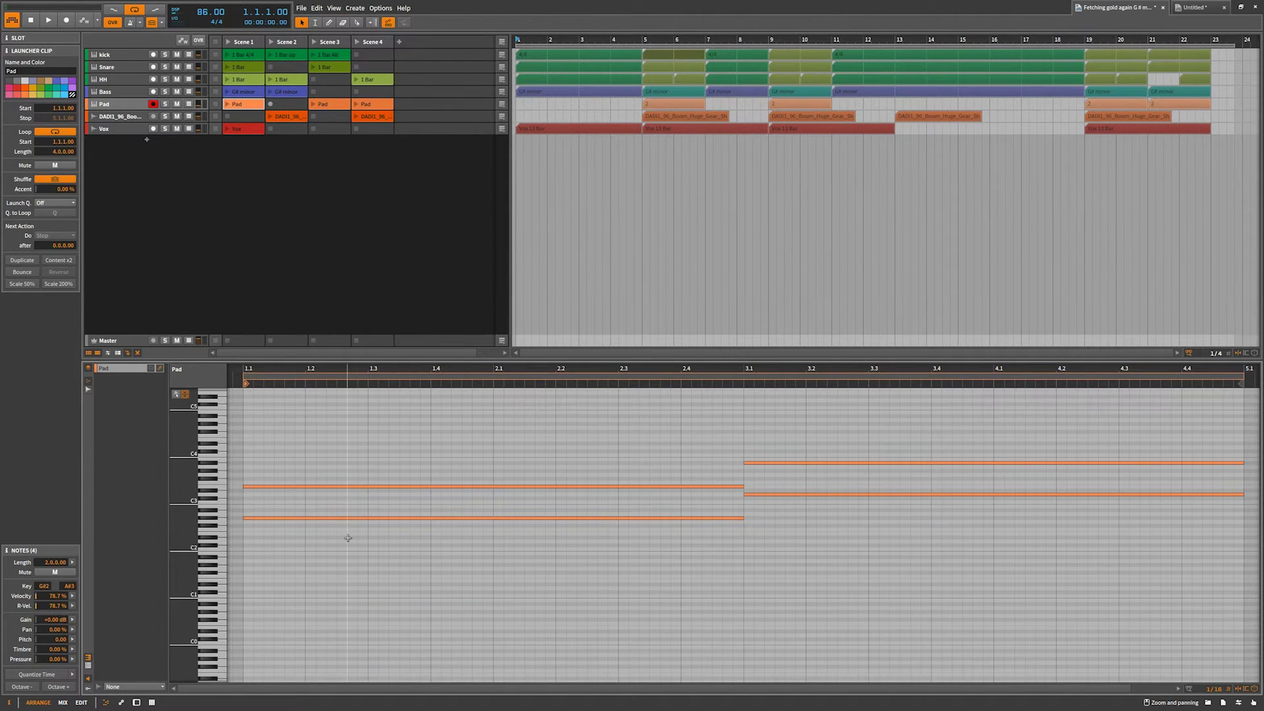
{"action": "scroll", "coordinate": [348, 538], "scroll_direction": "up", "scroll_amount": 4}
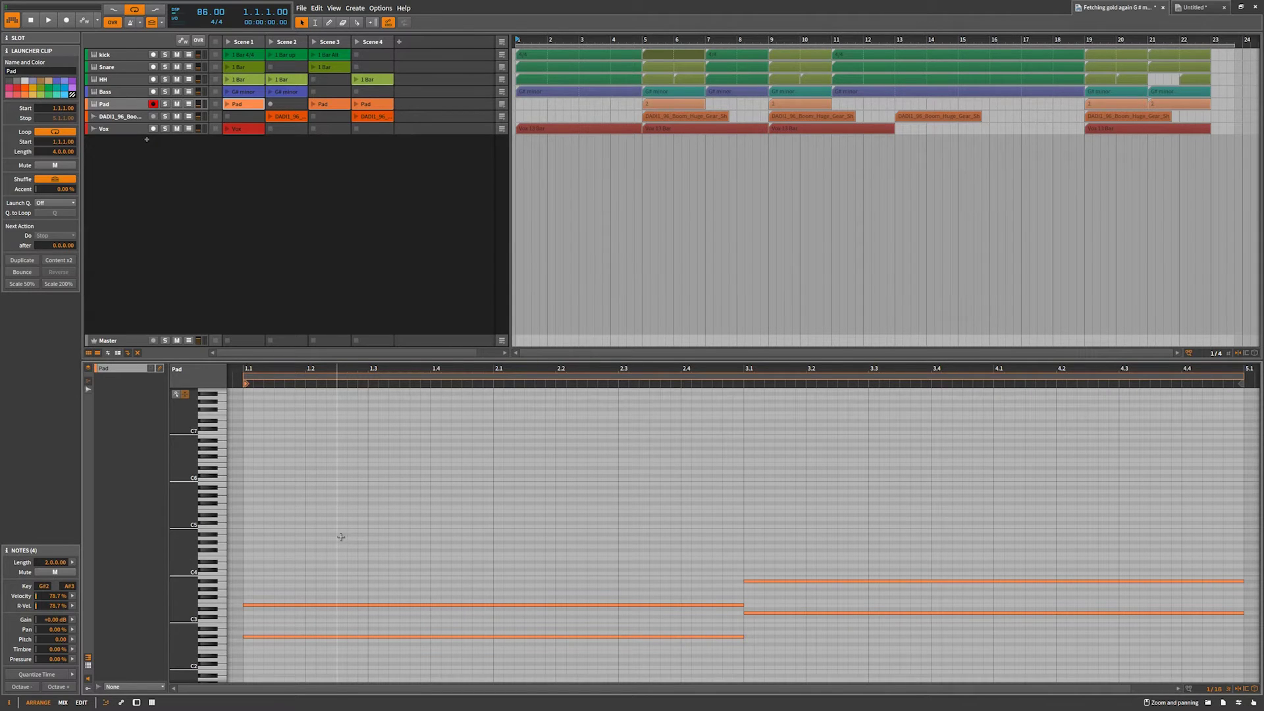
{"action": "scroll", "coordinate": [340, 537], "scroll_direction": "down", "scroll_amount": 2}
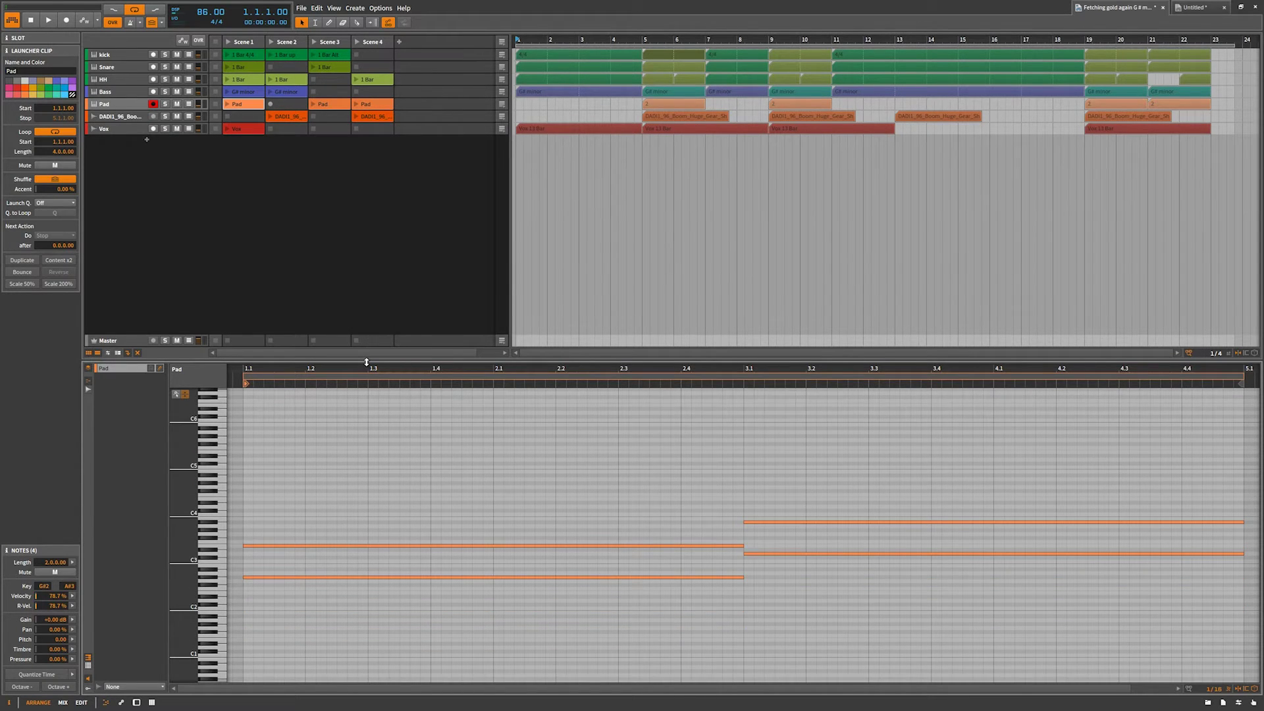
{"action": "left_click_drag", "start_coordinate": [367, 362], "coordinate": [395, 183]}
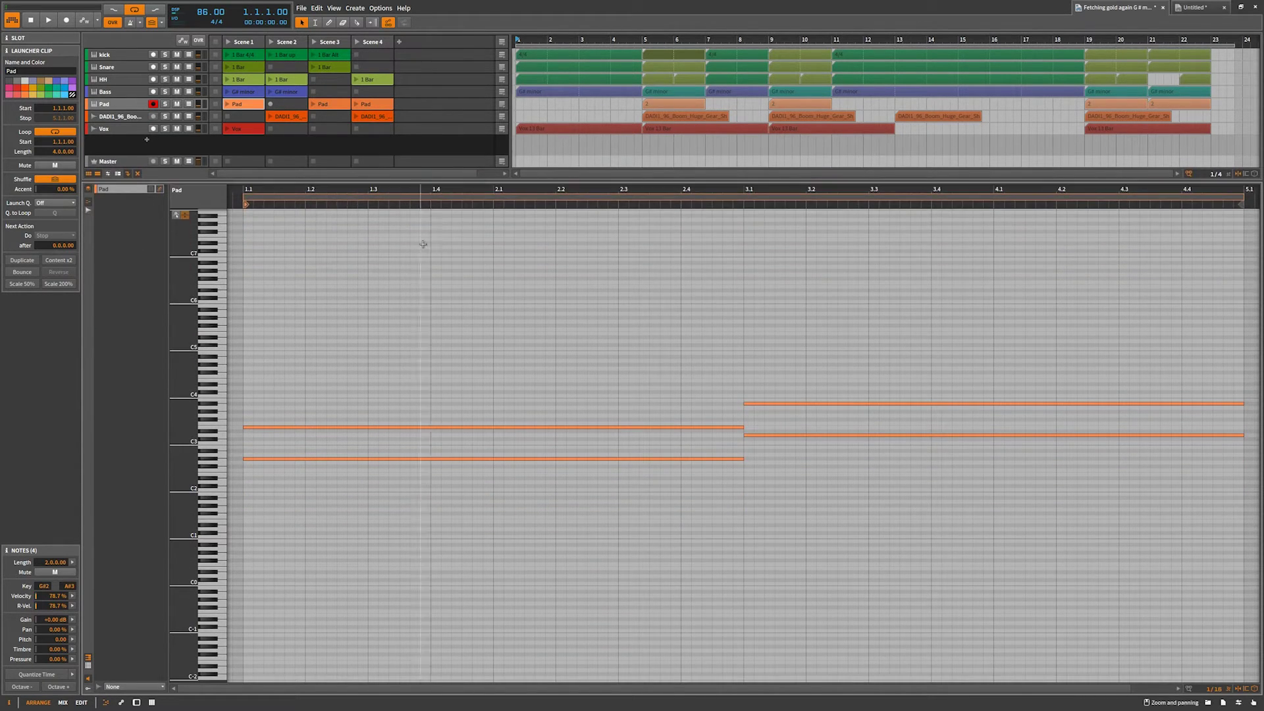
View the Scene 1 kick, Snare, HH, Bass and Pad clips one by one in the enlarged note editor, fitting the clip to the view.
{"action": "left_click", "coordinate": [246, 54]}
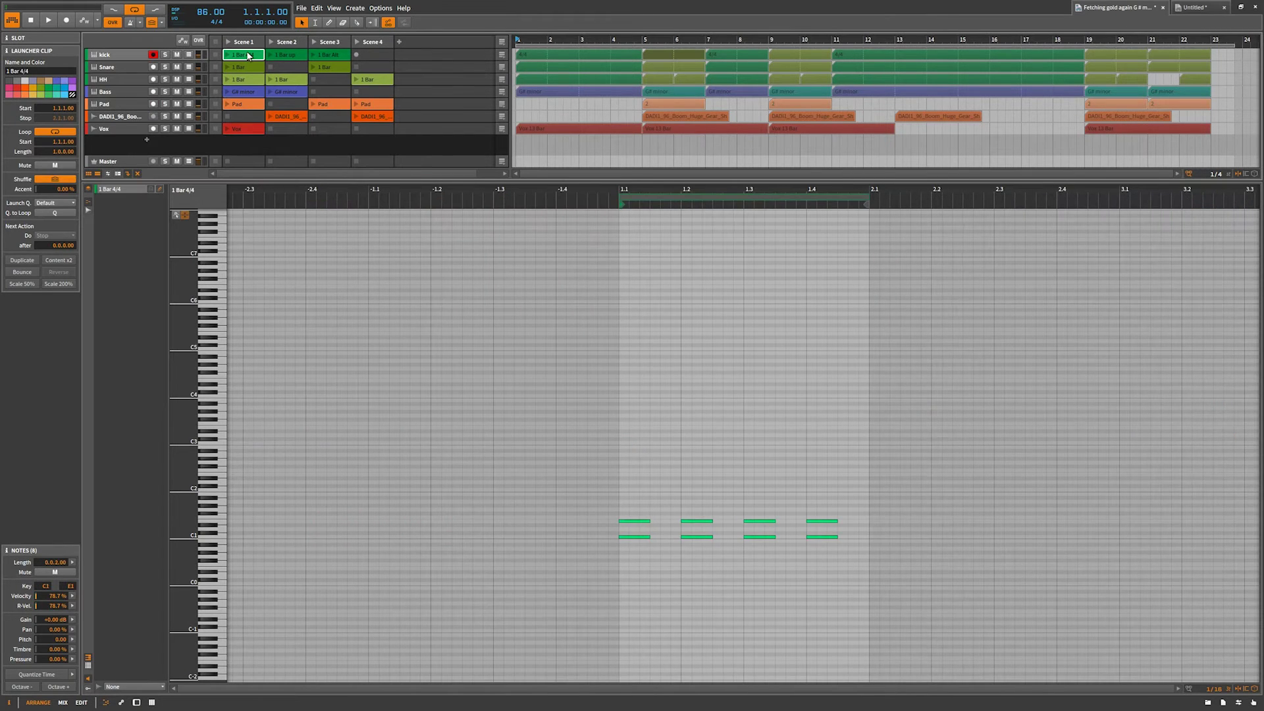
{"action": "key", "text": "z"}
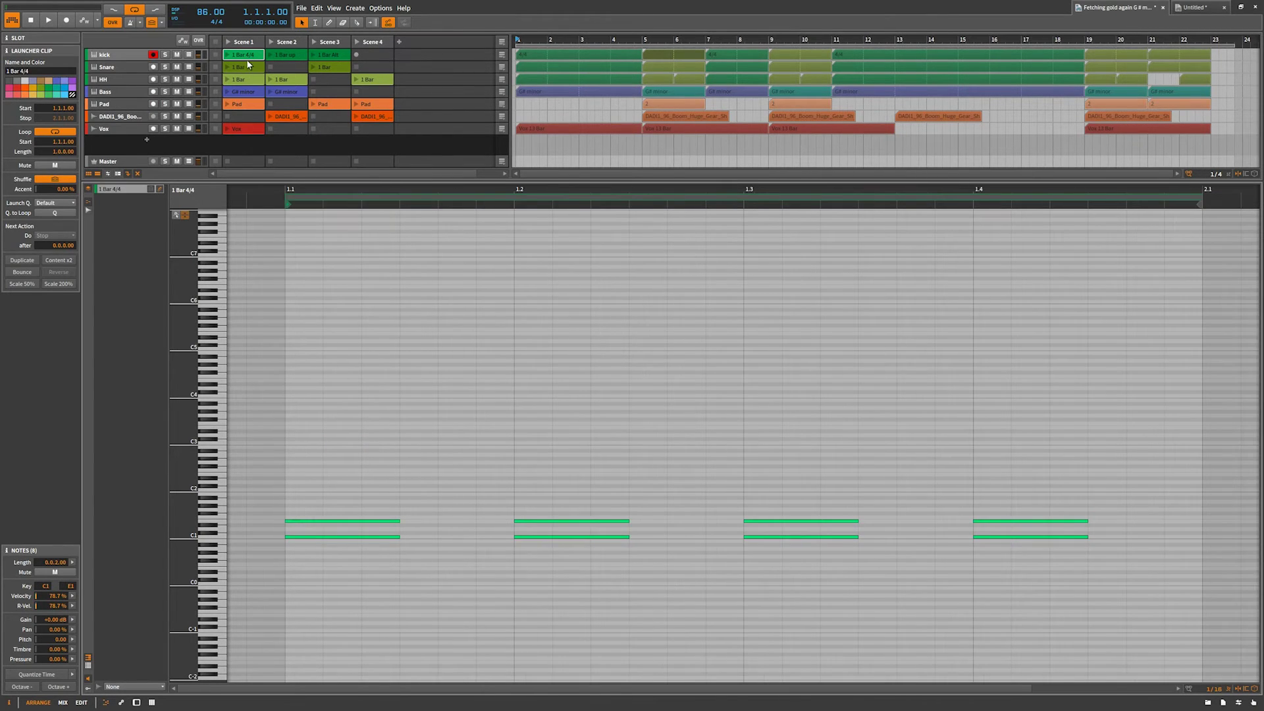
{"action": "left_click", "coordinate": [249, 67]}
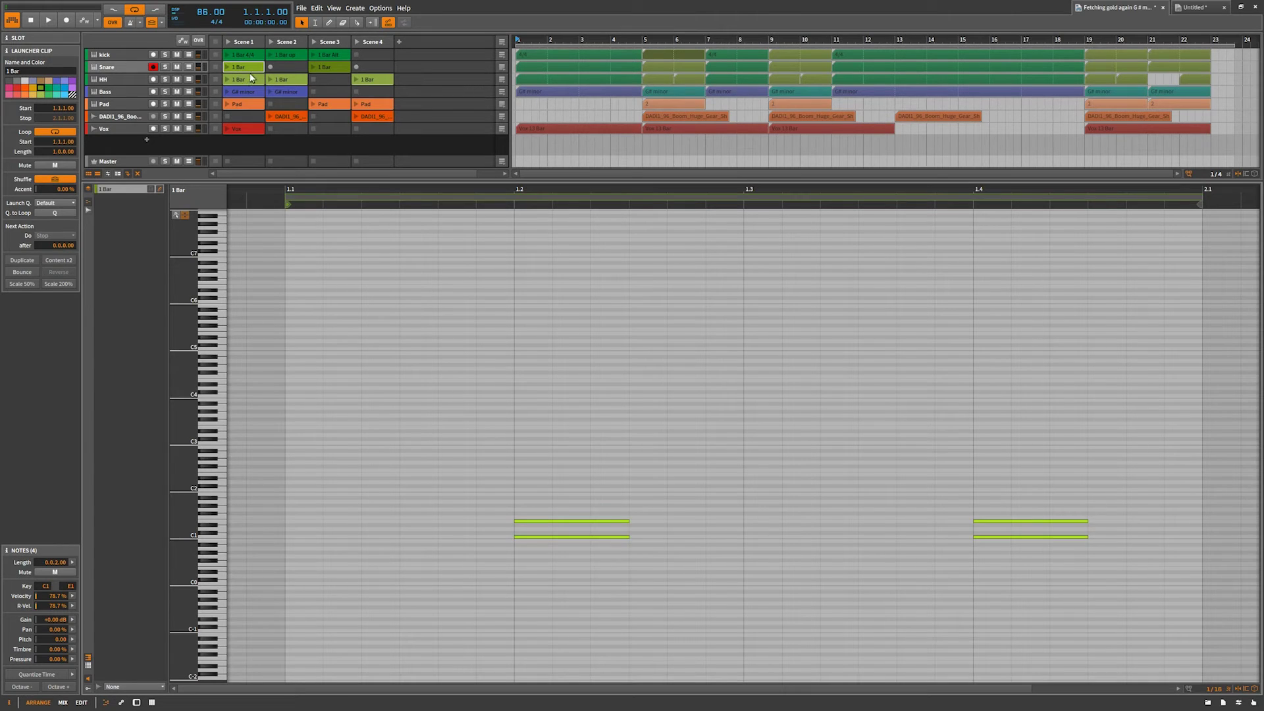
{"action": "left_click", "coordinate": [246, 80]}
{"action": "left_click", "coordinate": [246, 92]}
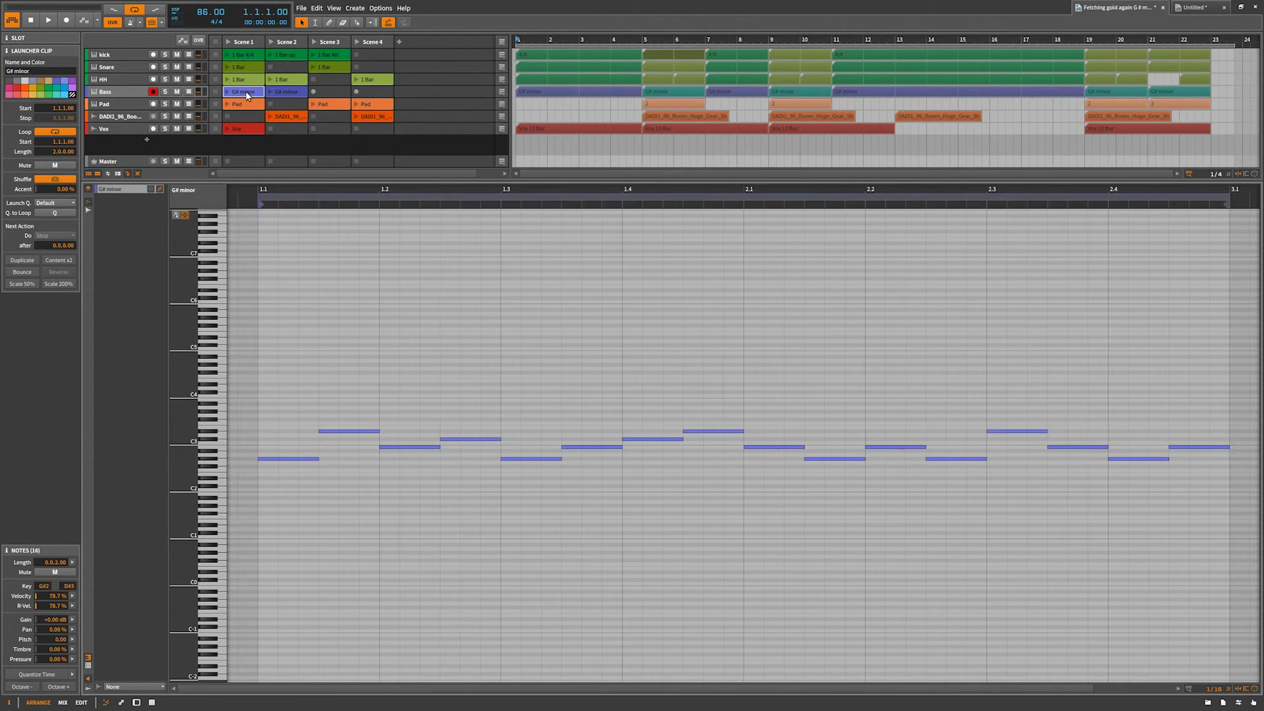
{"action": "left_click", "coordinate": [245, 104]}
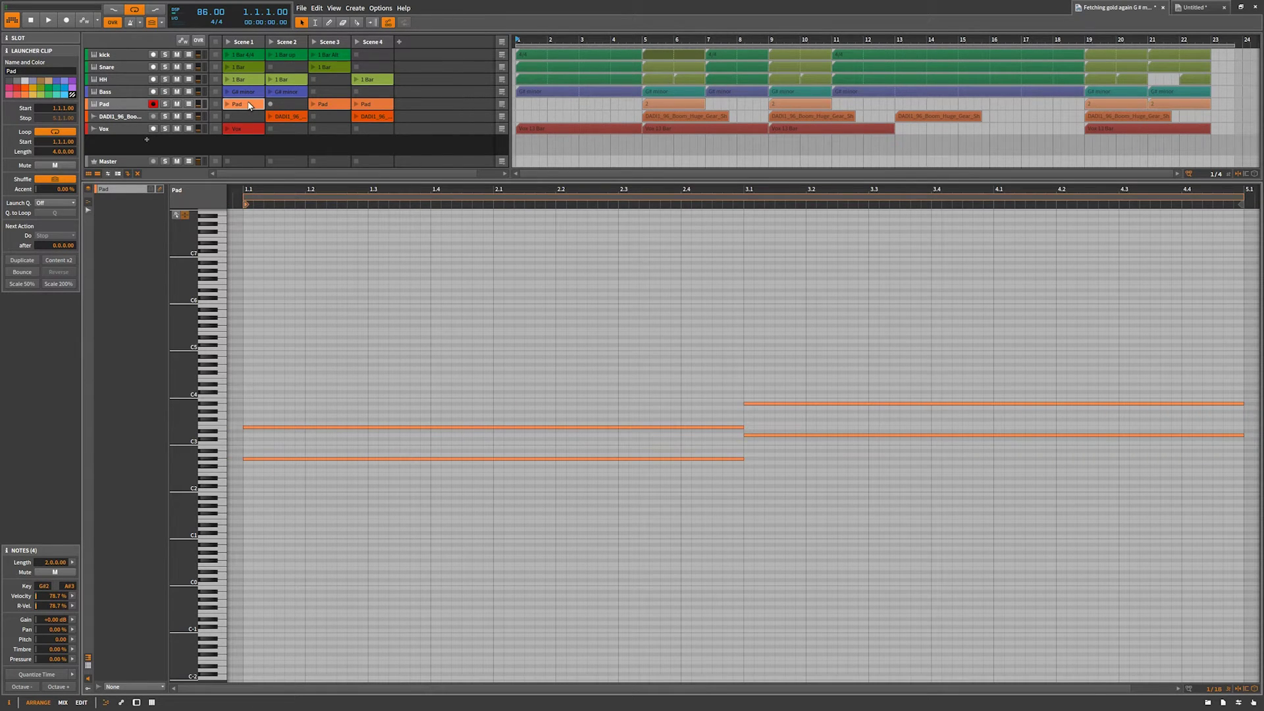
Select the Scene 1 kick, Snare, HH, Bass and Pad clips together and show their combined notes enlarged enough to read the note names.
{"action": "left_click", "coordinate": [252, 58]}
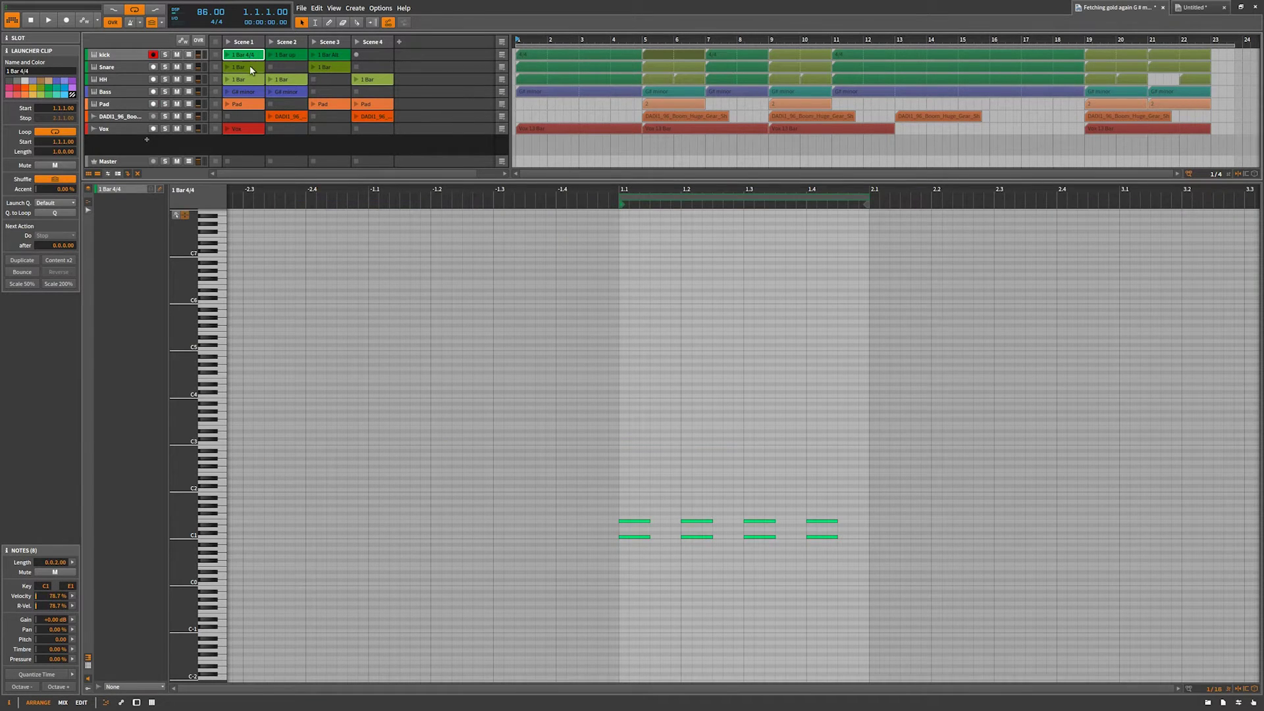
{"action": "left_click", "coordinate": [251, 65], "text": "shift"}
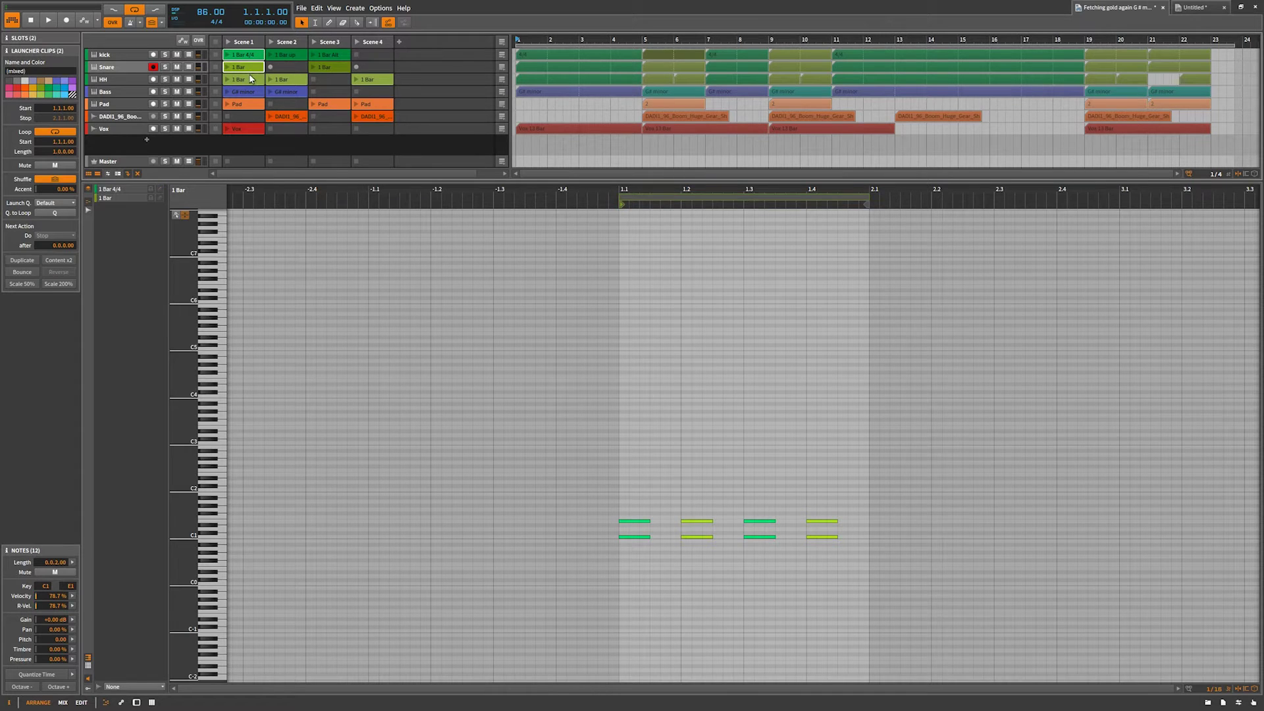
{"action": "left_click", "coordinate": [251, 80], "text": "shift"}
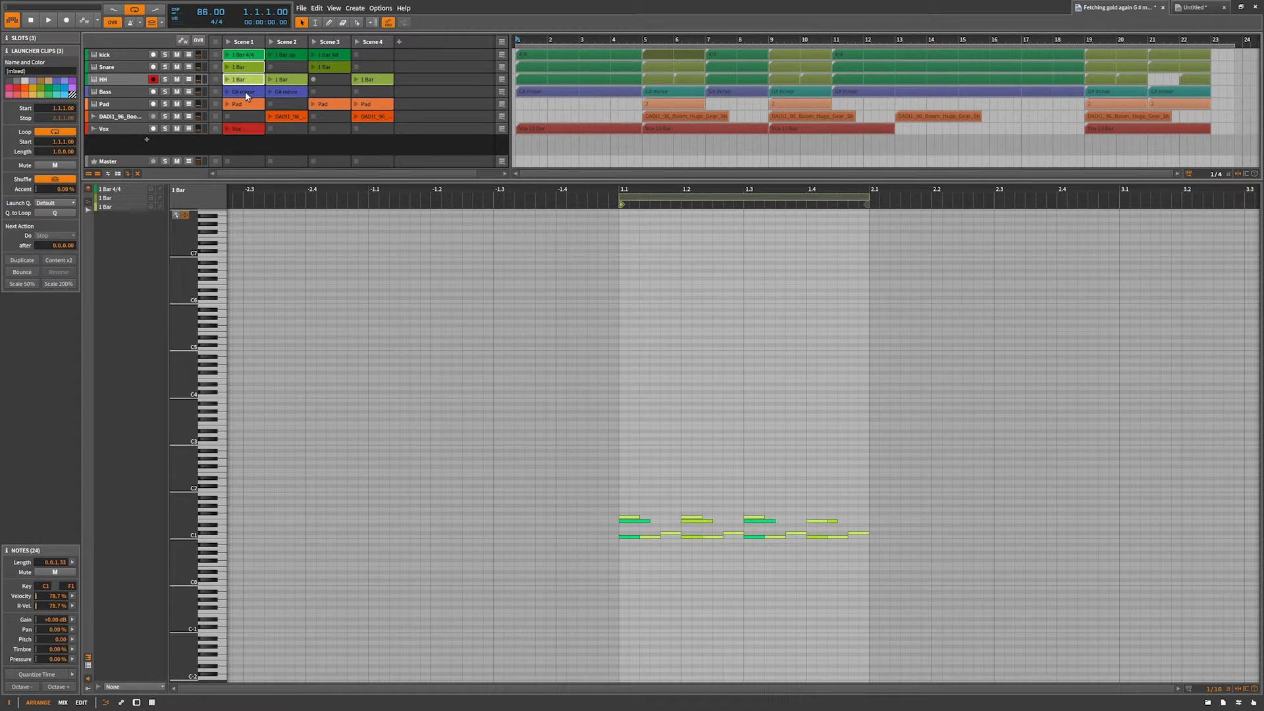
{"action": "left_click", "coordinate": [246, 95], "text": "shift"}
{"action": "left_click", "coordinate": [245, 105], "text": "shift"}
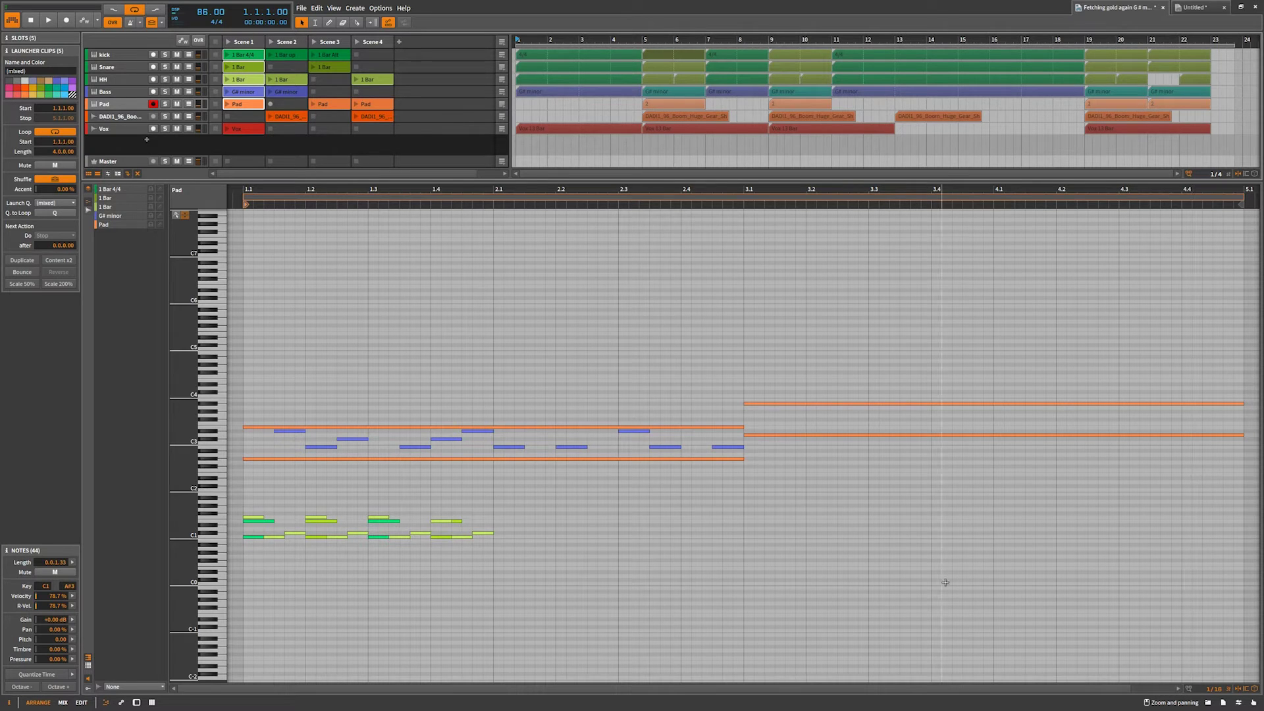
{"action": "scroll", "coordinate": [490, 534], "scroll_direction": "up", "scroll_amount": 6}
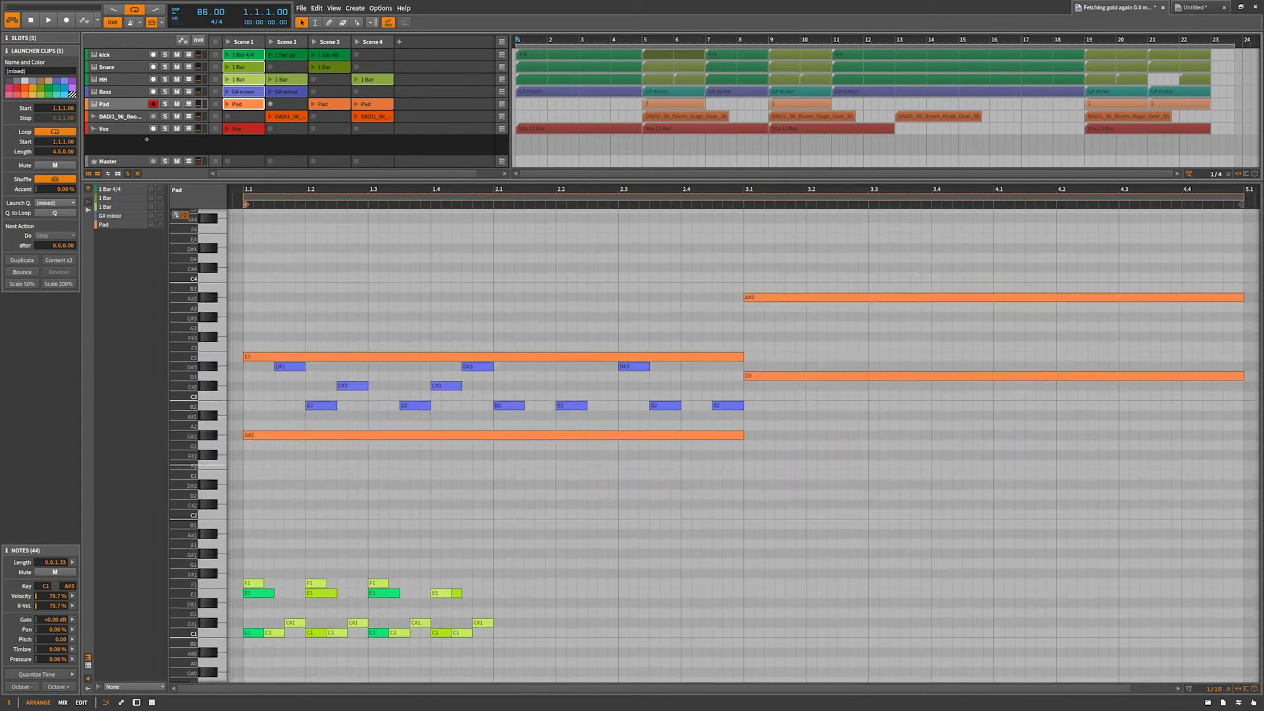
{"action": "scroll", "coordinate": [497, 546], "scroll_direction": "down", "scroll_amount": 3}
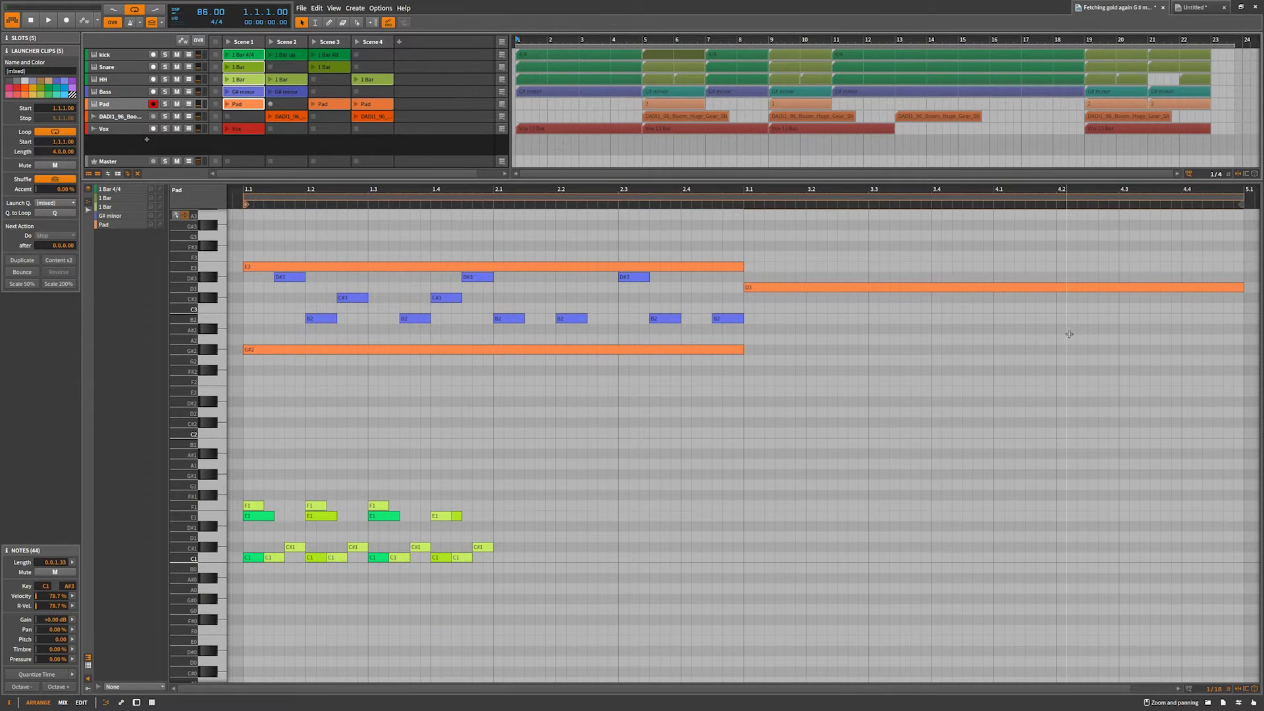
{"action": "scroll", "coordinate": [1069, 334], "scroll_direction": "up", "scroll_amount": 2}
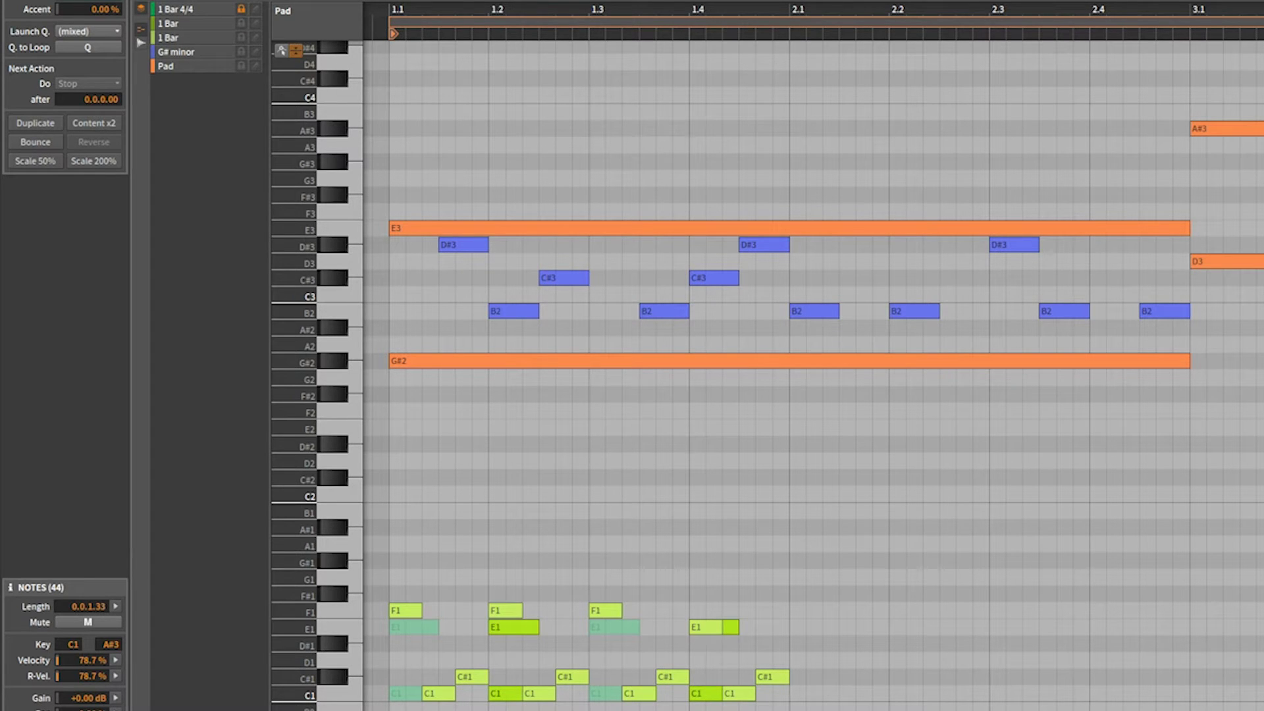
Lock the Snare clip in the clip list, and unlock the Snare and kick clips again.
{"action": "left_click", "coordinate": [240, 23]}
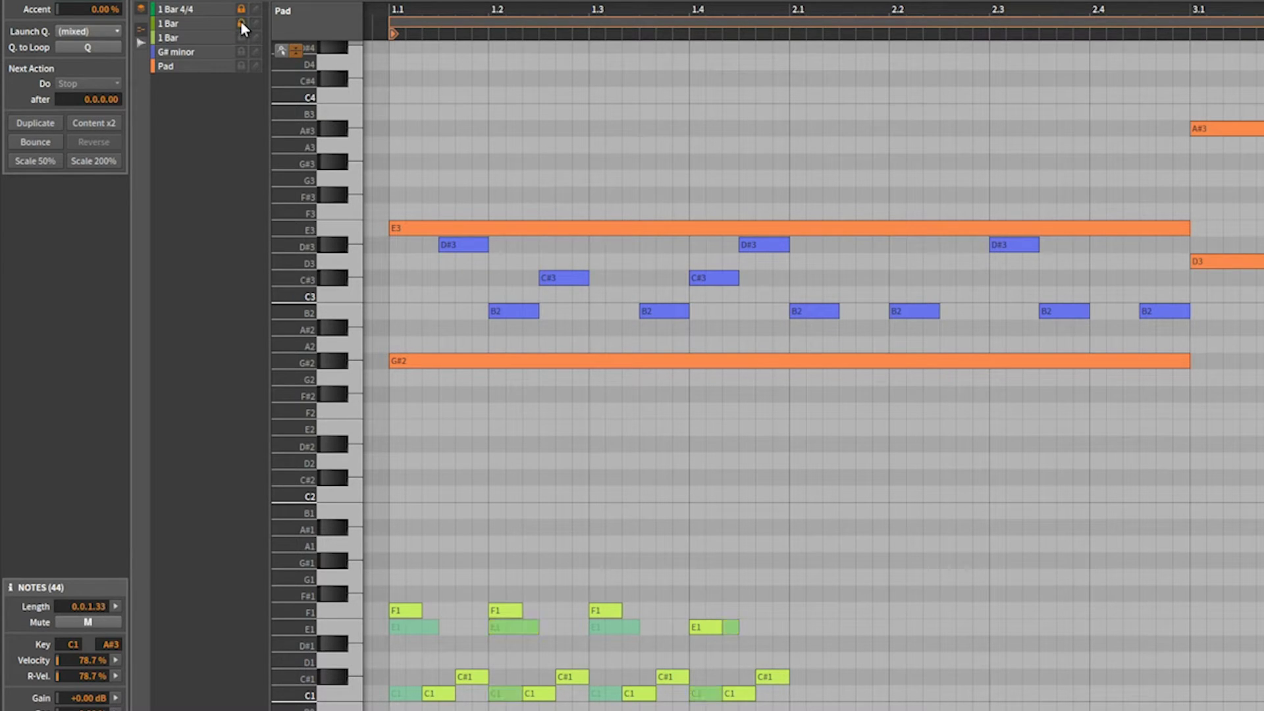
{"action": "left_click", "coordinate": [241, 22]}
{"action": "left_click", "coordinate": [242, 8]}
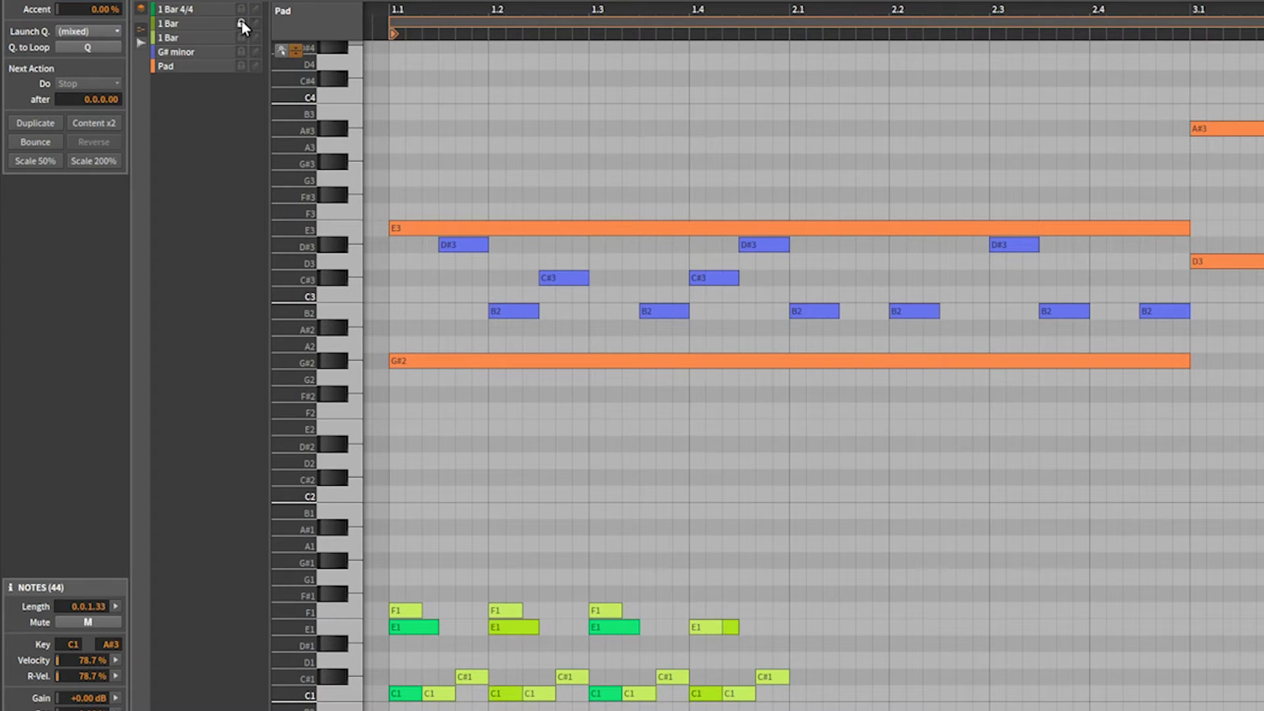
Lock the Snare, HH, G# minor and Pad clips in the clip list, leaving only the kick clip editable.
{"action": "left_click", "coordinate": [241, 23]}
{"action": "left_click", "coordinate": [241, 37]}
{"action": "left_click", "coordinate": [241, 51]}
{"action": "left_click", "coordinate": [241, 66]}
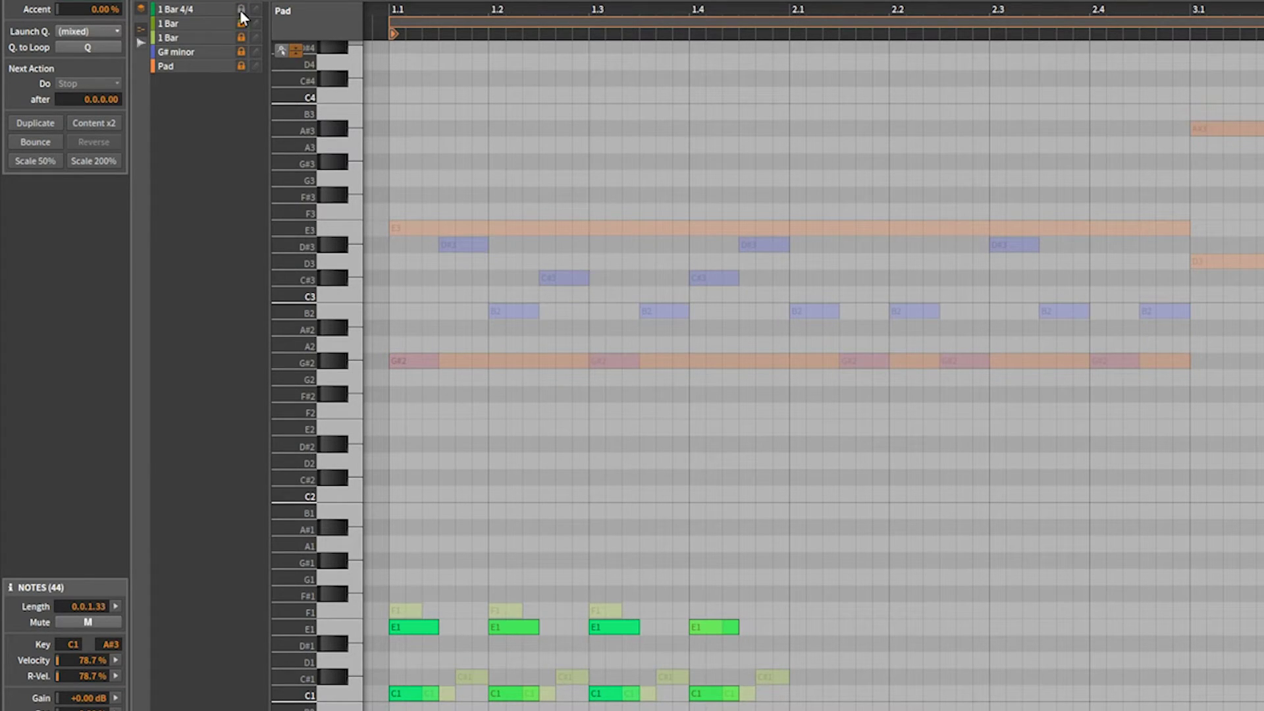
Lock the kick clip, unlock the Snare, HH, G# minor and Pad clips, and finally unlock the kick clip too.
{"action": "left_click", "coordinate": [242, 9]}
{"action": "left_click", "coordinate": [240, 23]}
{"action": "left_click", "coordinate": [241, 37]}
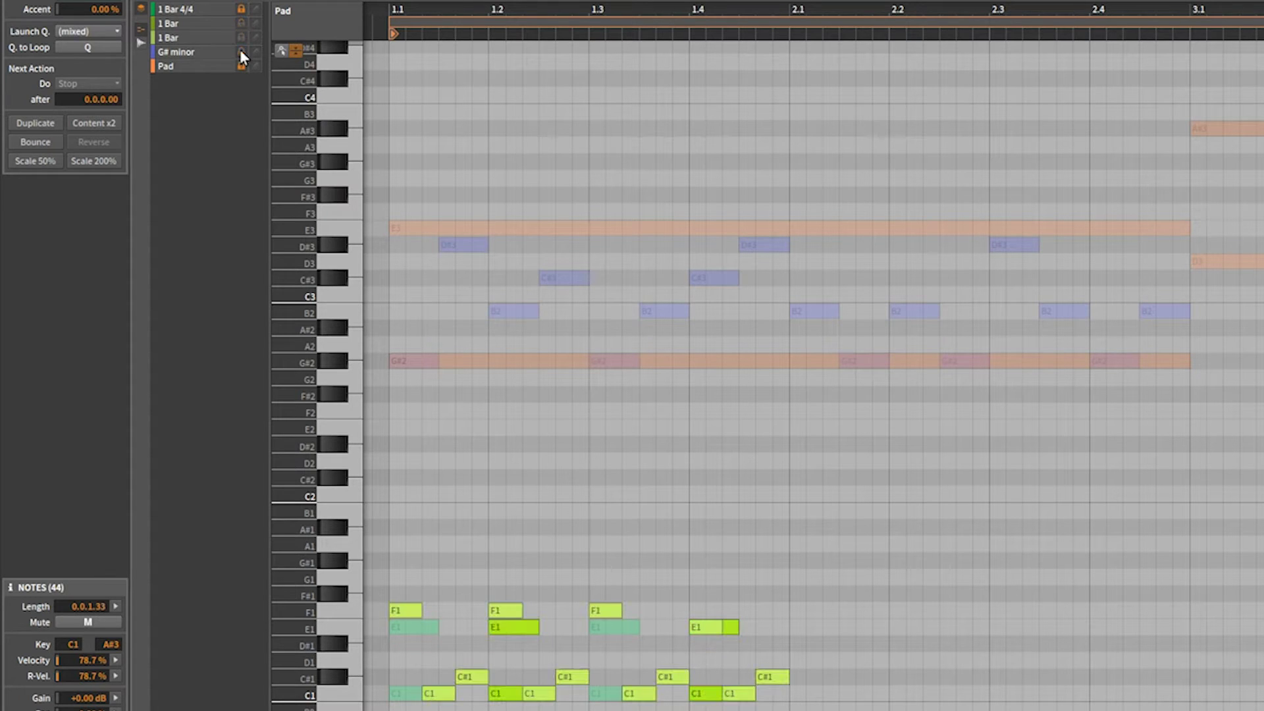
{"action": "left_click", "coordinate": [241, 52]}
{"action": "left_click", "coordinate": [240, 66]}
{"action": "left_click", "coordinate": [241, 9]}
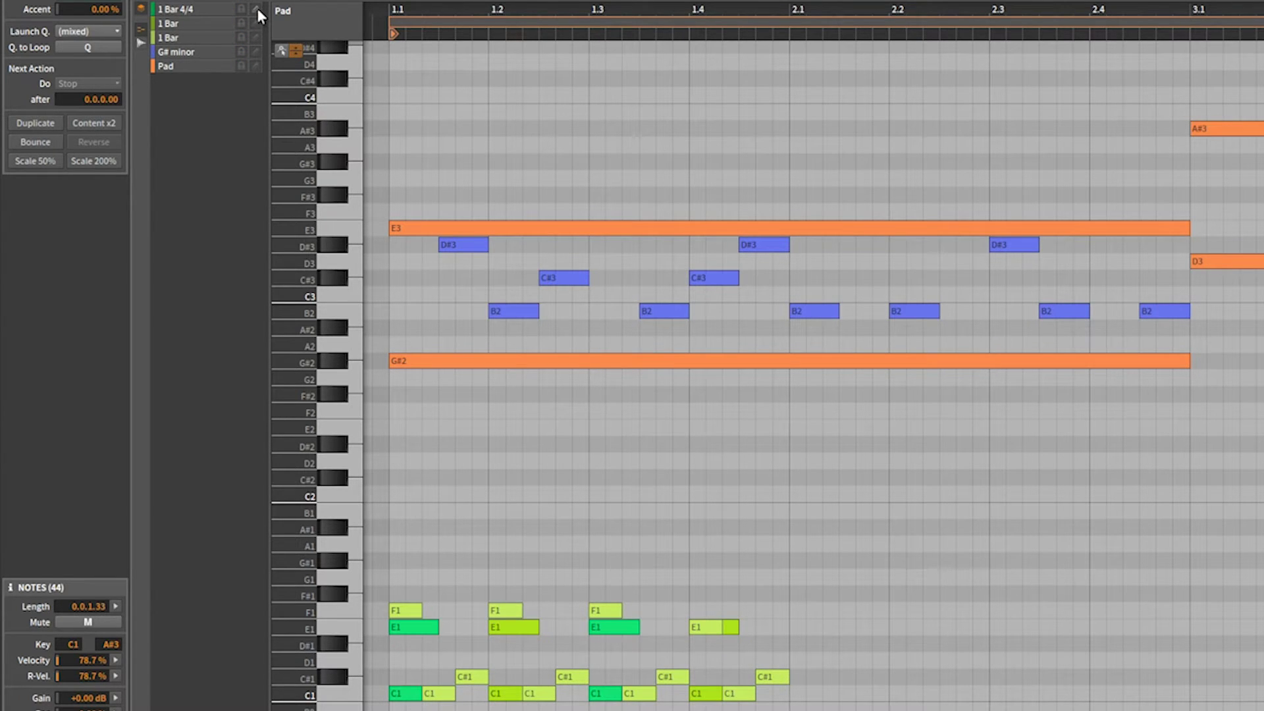
Switch the note-drawing target from kick to Snare to G# minor, and draw D3, B2 and C#3 notes in bar 2 of the G# minor clip.
{"action": "left_click", "coordinate": [256, 7]}
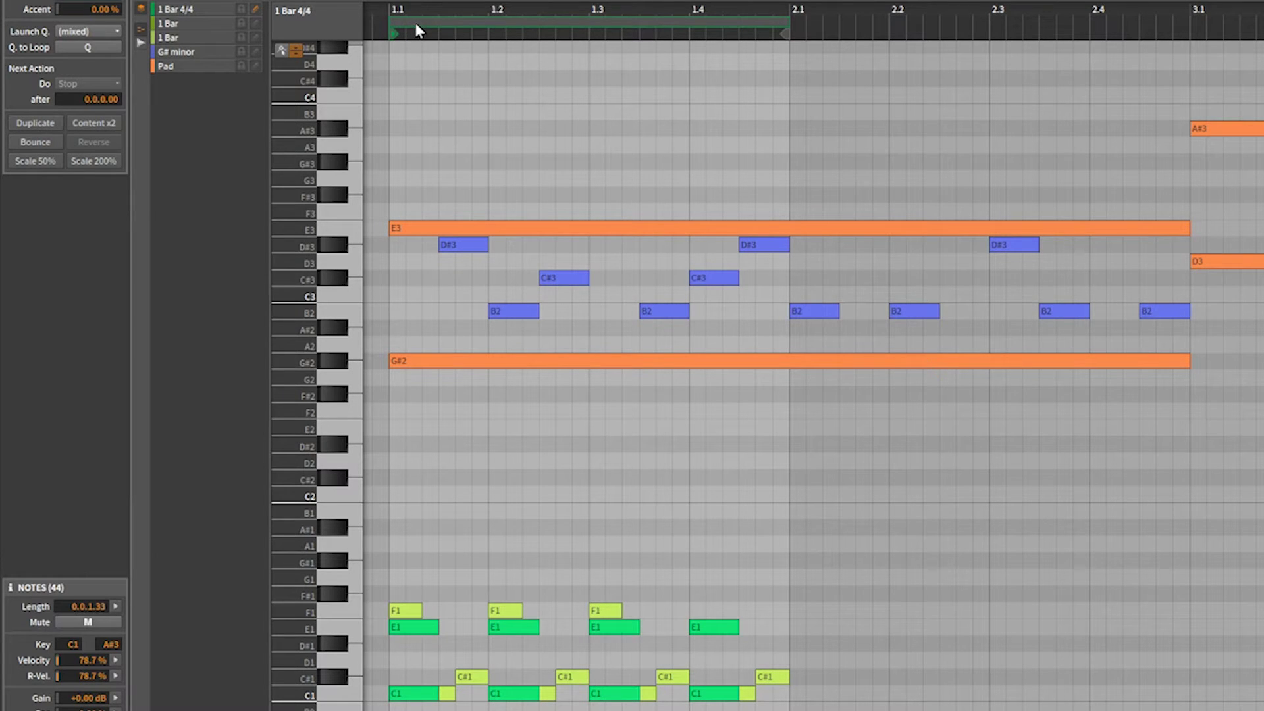
{"action": "left_click", "coordinate": [256, 23]}
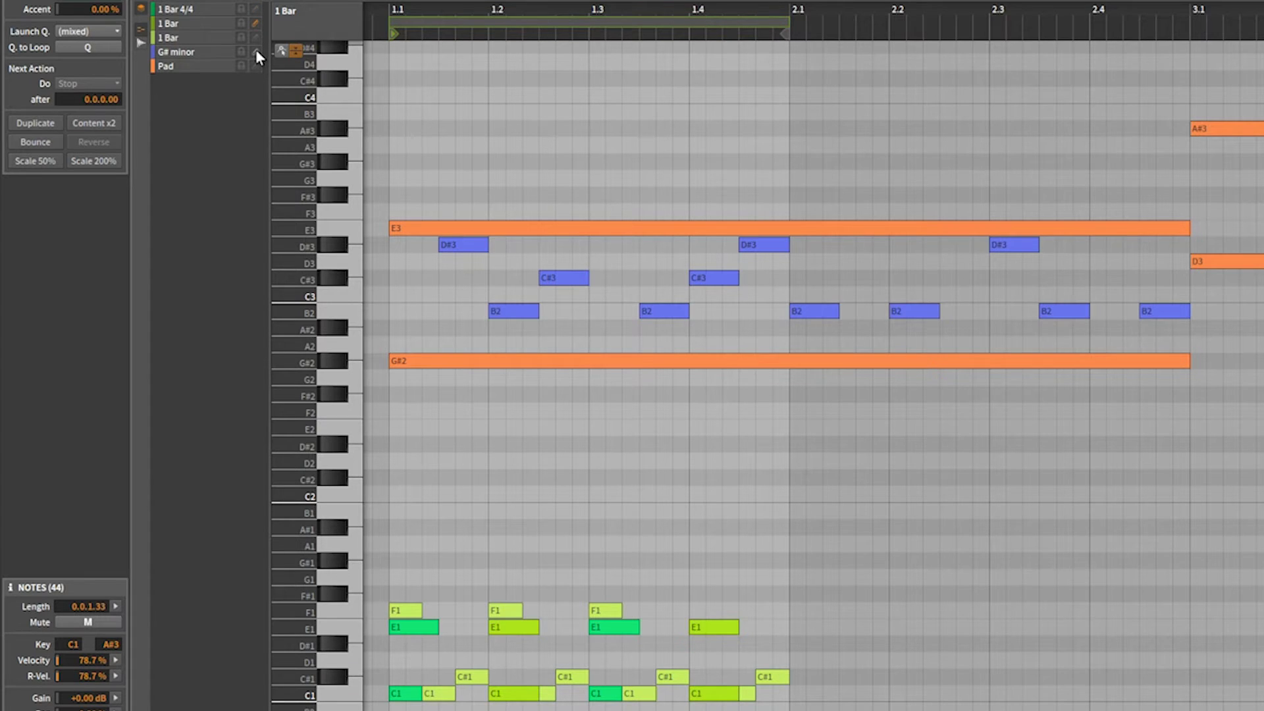
{"action": "left_click", "coordinate": [255, 52]}
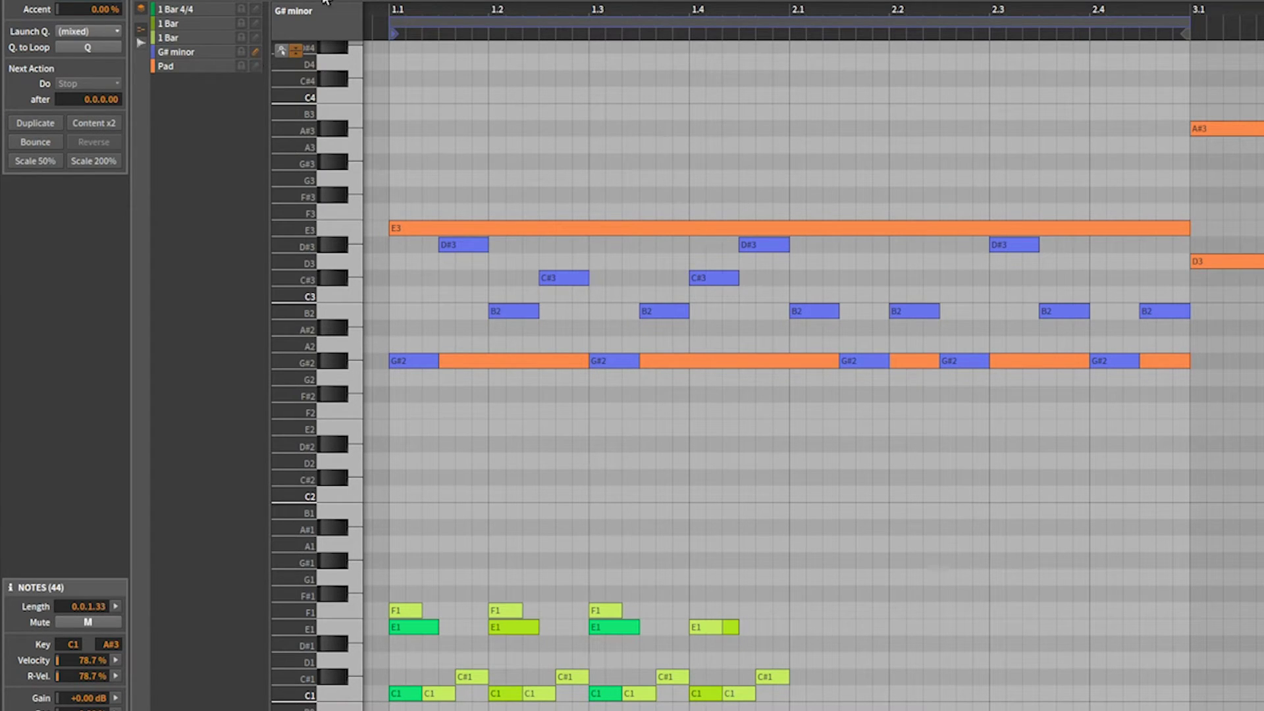
{"action": "mouse_move", "coordinate": [826, 261]}
{"action": "left_mouse_down"}
{"action": "mouse_move", "coordinate": [1185, 261]}
{"action": "mouse_move", "coordinate": [862, 267]}
{"action": "left_mouse_up"}
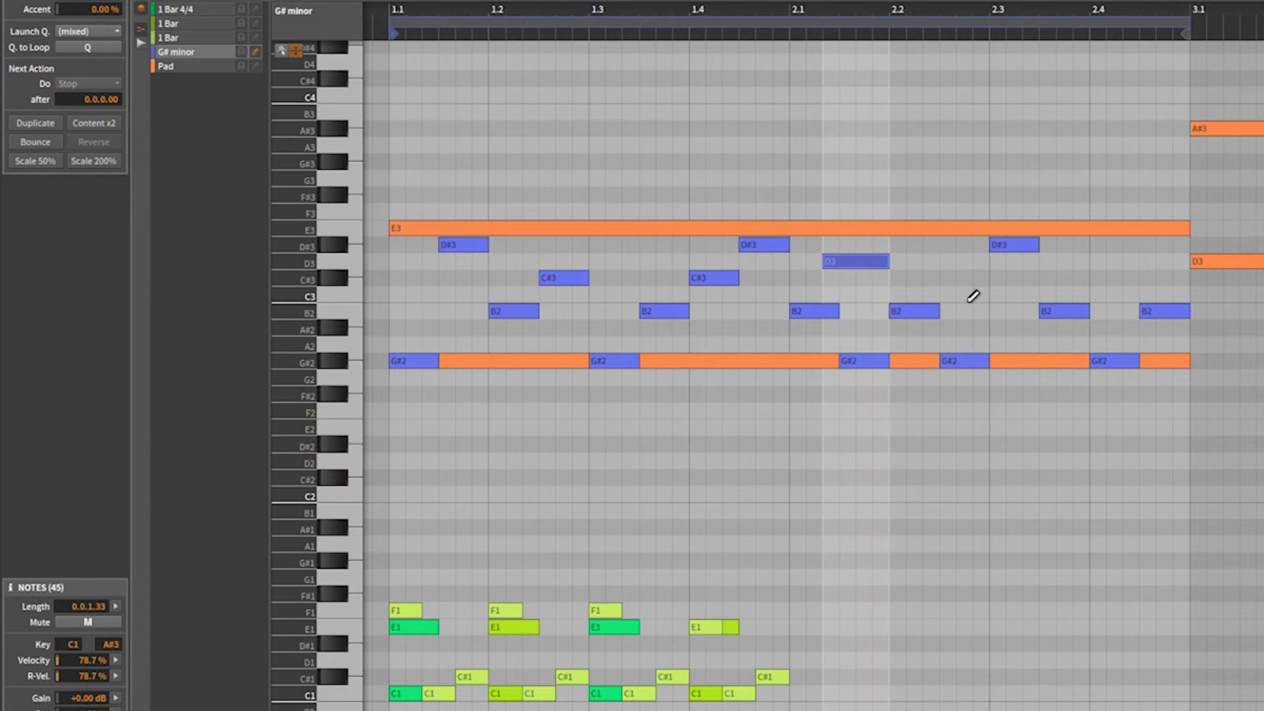
{"action": "mouse_move", "coordinate": [974, 311]}
{"action": "left_mouse_down"}
{"action": "mouse_move", "coordinate": [1066, 311]}
{"action": "mouse_move", "coordinate": [1189, 277]}
{"action": "left_mouse_up"}
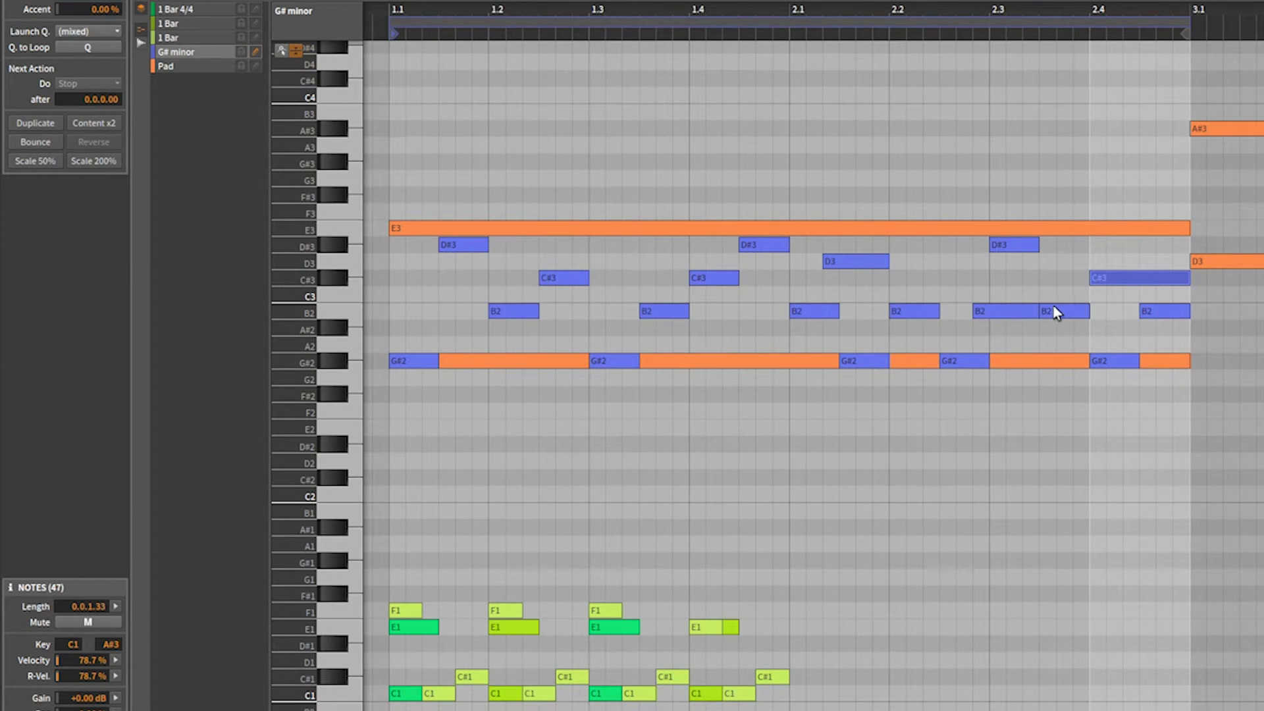
With the G# minor clip temporarily locked, shorten the Pad clip's E3 note to end at 2.1 and draw an F3 note from 2.1 to 3.1.
{"action": "left_click", "coordinate": [241, 52]}
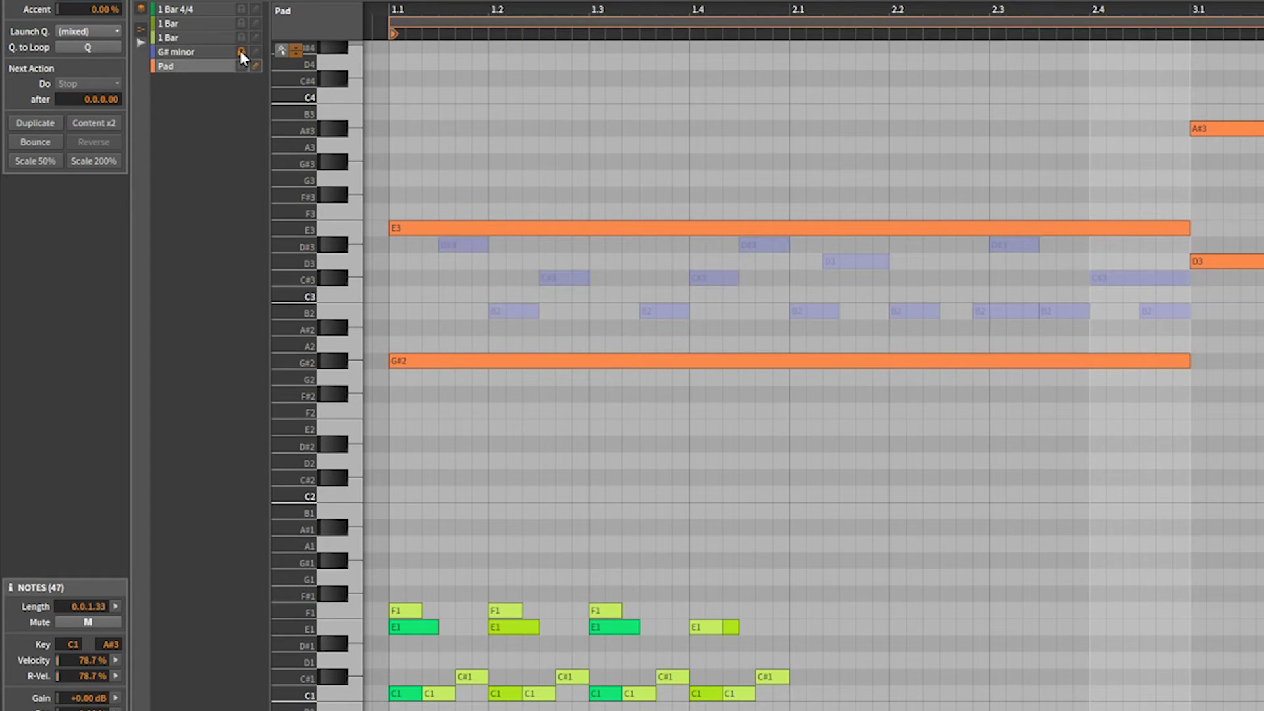
{"action": "left_click_drag", "start_coordinate": [1189, 228], "coordinate": [790, 235]}
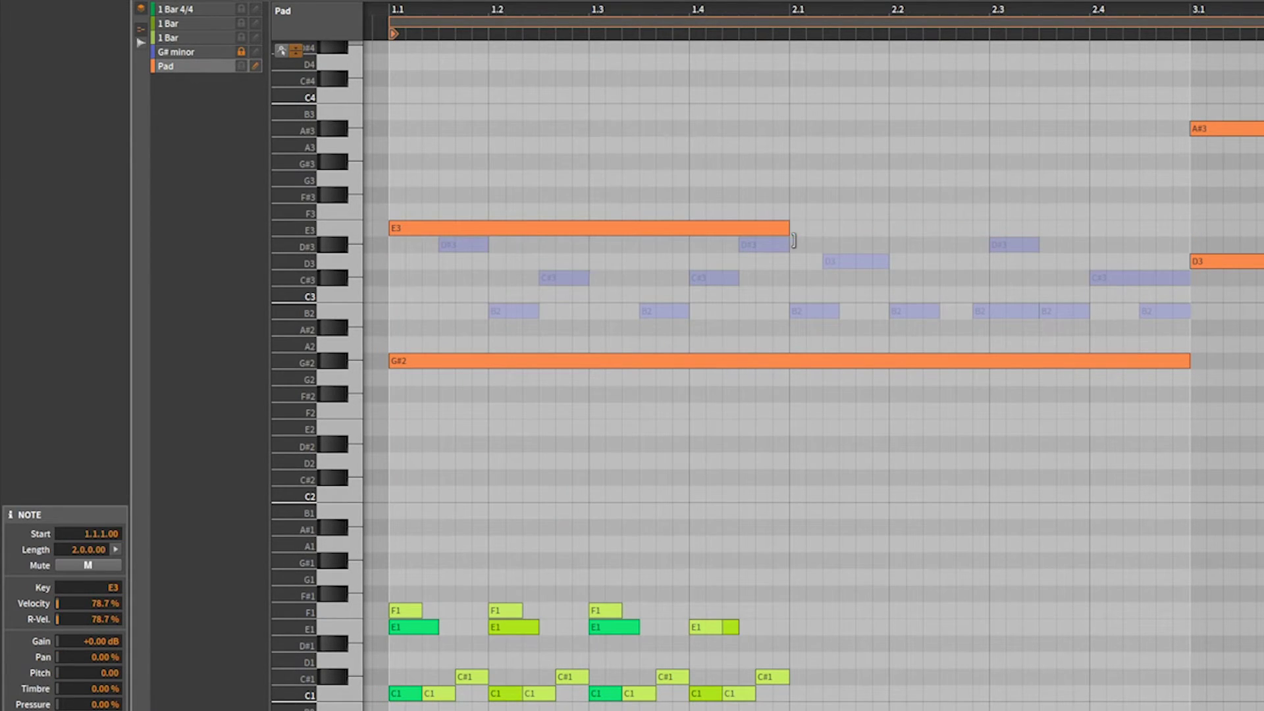
{"action": "left_click", "coordinate": [795, 215]}
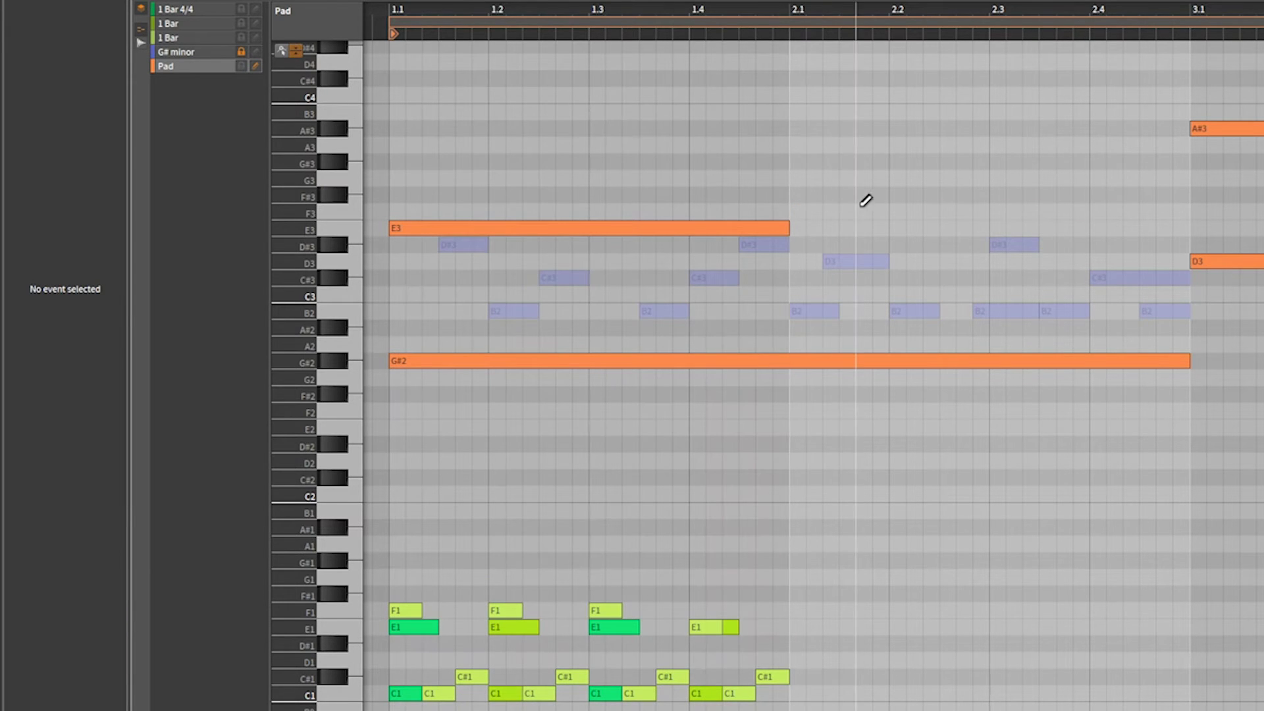
{"action": "left_click", "coordinate": [796, 212]}
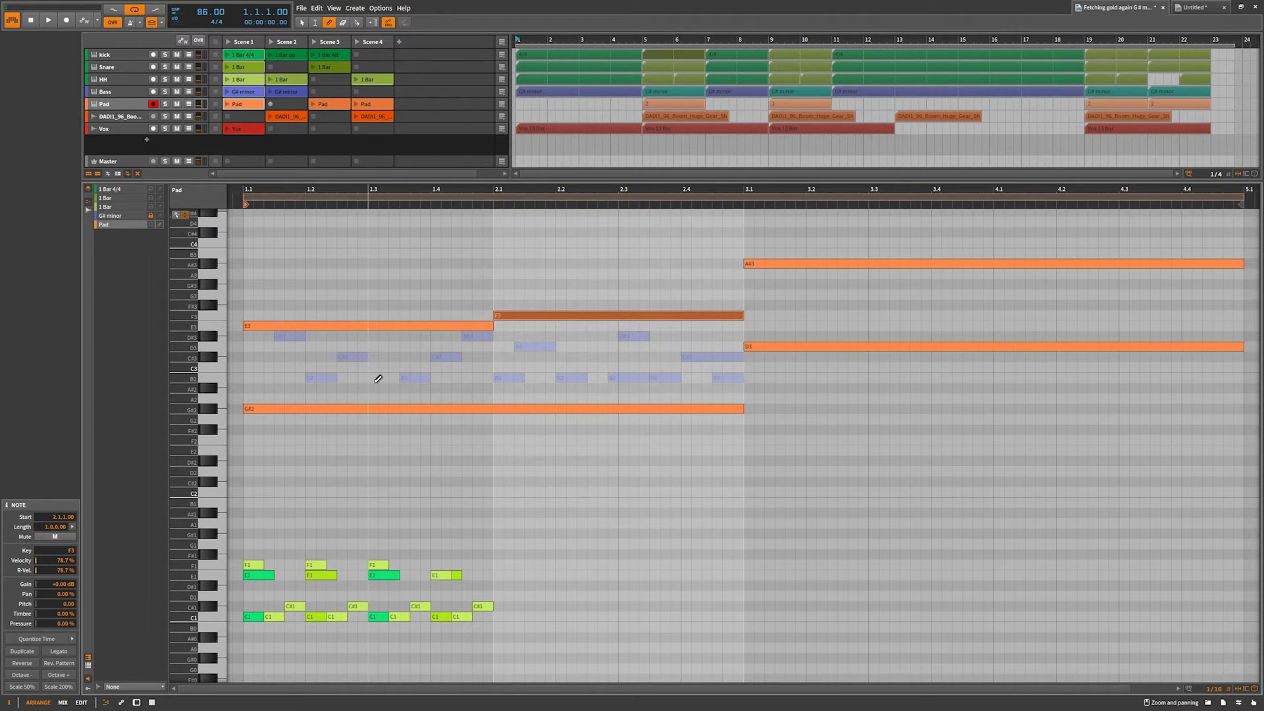
{"action": "left_click", "coordinate": [151, 216]}
{"action": "left_click", "coordinate": [160, 225]}
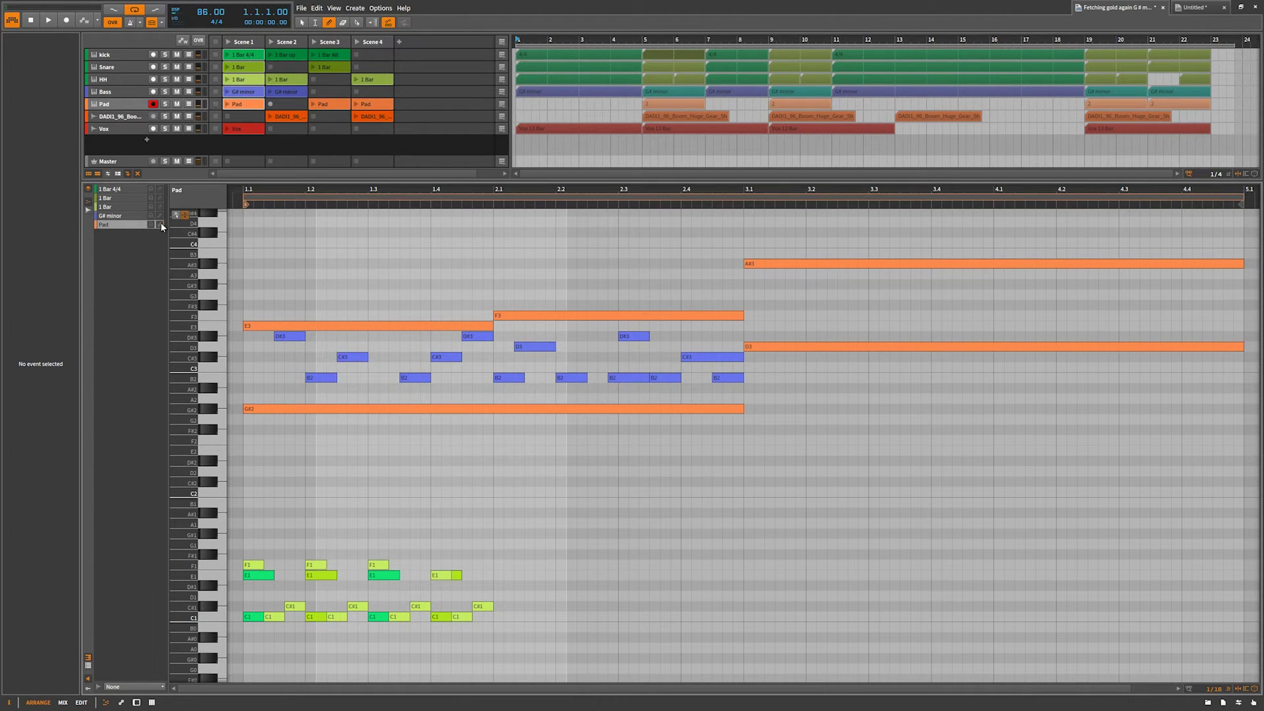
Select Scenes 1, 2, 3 and 4 in turn to view each scene's combined notes in the note editor.
{"action": "left_click", "coordinate": [245, 42]}
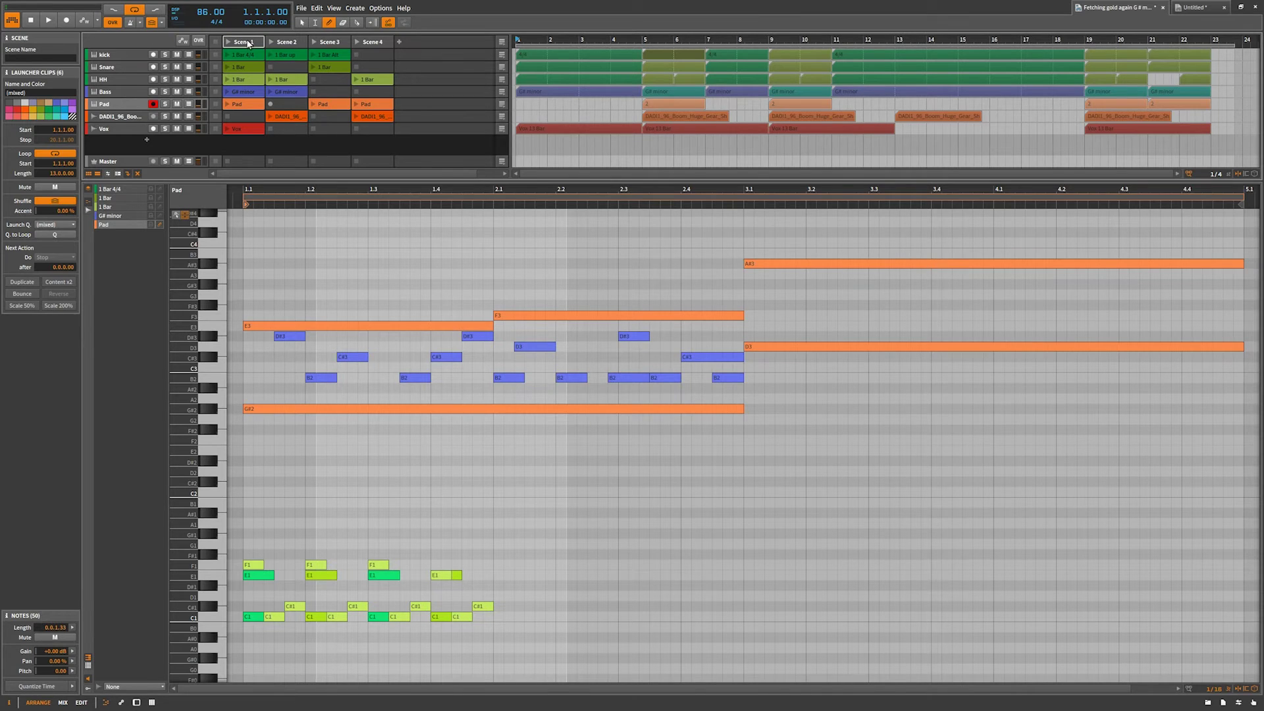
{"action": "scroll", "coordinate": [351, 375], "scroll_direction": "down", "scroll_amount": 5}
{"action": "scroll", "coordinate": [352, 380], "scroll_direction": "up", "scroll_amount": 5}
{"action": "left_click", "coordinate": [295, 44]}
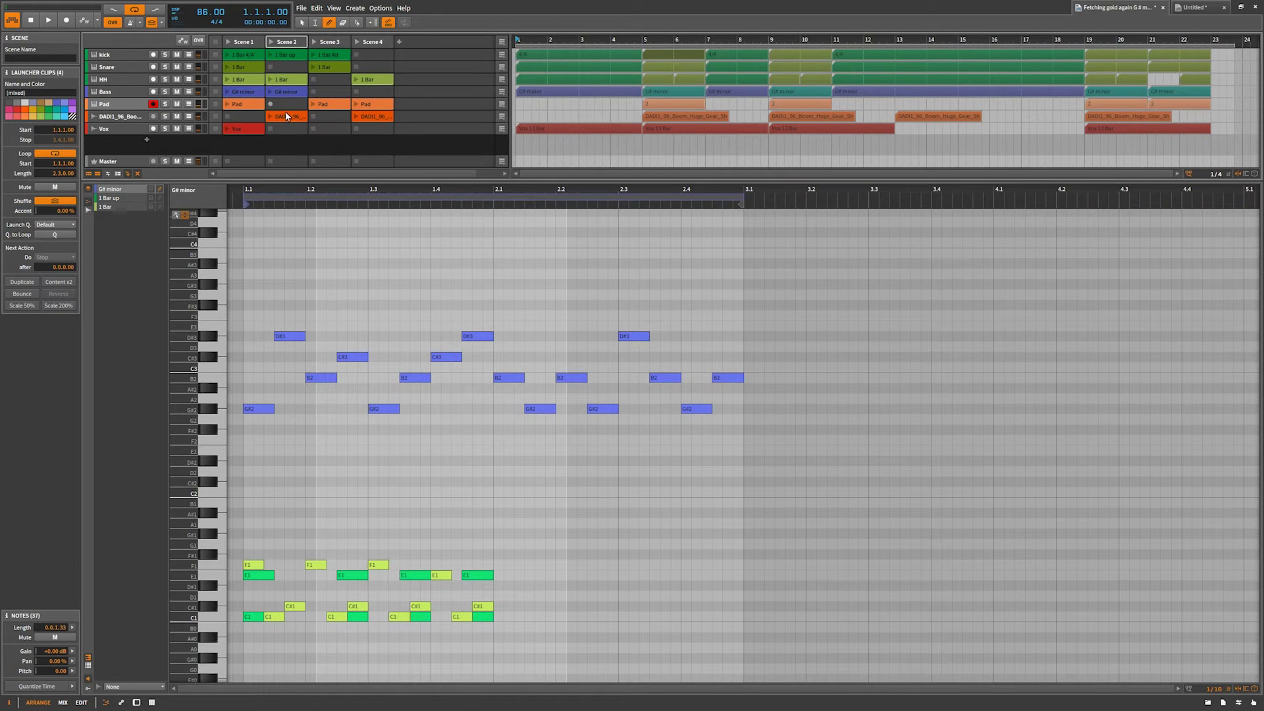
{"action": "left_click", "coordinate": [335, 43]}
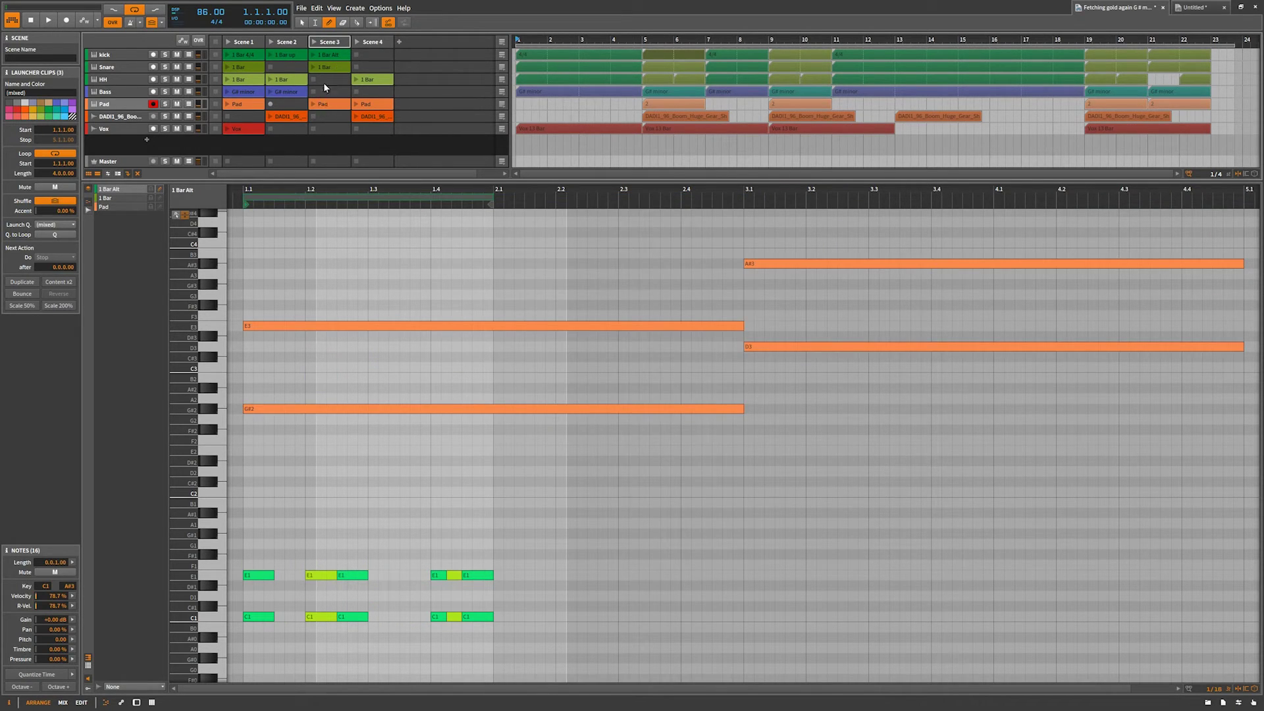
{"action": "left_click", "coordinate": [372, 43]}
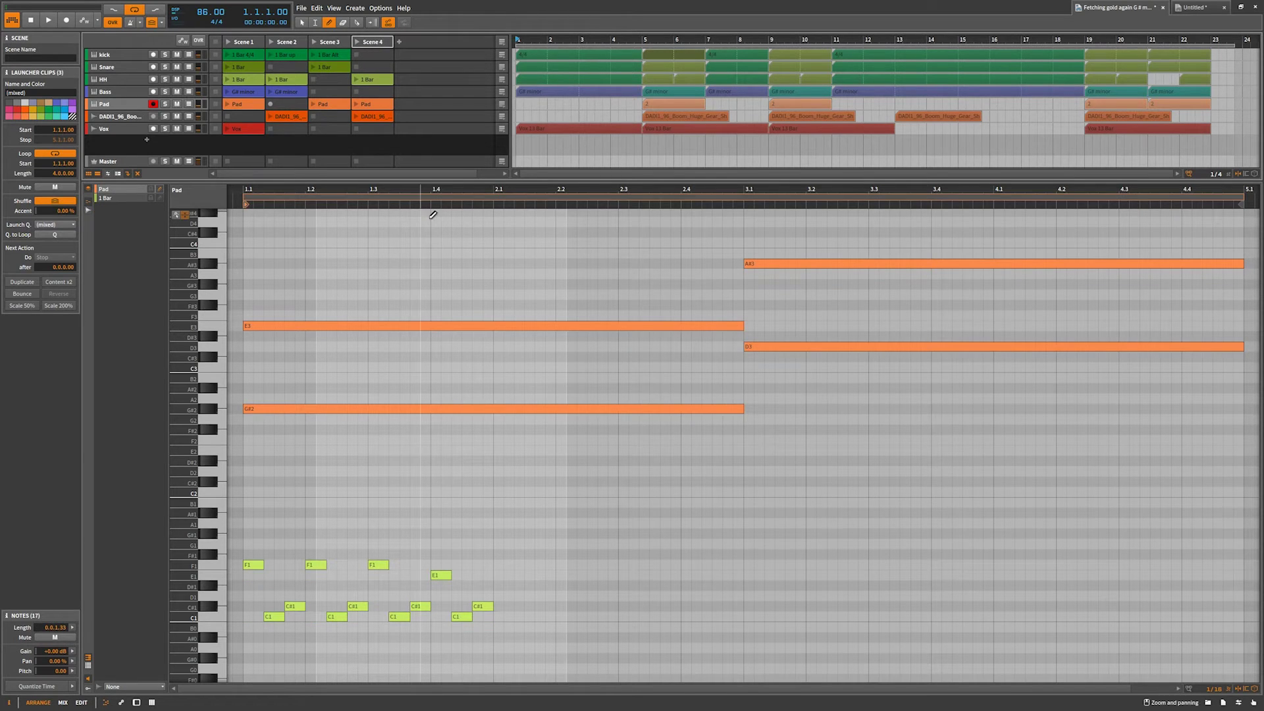
Go back through Scenes 3, 2 and 1 and forward again to Scene 4, comparing their layered notes.
{"action": "left_click", "coordinate": [332, 42]}
{"action": "left_click", "coordinate": [294, 43]}
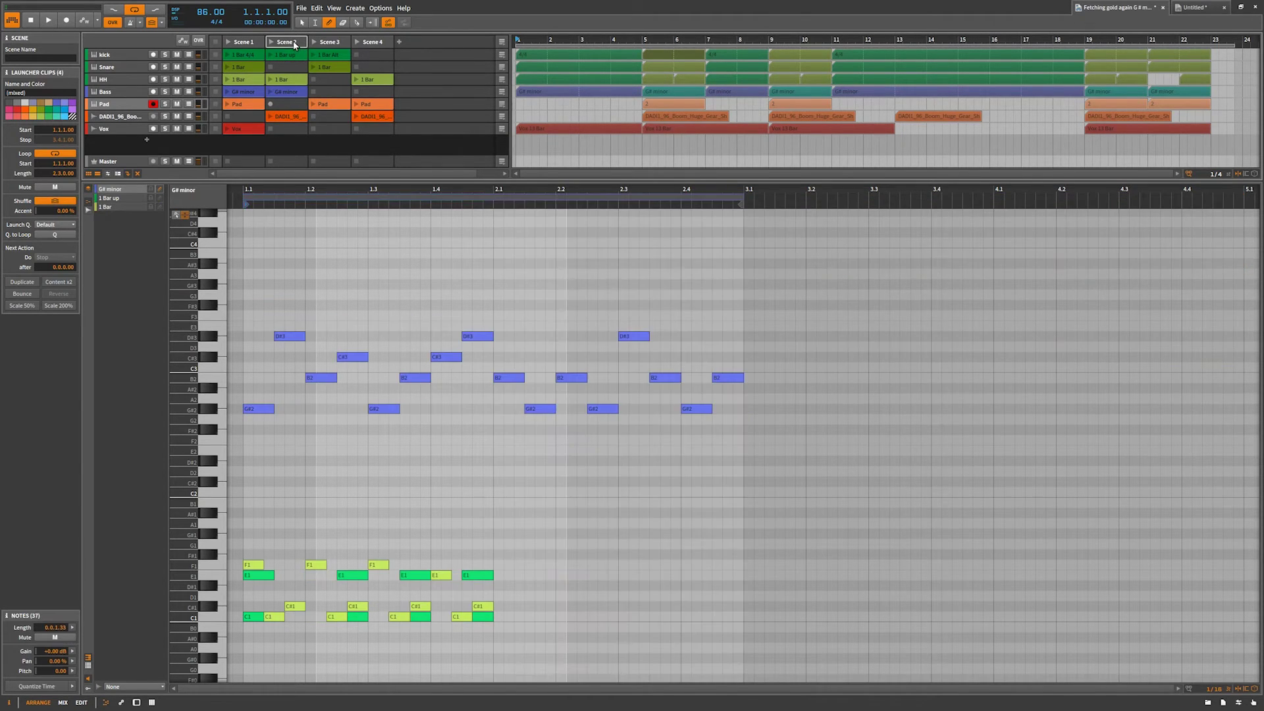
{"action": "left_click", "coordinate": [243, 42]}
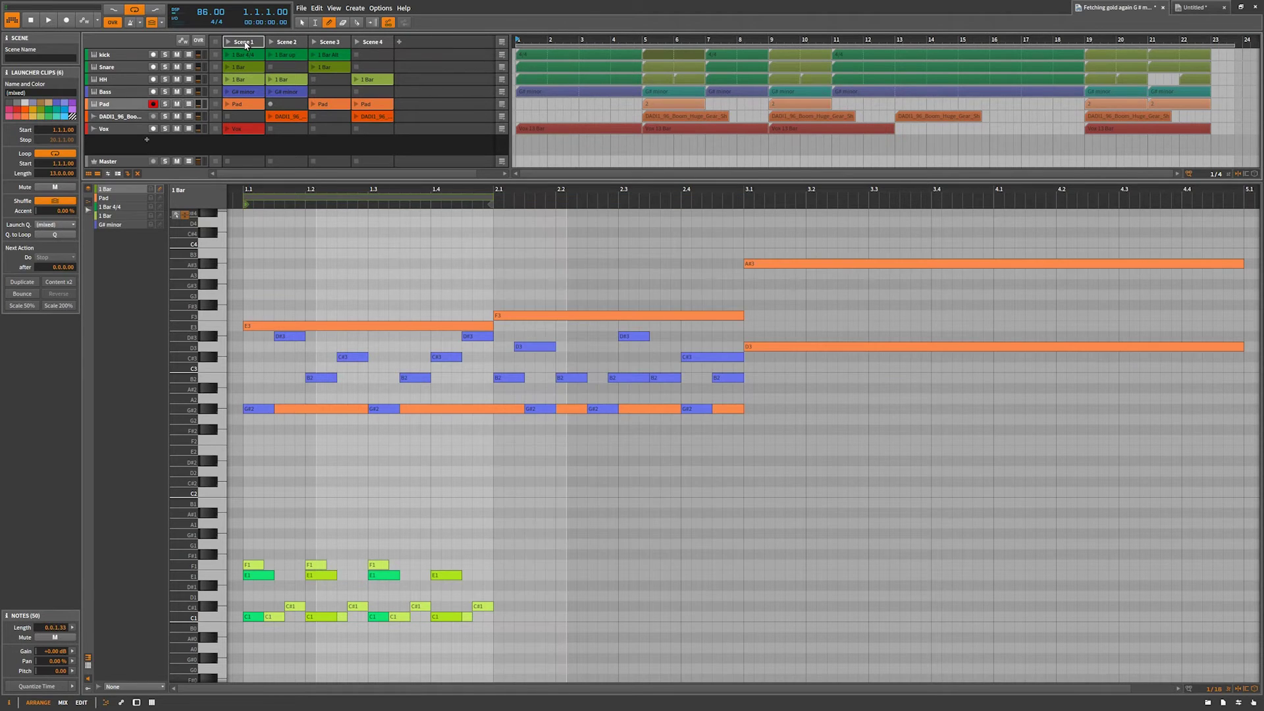
{"action": "left_click", "coordinate": [295, 43]}
{"action": "left_click", "coordinate": [330, 42]}
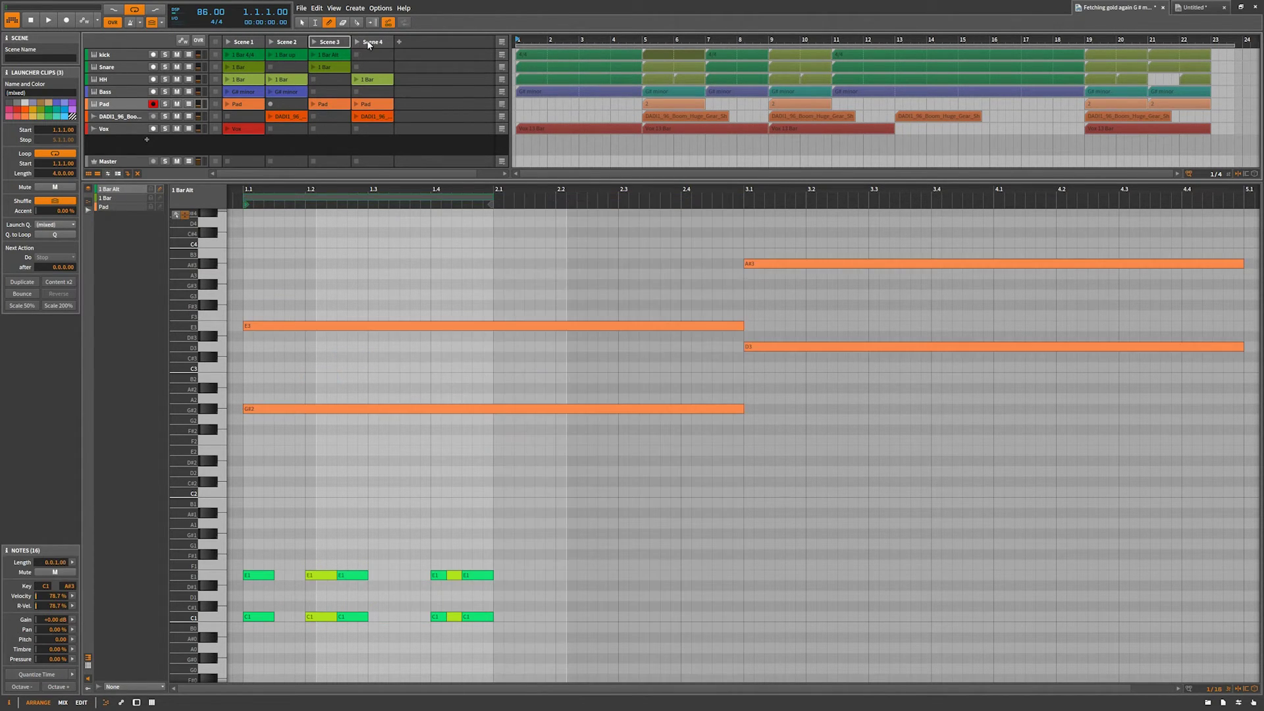
{"action": "left_click", "coordinate": [369, 43]}
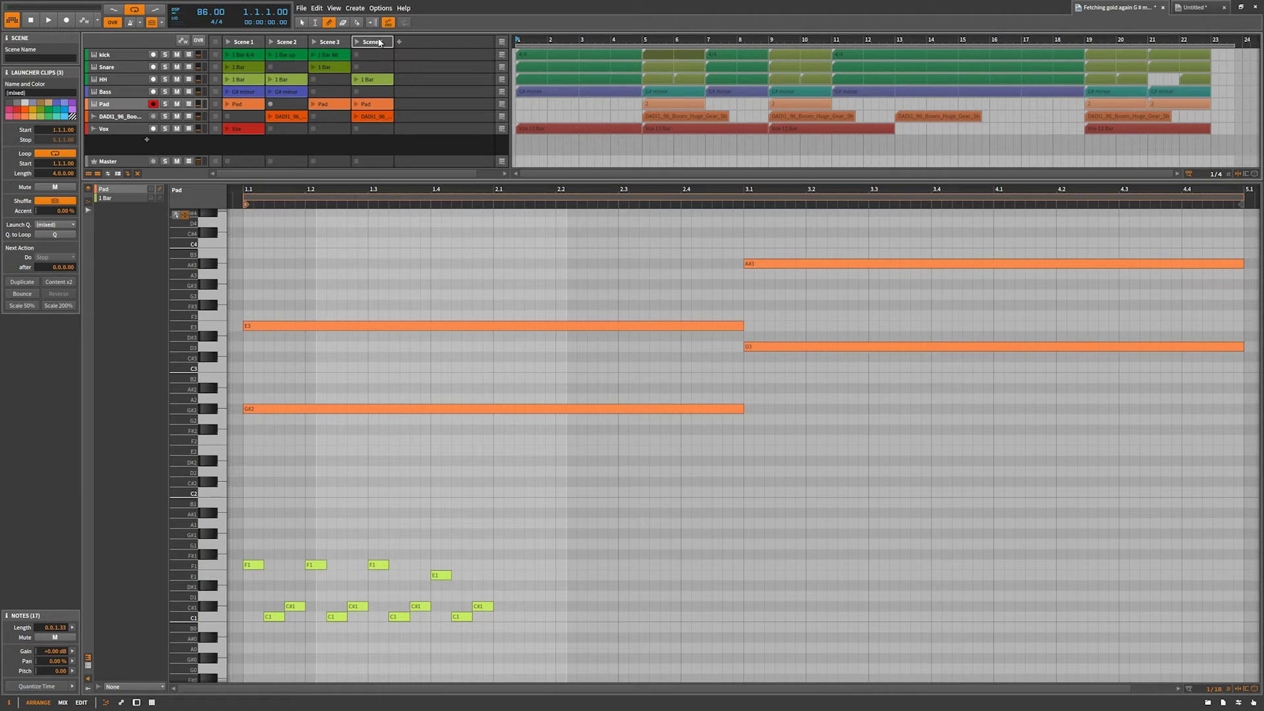
Show Scene 4's notes in the note editor with its DADI1_96_Boom_Huge_Gear_Shift clip as the background audio reference.
{"action": "left_click", "coordinate": [373, 117]}
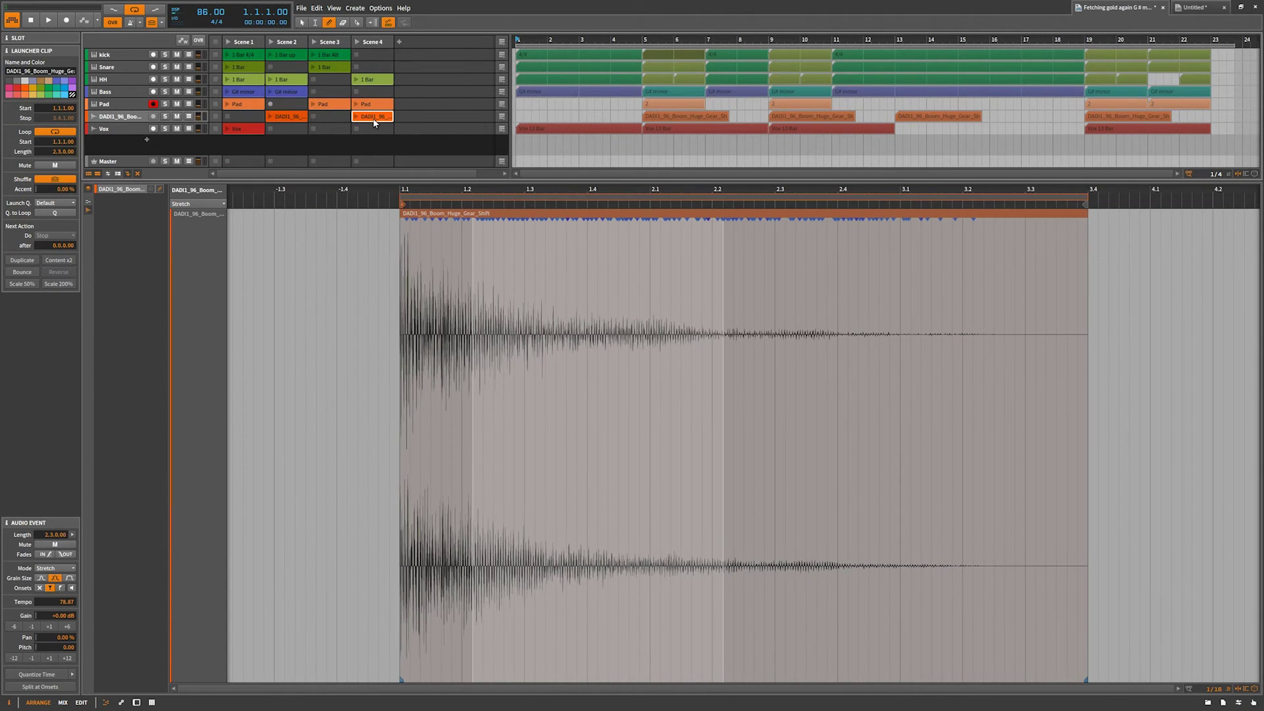
{"action": "left_click", "coordinate": [373, 41]}
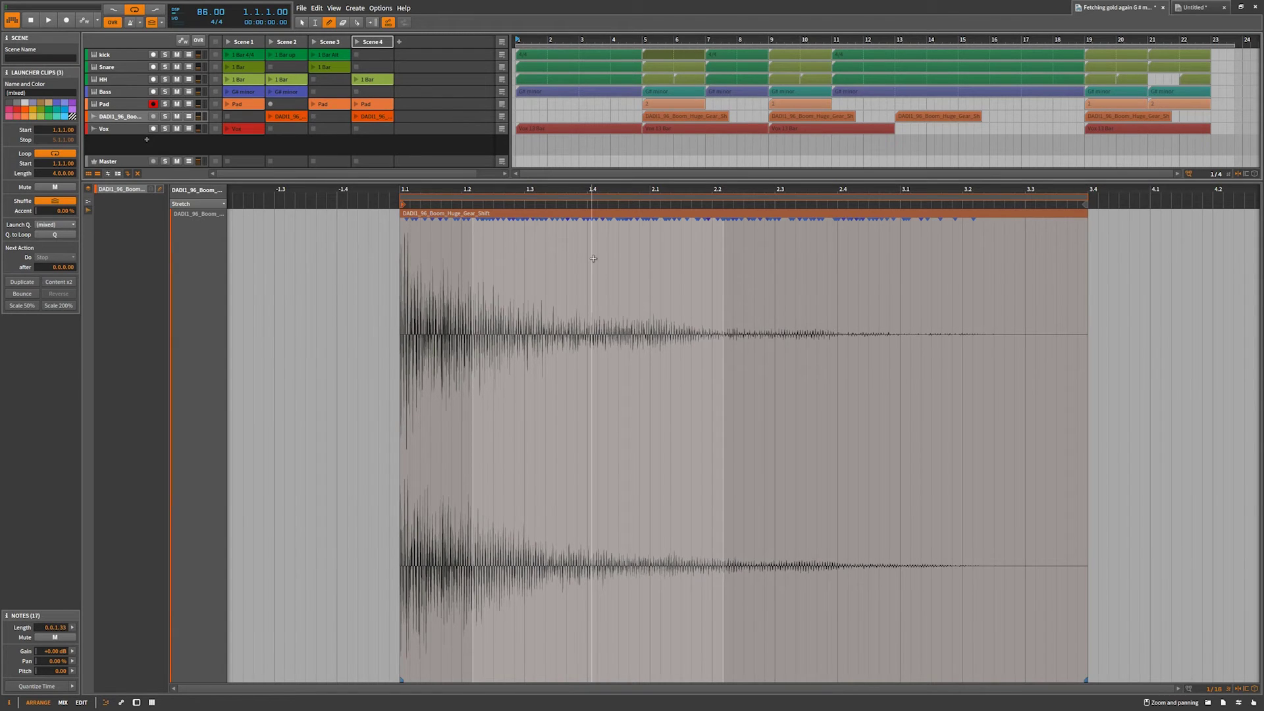
{"action": "left_click", "coordinate": [90, 206]}
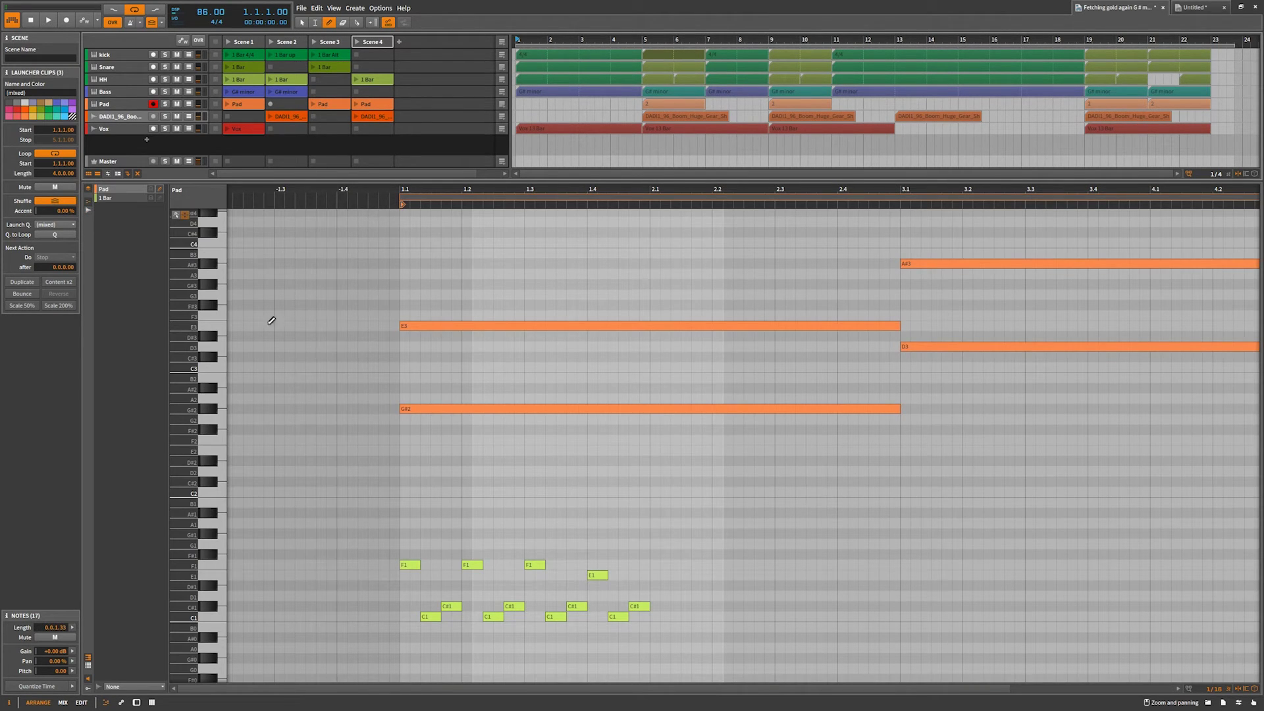
{"action": "left_click", "coordinate": [150, 687]}
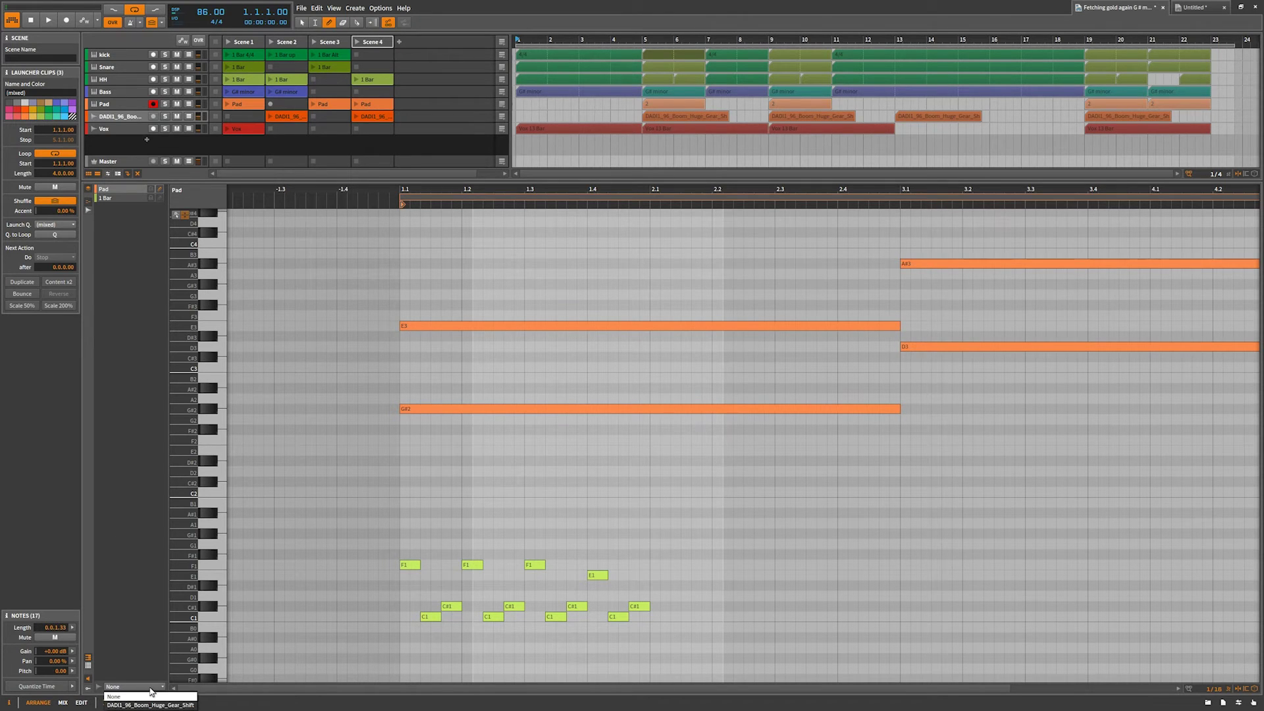
{"action": "left_click", "coordinate": [147, 705]}
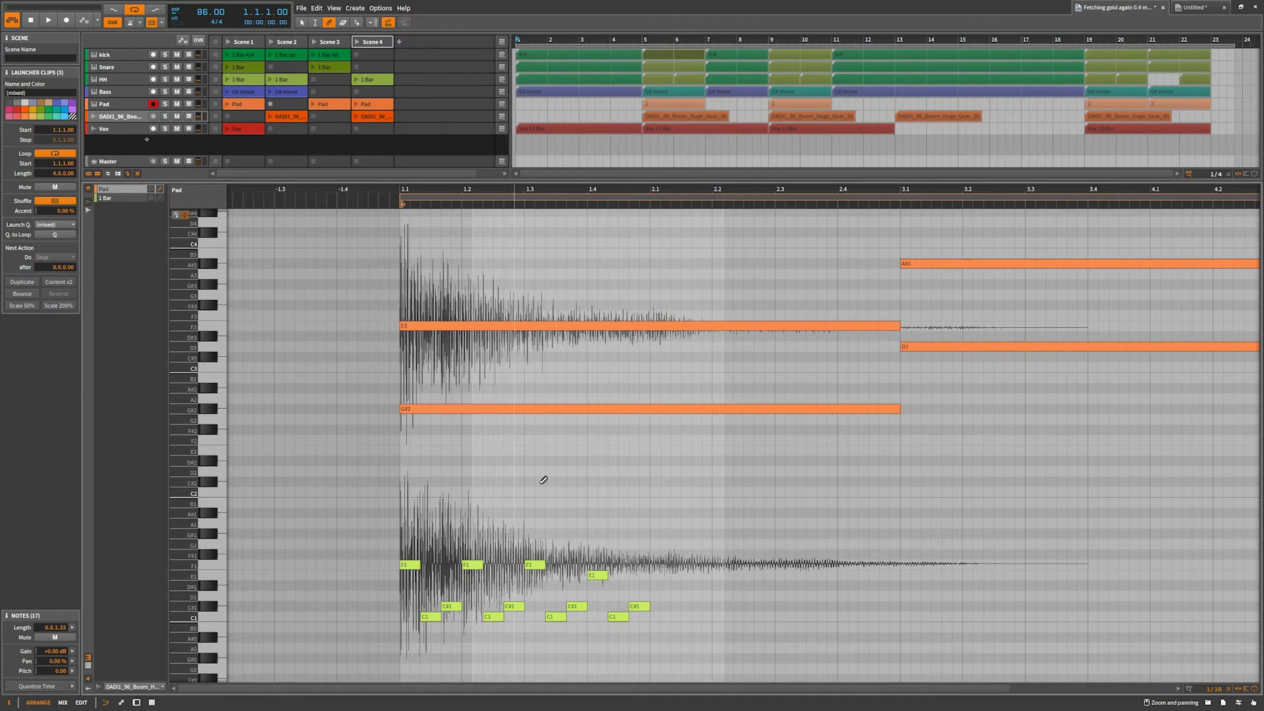
{"action": "left_click_drag", "start_coordinate": [572, 192], "coordinate": [489, 191]}
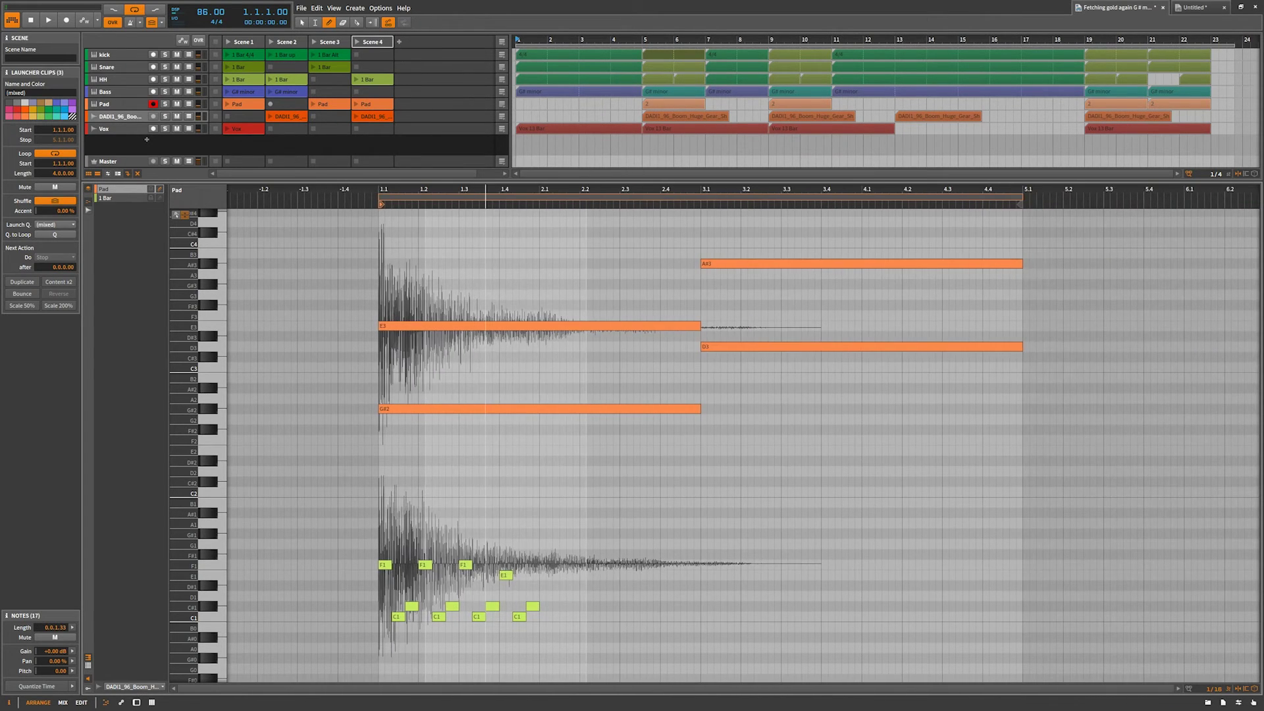
Select Scene 1 and set its Vox clip as the reference waveform behind the scene's layered notes.
{"action": "left_click", "coordinate": [242, 42]}
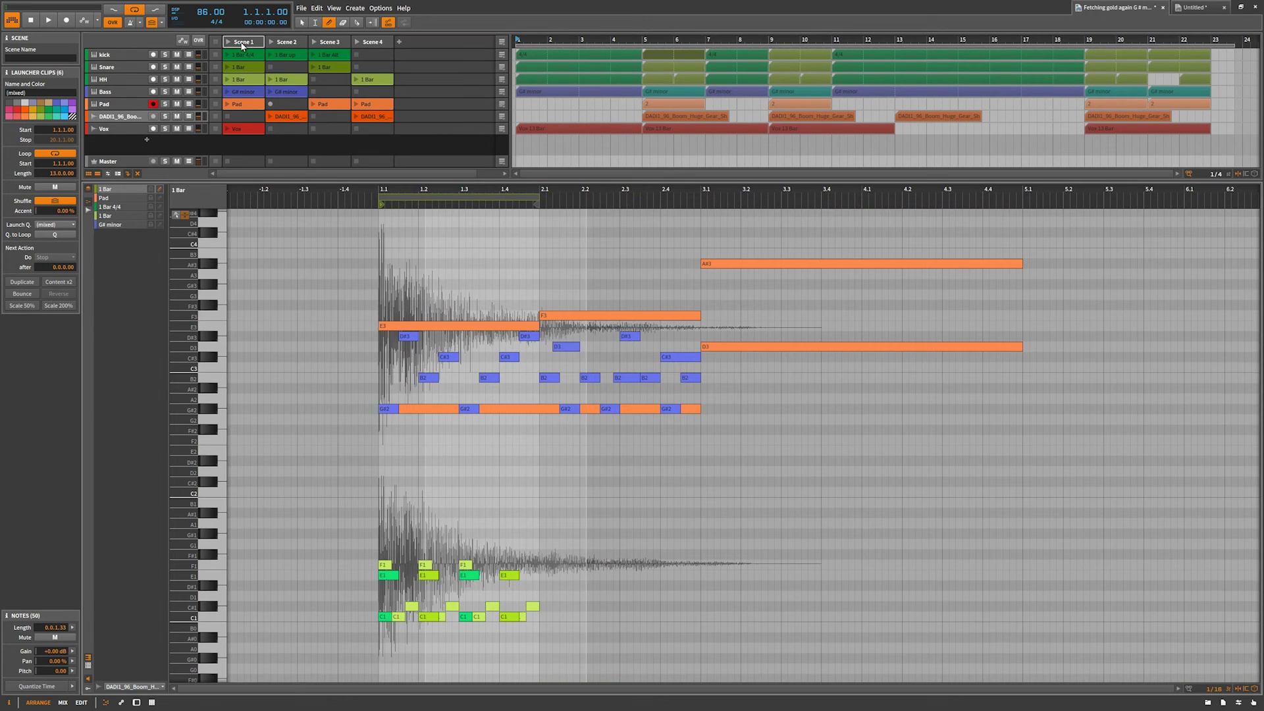
{"action": "left_click", "coordinate": [161, 687]}
{"action": "left_click", "coordinate": [111, 705]}
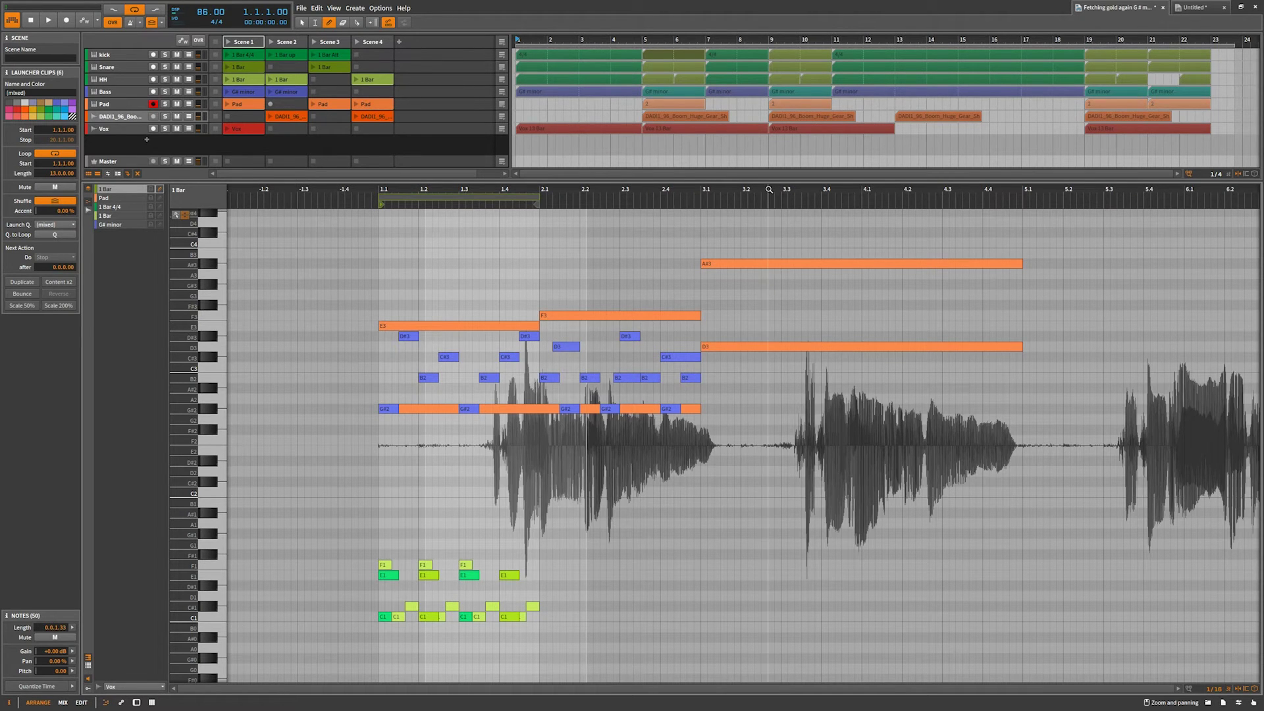
{"action": "scroll", "coordinate": [770, 289], "scroll_direction": "right", "scroll_amount": 3}
{"action": "scroll", "coordinate": [744, 435], "scroll_direction": "right", "scroll_amount": 5}
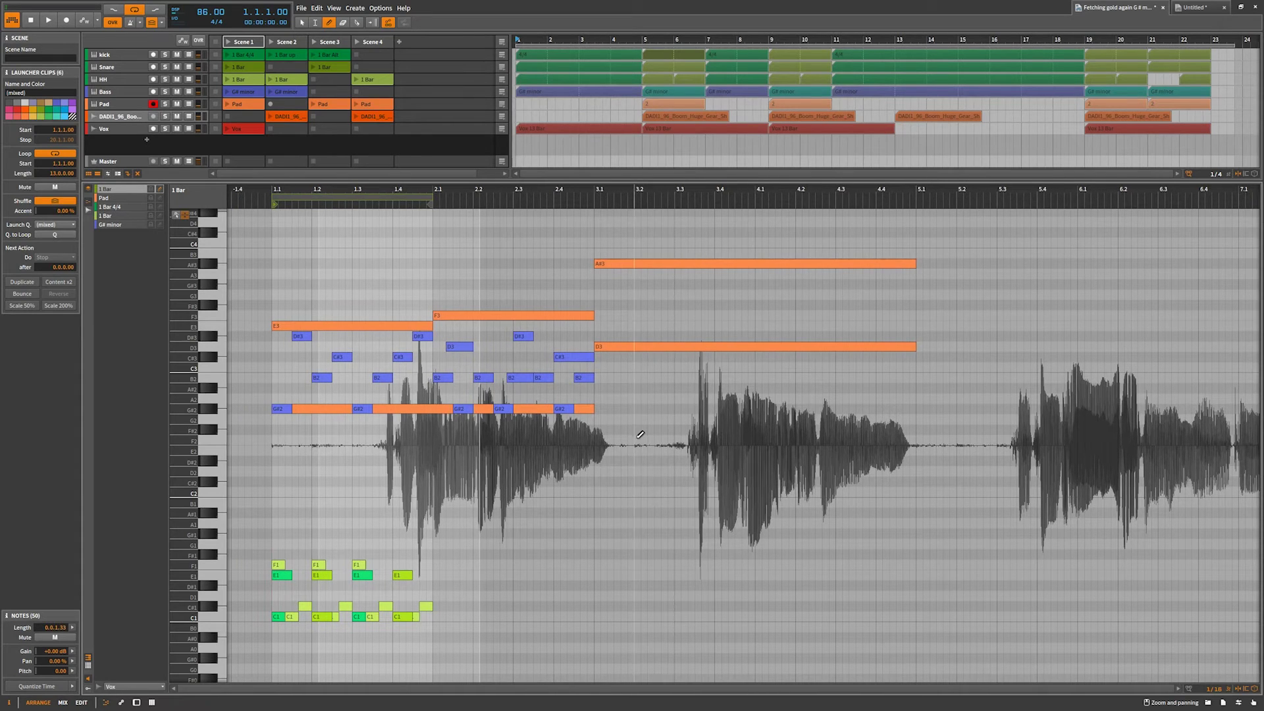
Copy the Vox clip into Scene 4 and place two more copies of it on new tracks in that scene.
{"action": "left_click", "coordinate": [372, 42]}
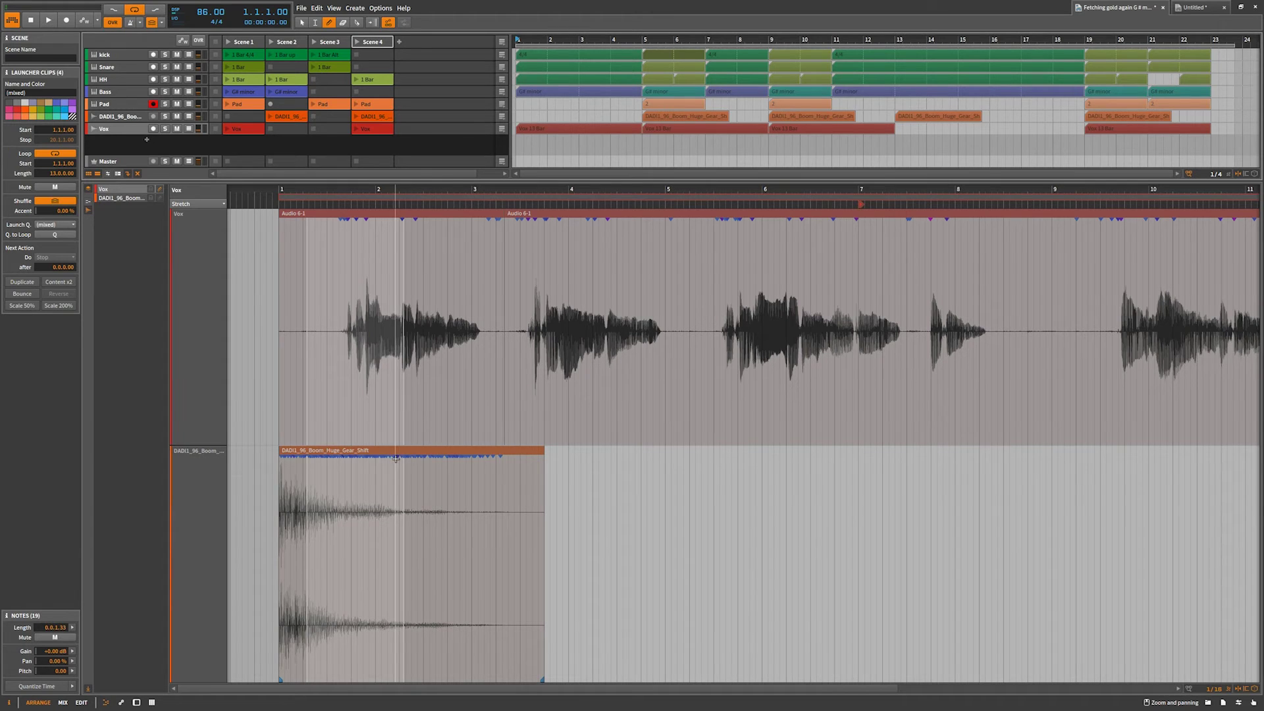
{"action": "left_click", "coordinate": [383, 130]}
{"action": "key", "text": "ctrl+d"}
{"action": "key", "text": "ctrl+d"}
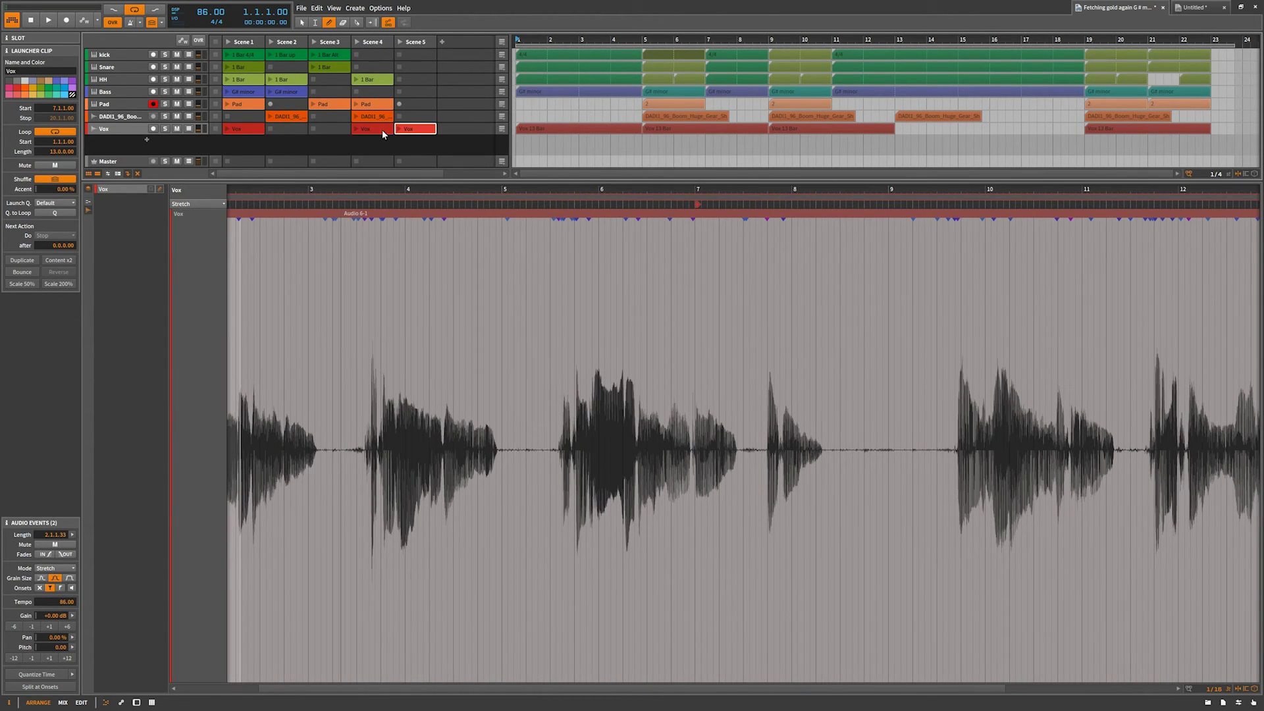
{"action": "left_click_drag", "start_coordinate": [419, 131], "coordinate": [387, 151]}
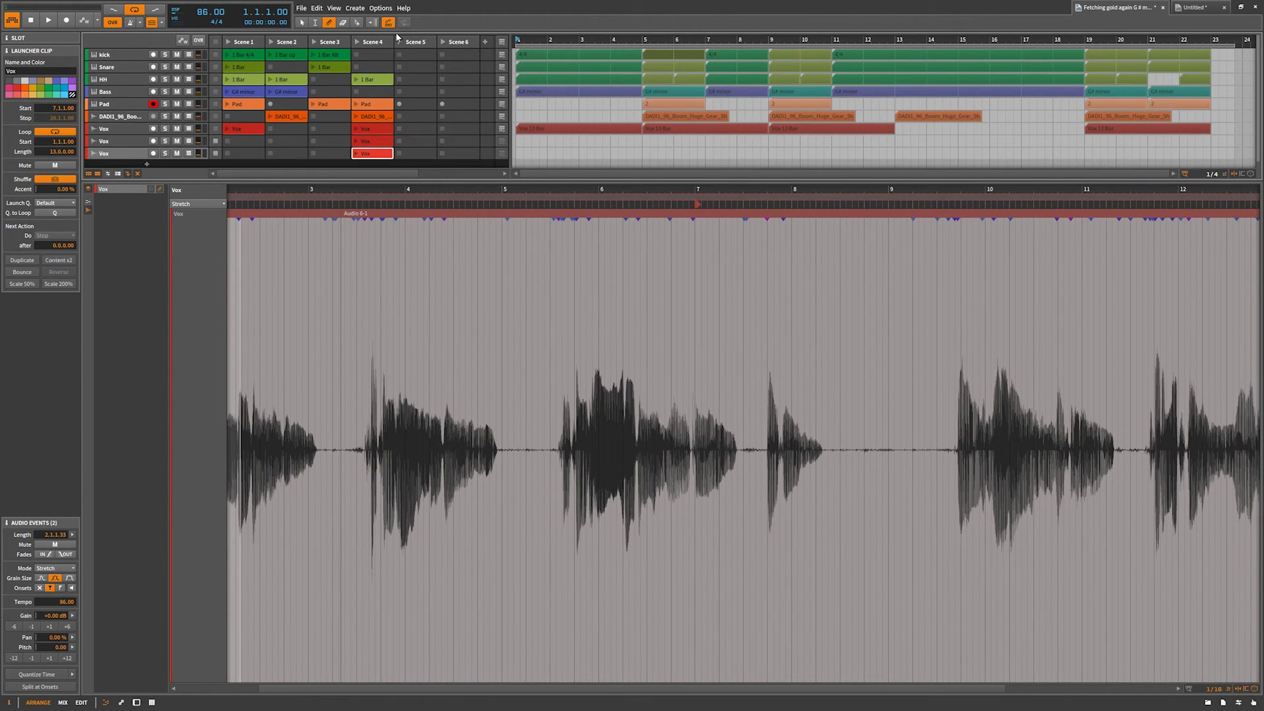
Select Scene 4 and view its Vox and Boom audio clips as stacked lanes in the audio editor.
{"action": "left_click", "coordinate": [373, 42]}
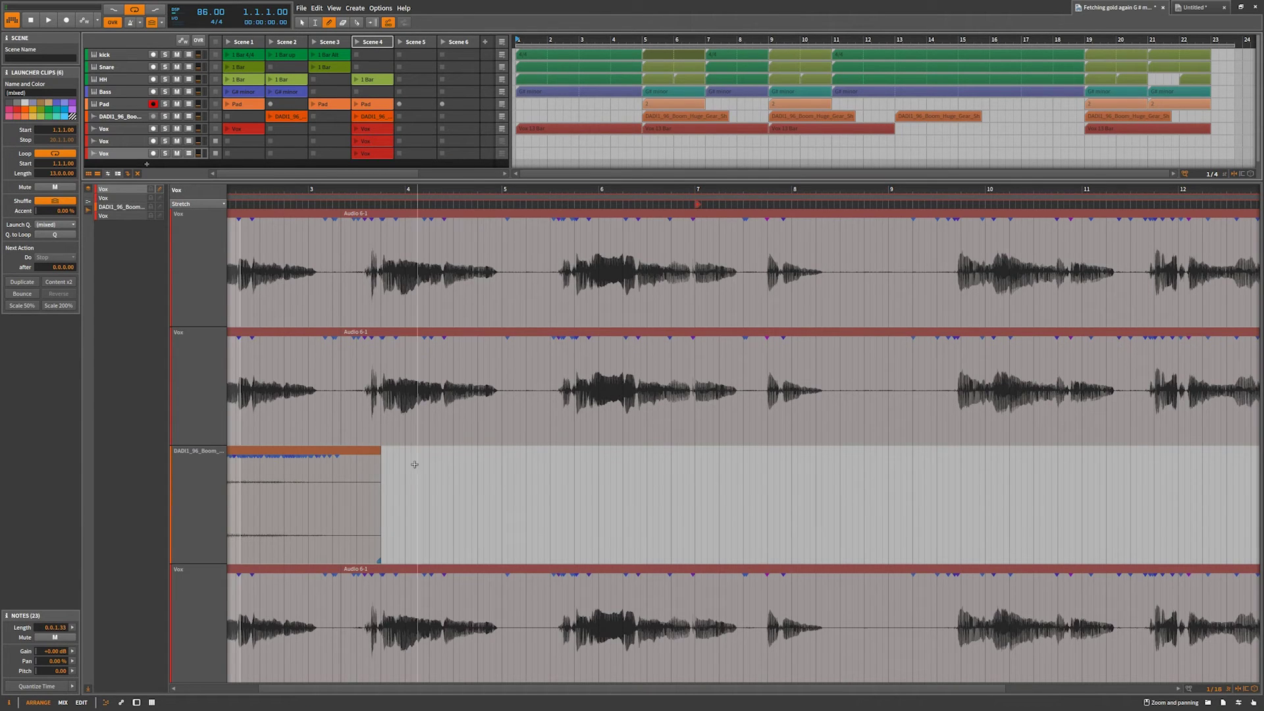
{"action": "scroll", "coordinate": [356, 269], "scroll_direction": "left", "scroll_amount": 3}
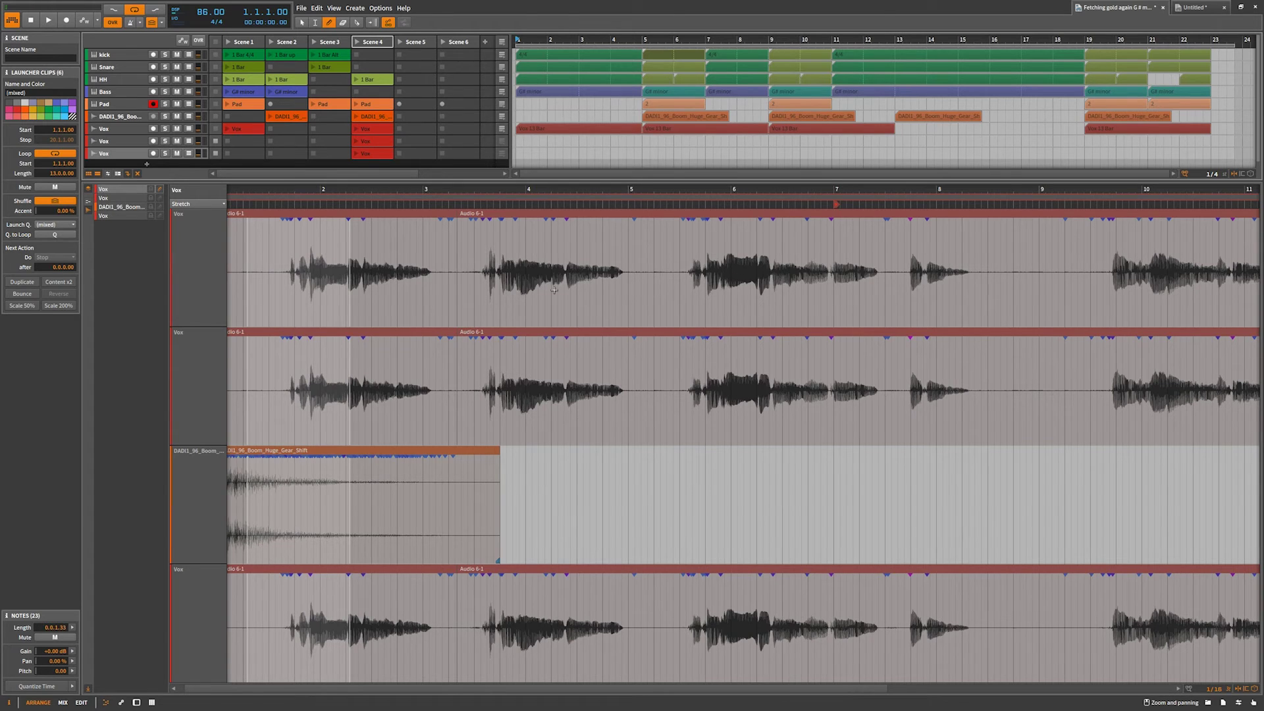
{"action": "left_click", "coordinate": [88, 201]}
{"action": "left_click", "coordinate": [89, 211]}
With the Knife tool, split the first Vox lane at about 2.4 and the second at about 4.1, 4.3 and 5.4.
{"action": "left_click", "coordinate": [357, 22]}
{"action": "left_click", "coordinate": [407, 239]}
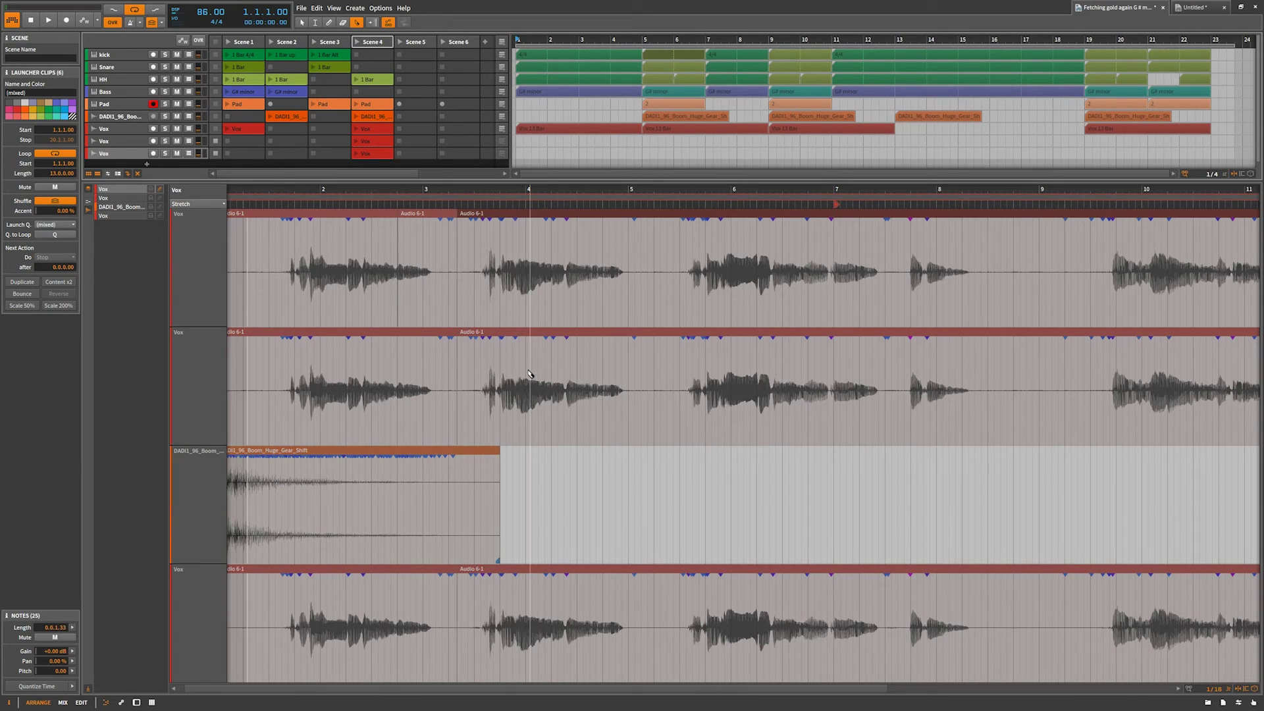
{"action": "left_click", "coordinate": [530, 375]}
{"action": "left_click", "coordinate": [583, 386]}
{"action": "left_click", "coordinate": [708, 383]}
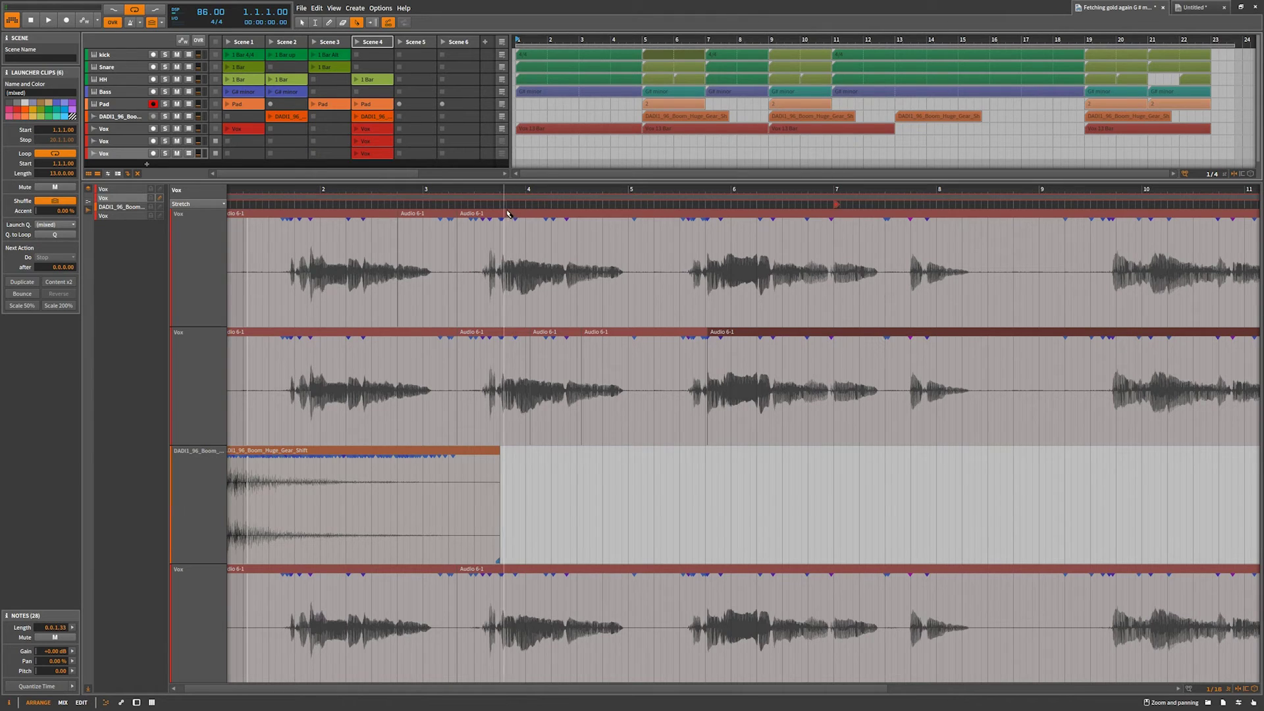
Delete the short cut segment in each of the first two Vox lanes, and move the second lane's 4.1–4.3 segment to 2.4 in the first.
{"action": "left_click", "coordinate": [302, 23]}
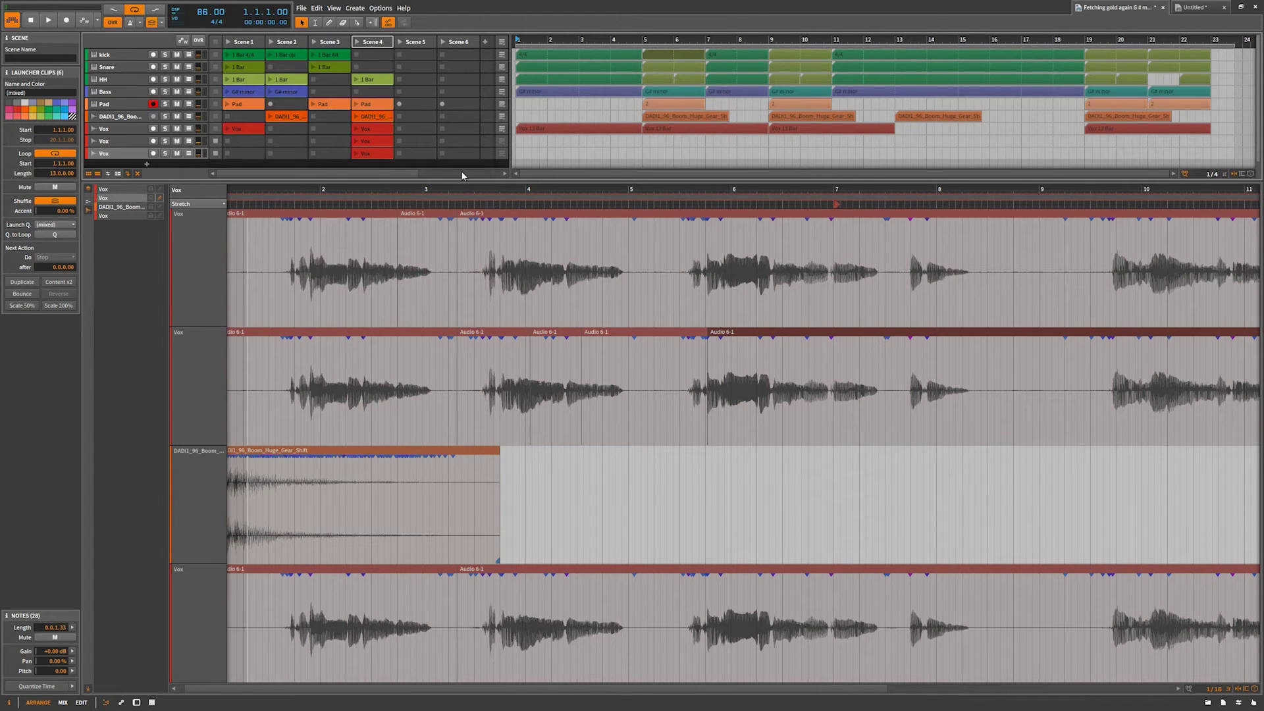
{"action": "left_click", "coordinate": [444, 216]}
{"action": "key", "text": "Delete"}
{"action": "left_click", "coordinate": [491, 332]}
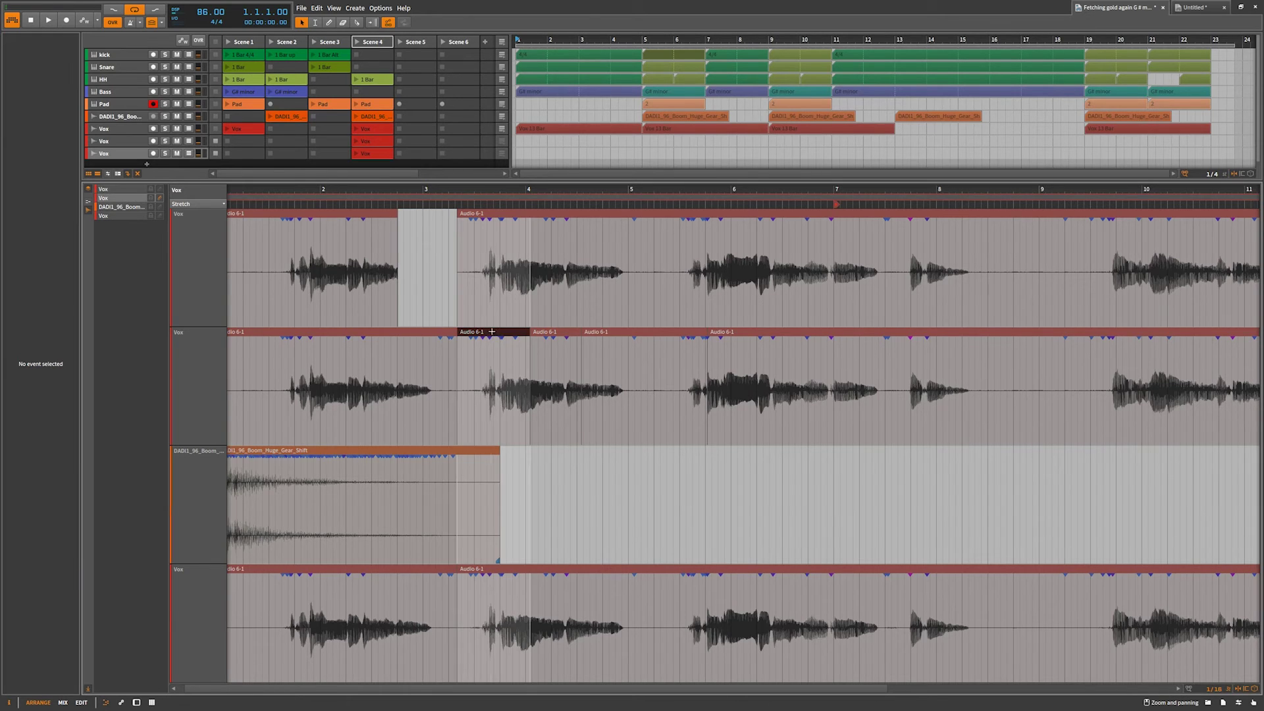
{"action": "key", "text": "Delete"}
{"action": "left_click_drag", "start_coordinate": [576, 331], "coordinate": [444, 251]}
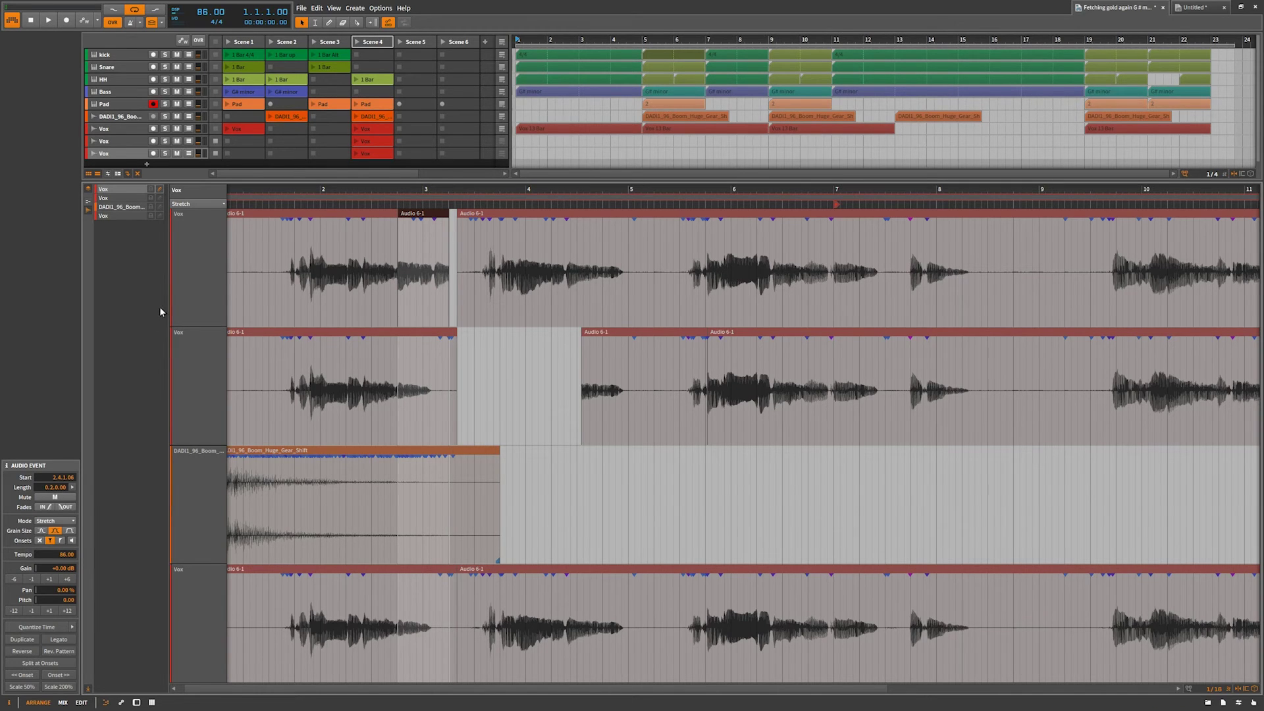
Try different heights for individual audio lanes, and fit all lanes evenly into the editor again.
{"action": "left_click_drag", "start_coordinate": [195, 326], "coordinate": [202, 253]}
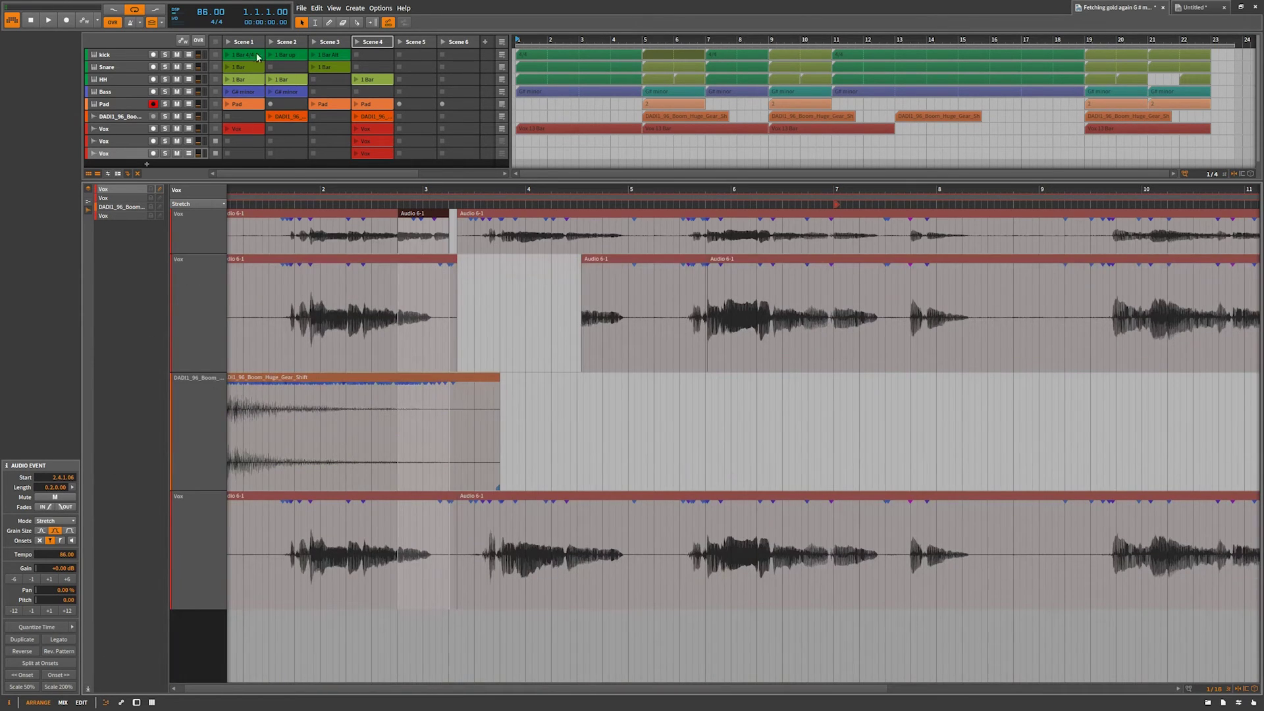
{"action": "left_click", "coordinate": [89, 690]}
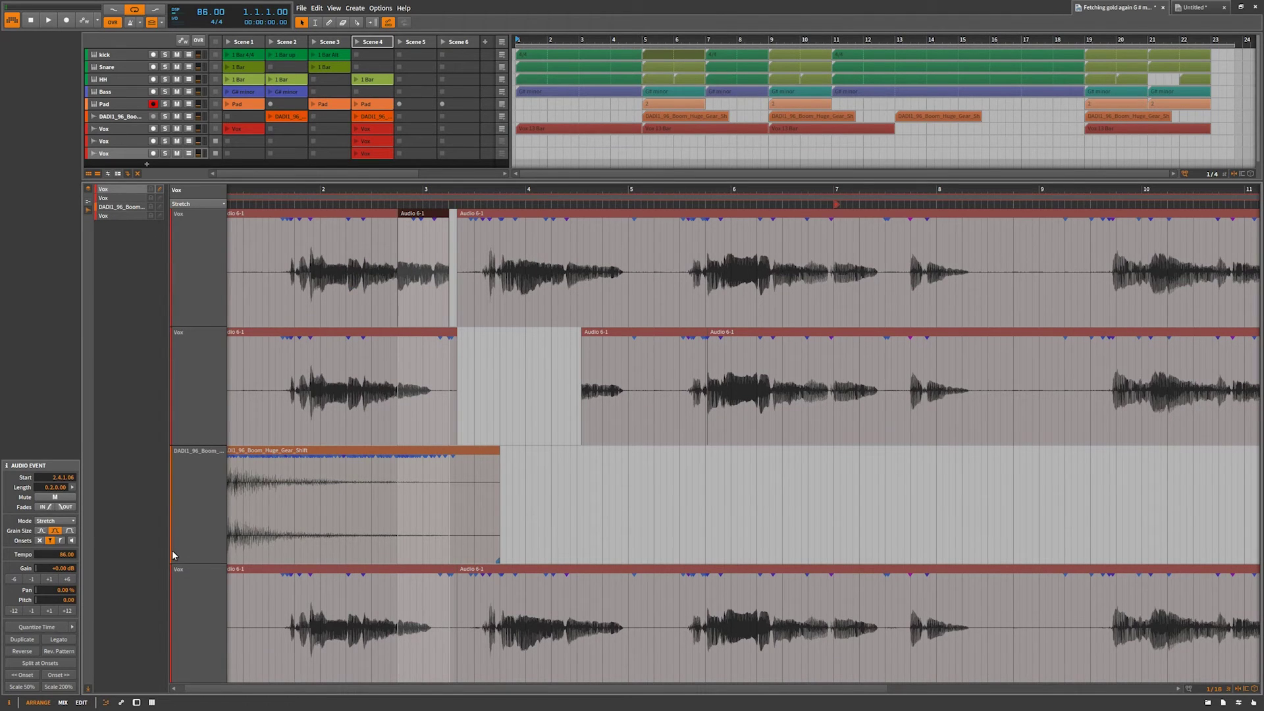
{"action": "left_click_drag", "start_coordinate": [192, 563], "coordinate": [192, 490]}
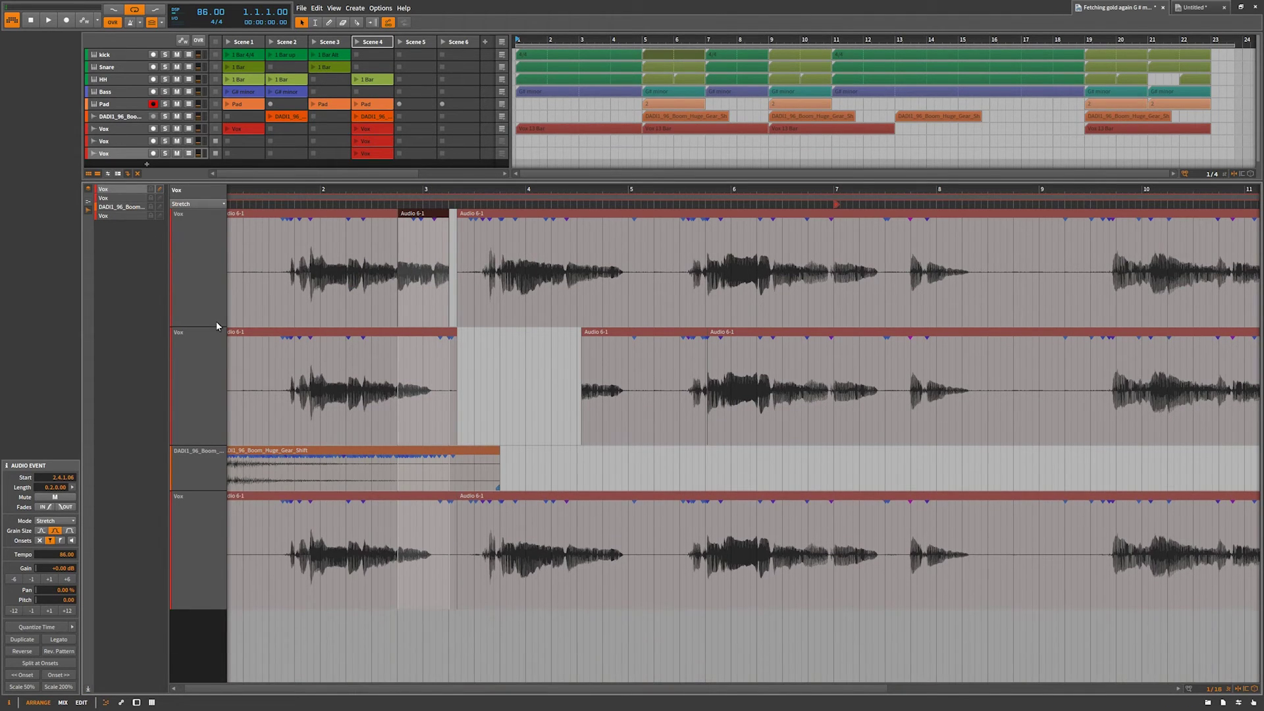
{"action": "left_click_drag", "start_coordinate": [214, 325], "coordinate": [114, 656]}
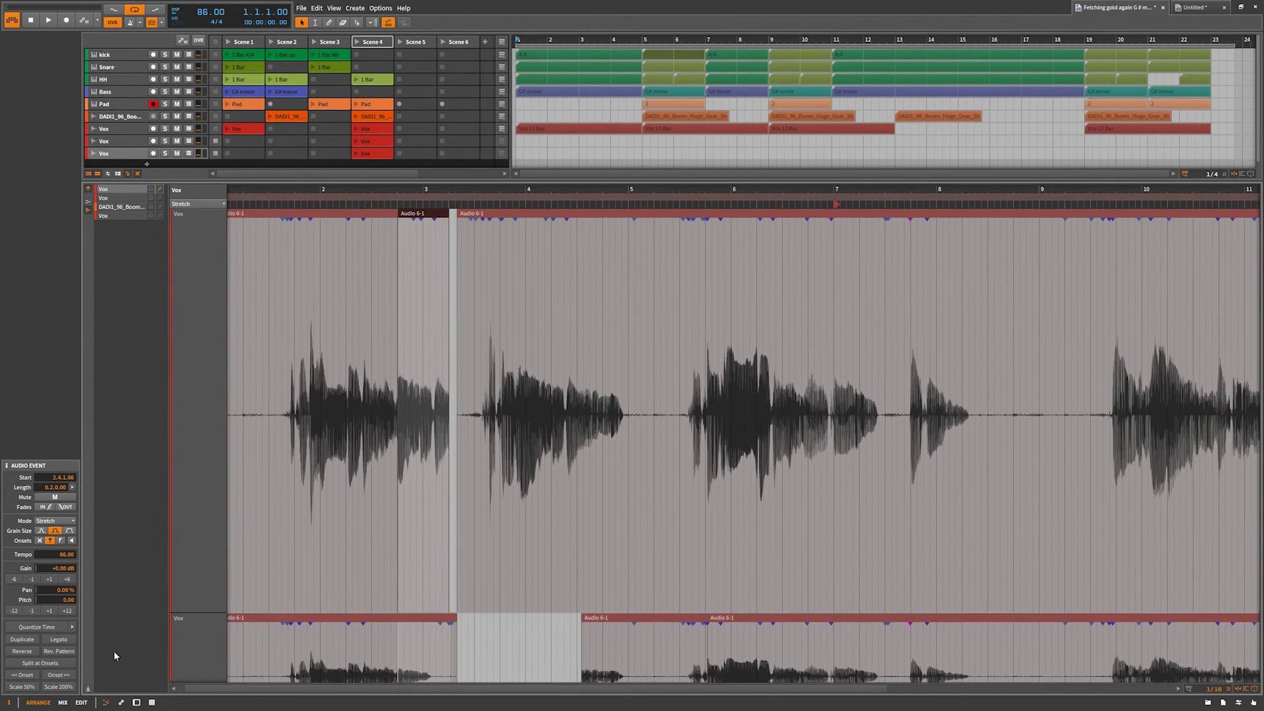
{"action": "left_click", "coordinate": [89, 689]}
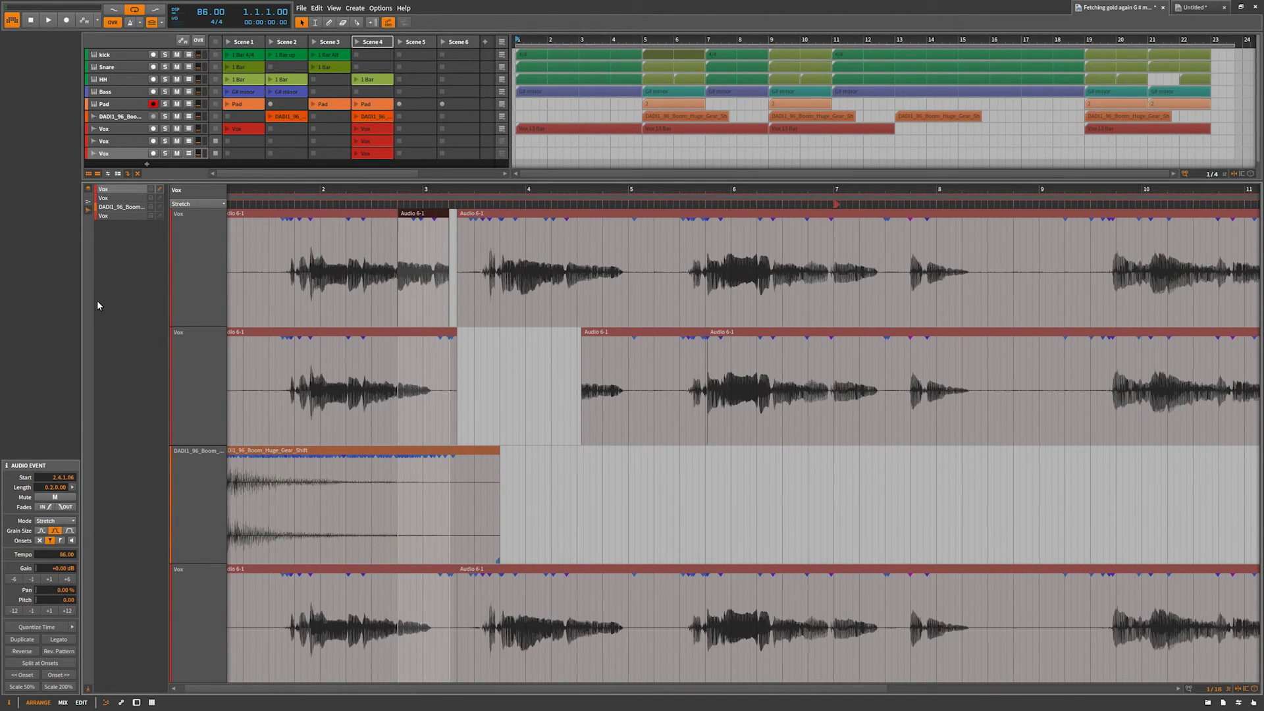
Return to Scene 4's note view and switch the reference waveform from Vox to DADI1_96_Boom_Huge_Gear_Shift.
{"action": "left_click", "coordinate": [89, 204]}
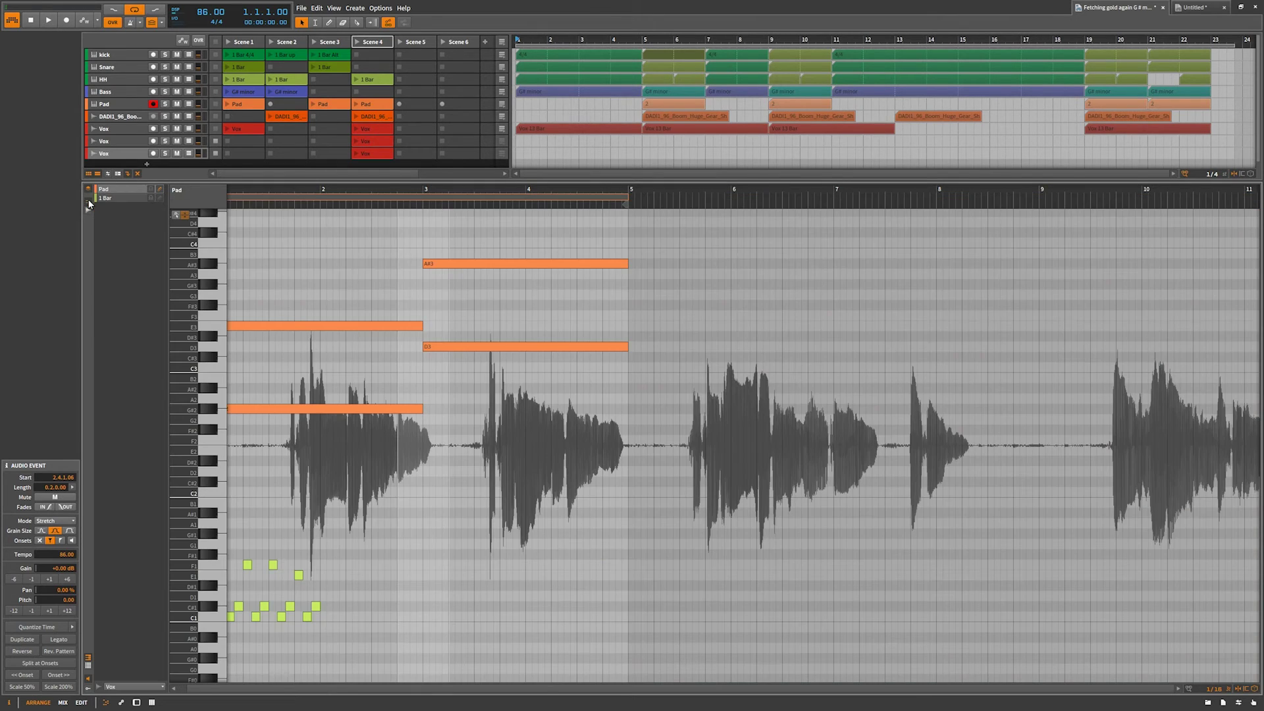
{"action": "left_click", "coordinate": [151, 691]}
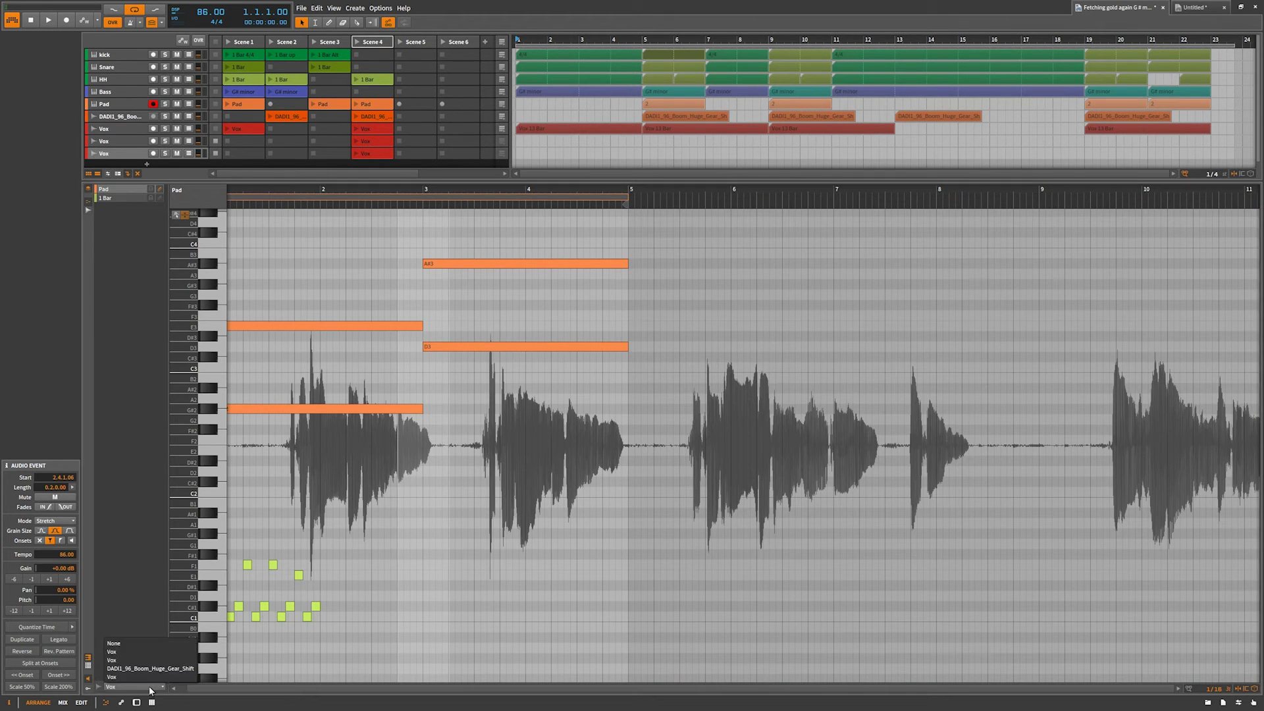
{"action": "left_click", "coordinate": [143, 669]}
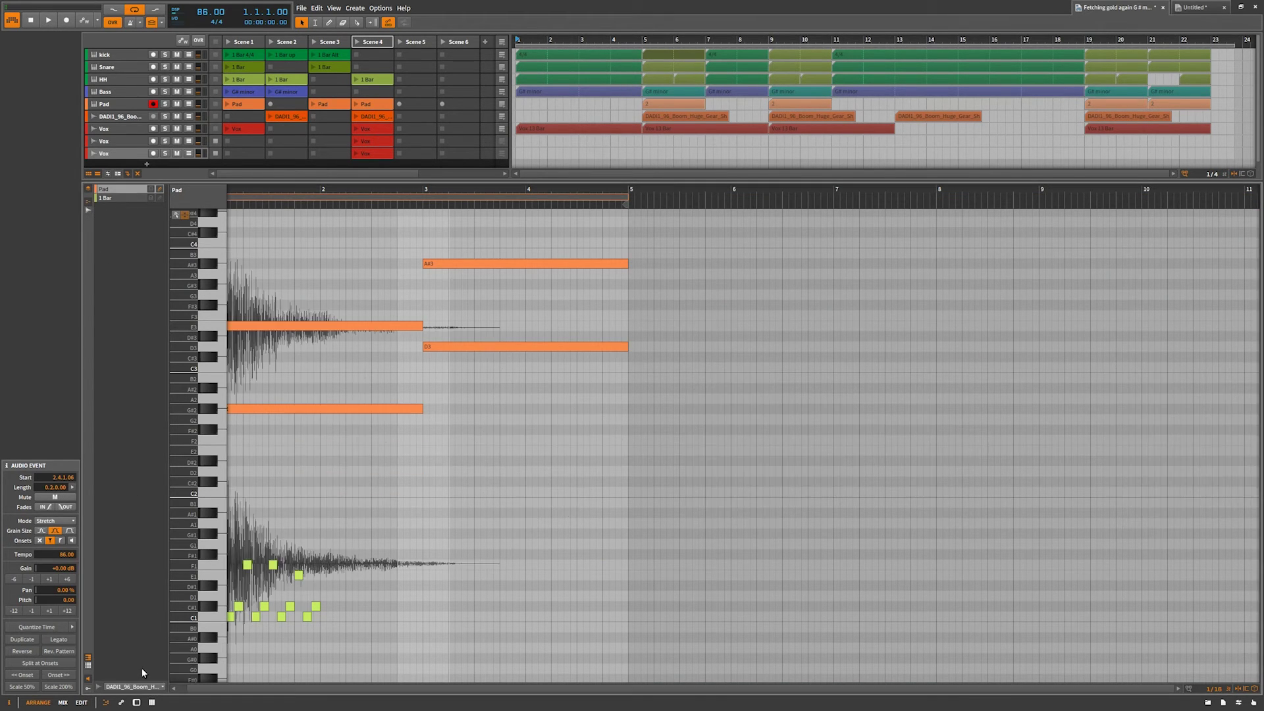
{"action": "left_click_drag", "start_coordinate": [317, 189], "coordinate": [504, 543]}
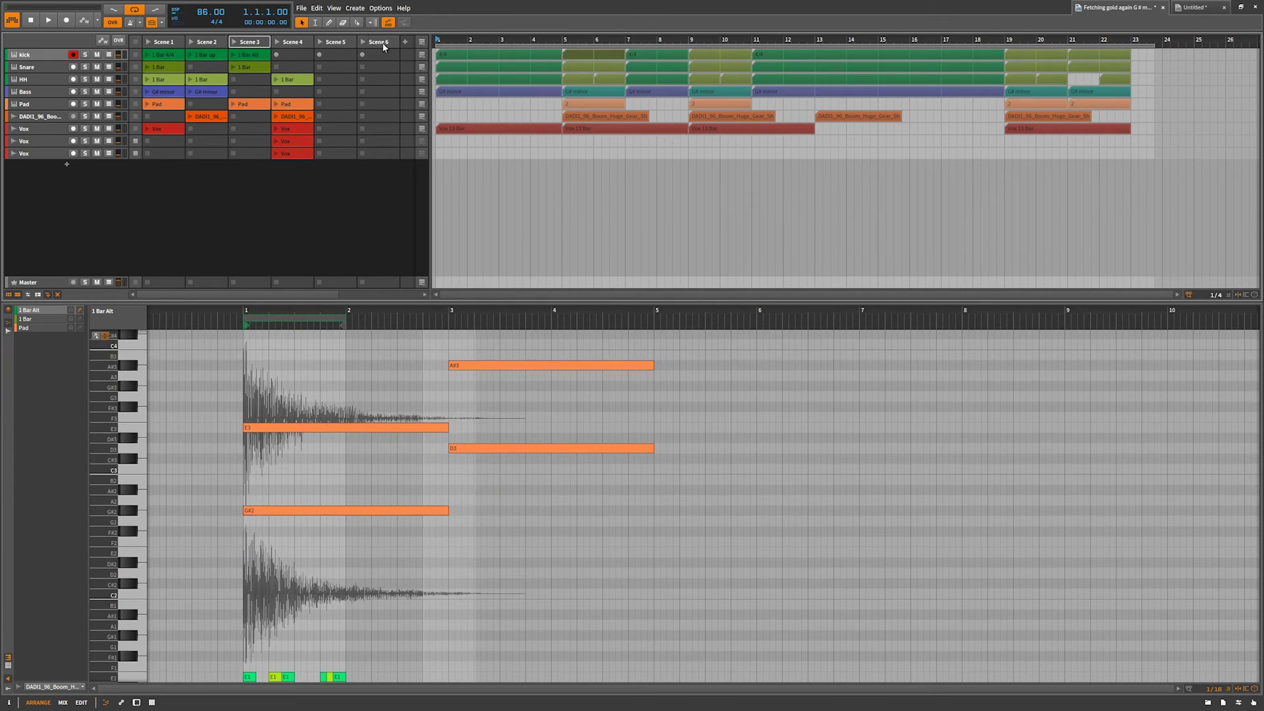
Switch all tracks to arranger playback, select the arranger clips starting in bars 1 to 6, and show their layered notes.
{"action": "left_click", "coordinate": [422, 43]}
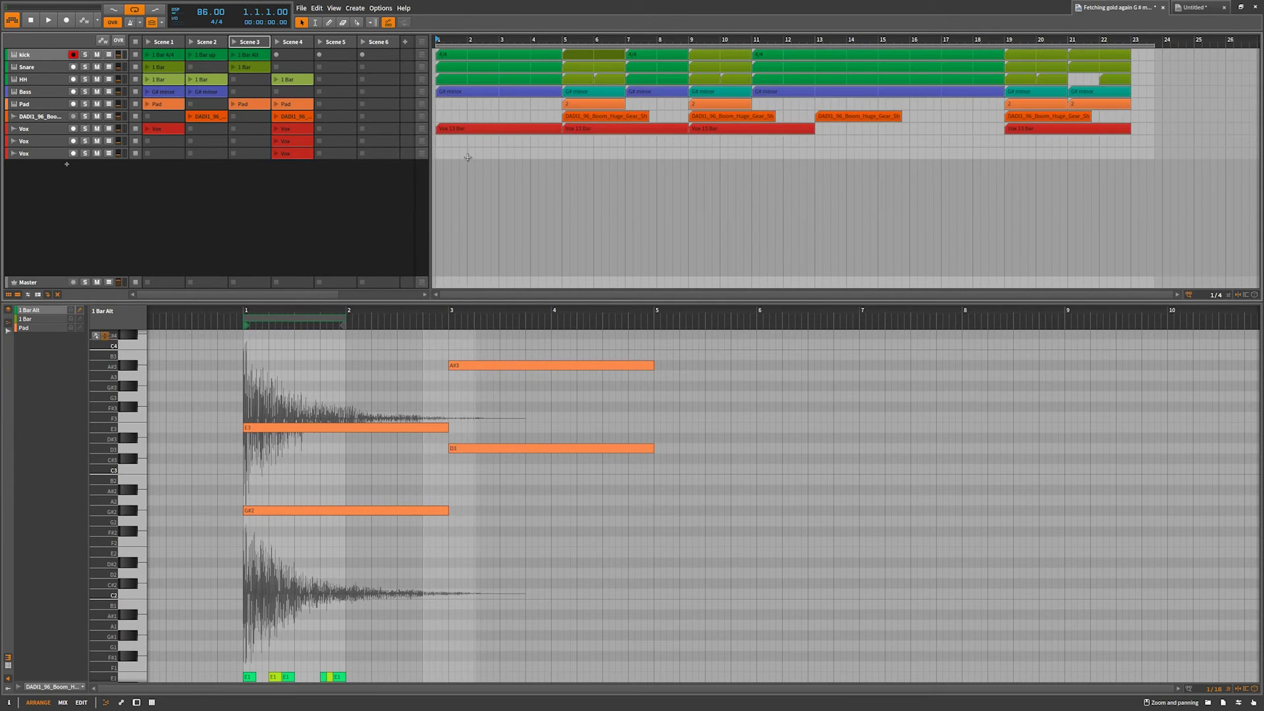
{"action": "left_click_drag", "start_coordinate": [442, 154], "coordinate": [609, 48]}
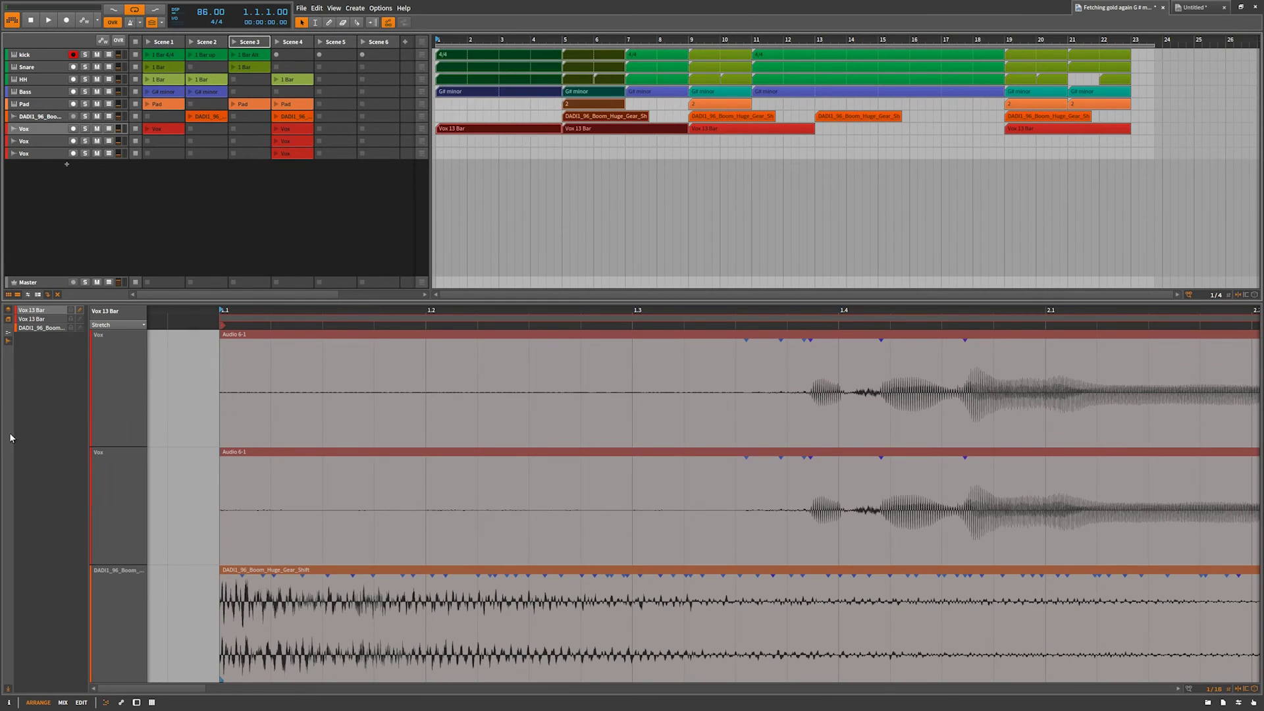
{"action": "left_click", "coordinate": [9, 334]}
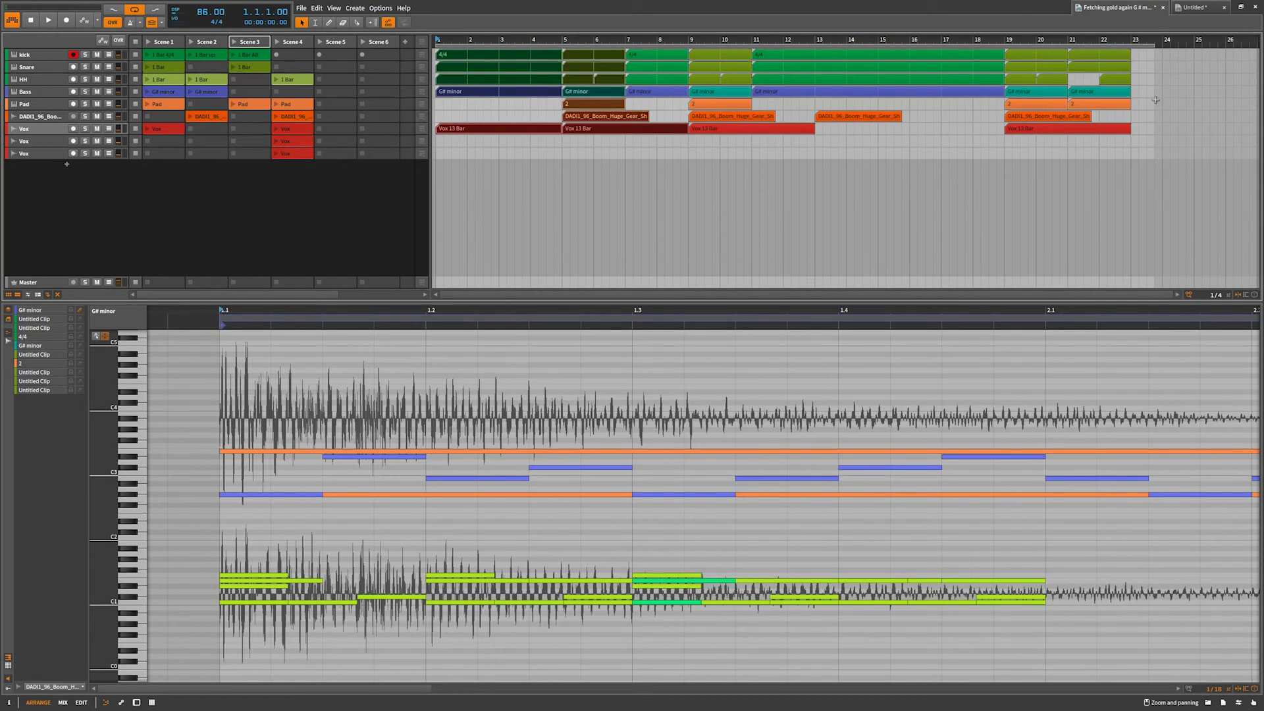
Select the arranger clips from bar 5 to the song's end, view their layered notes, and make the third listed clip the editing target.
{"action": "left_click_drag", "start_coordinate": [1170, 54], "coordinate": [597, 186]}
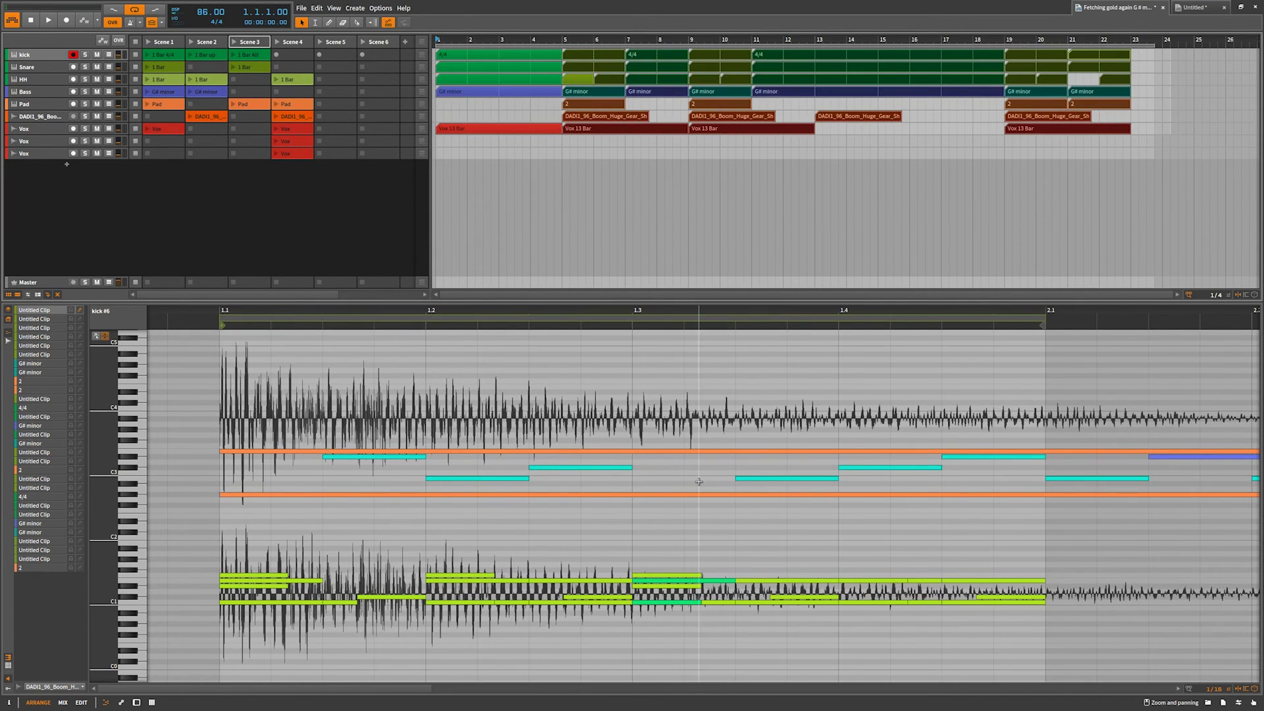
{"action": "scroll", "coordinate": [697, 489], "scroll_direction": "up", "scroll_amount": 3}
{"action": "scroll", "coordinate": [697, 489], "scroll_direction": "down", "scroll_amount": 3}
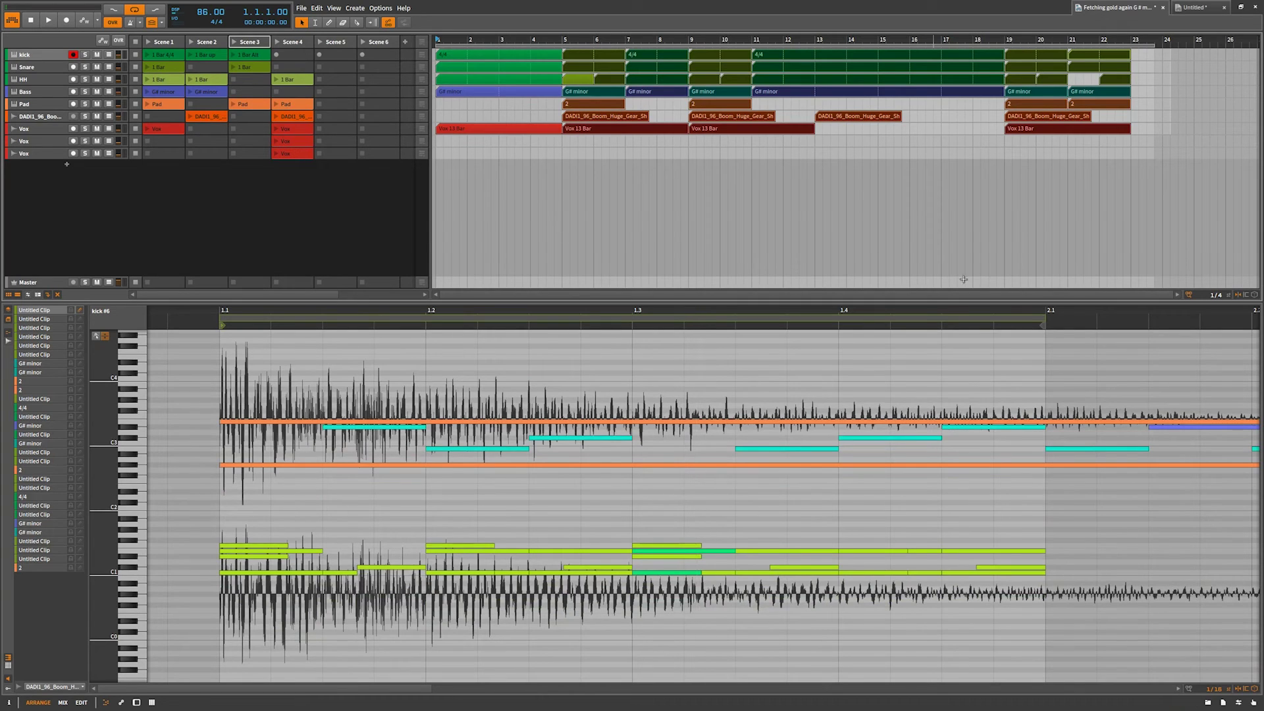
{"action": "left_click_drag", "start_coordinate": [1106, 309], "coordinate": [524, 312]}
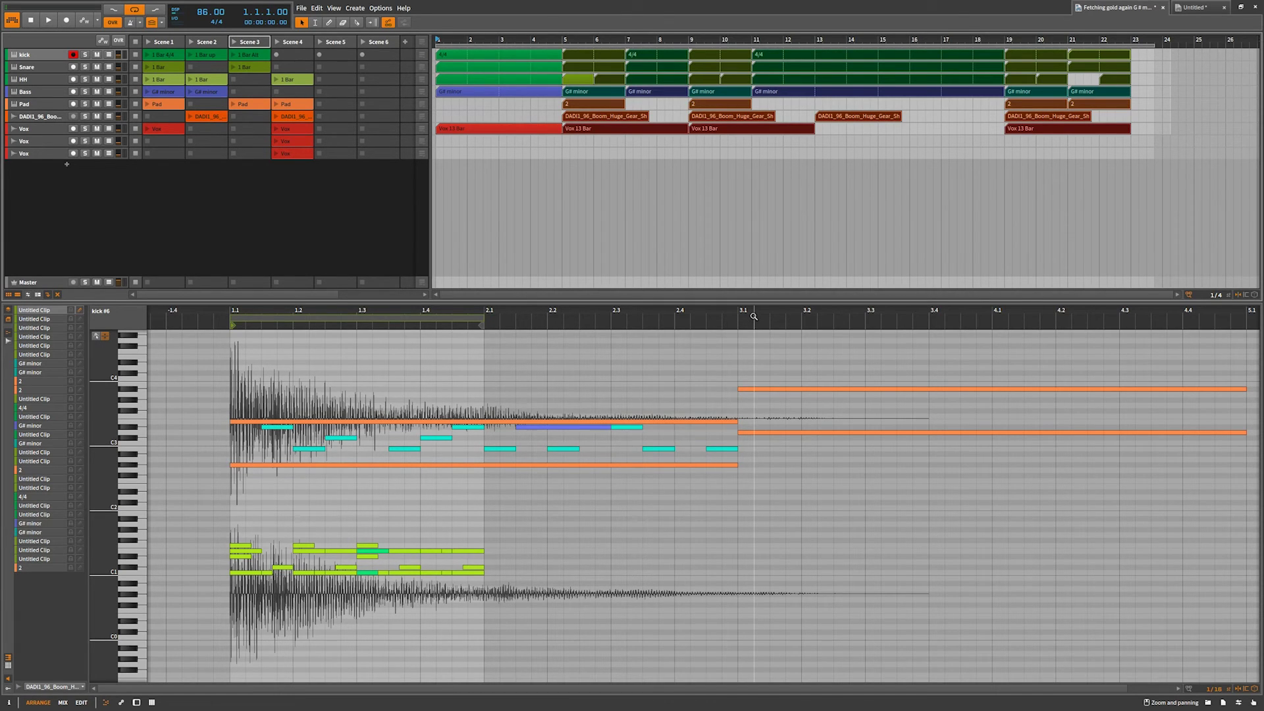
{"action": "left_click", "coordinate": [69, 327]}
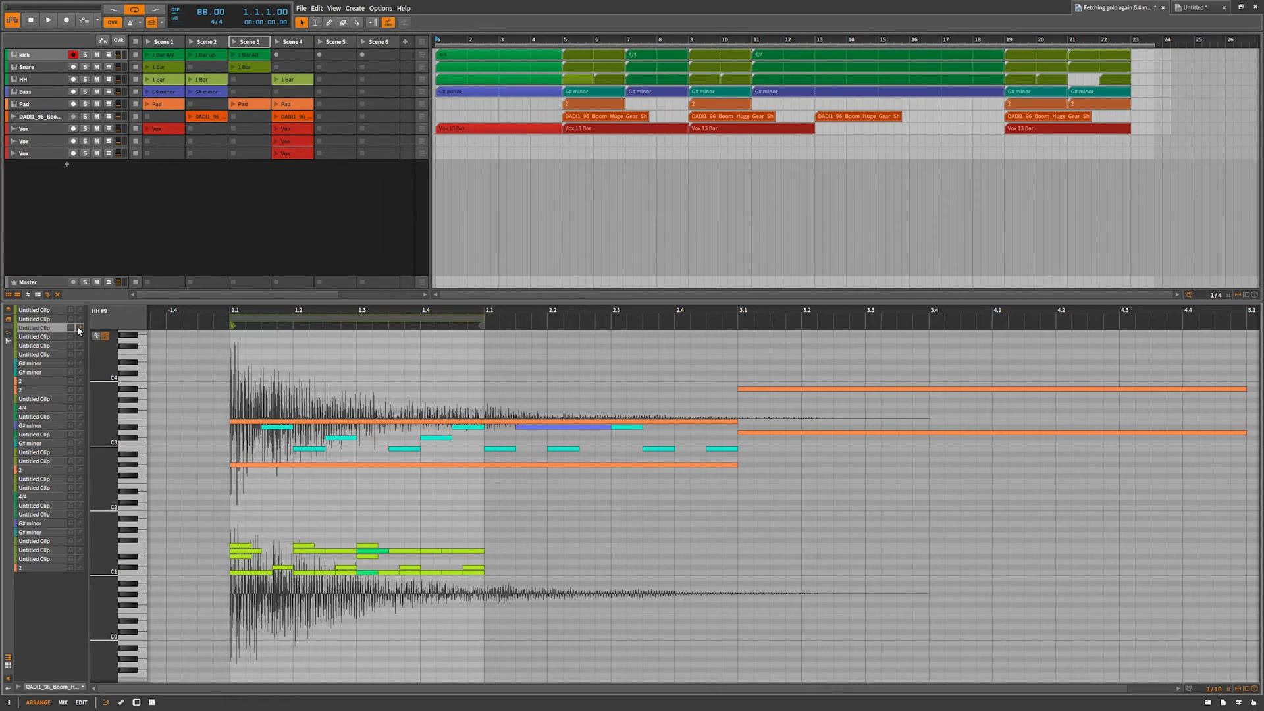
Lock the third listed arranger clip in the layered note editor.
{"action": "left_click", "coordinate": [72, 327]}
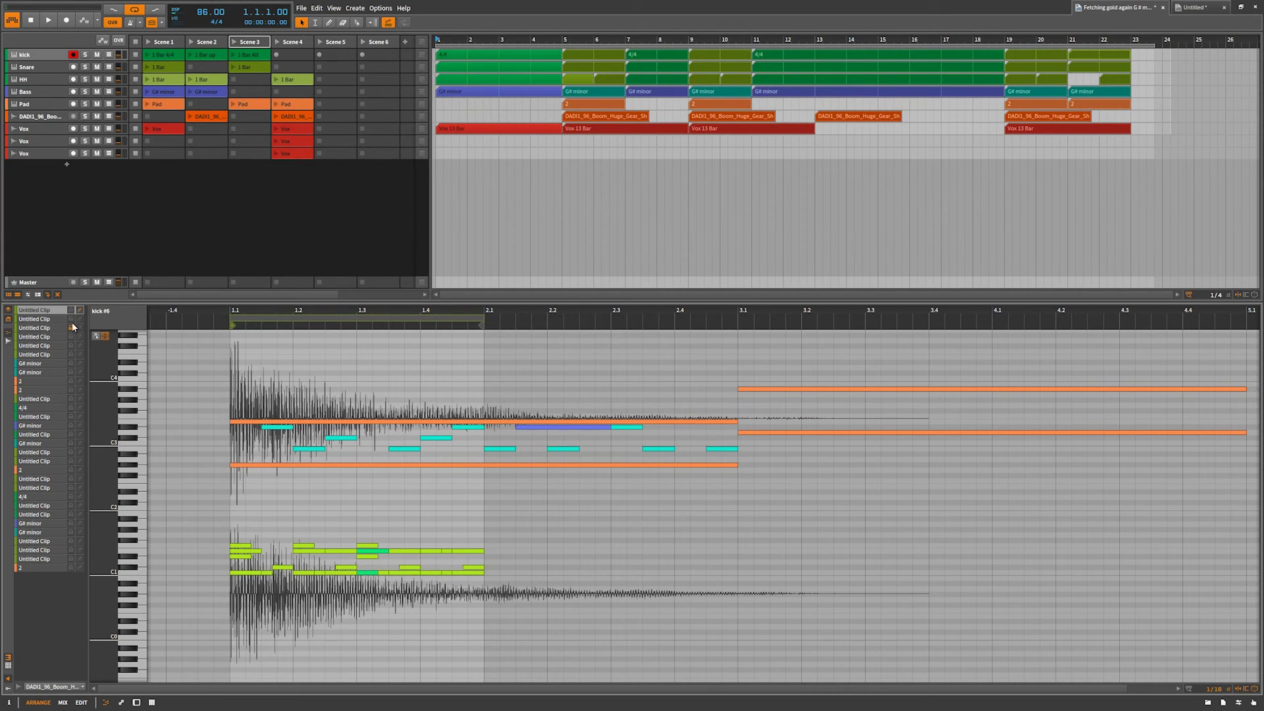
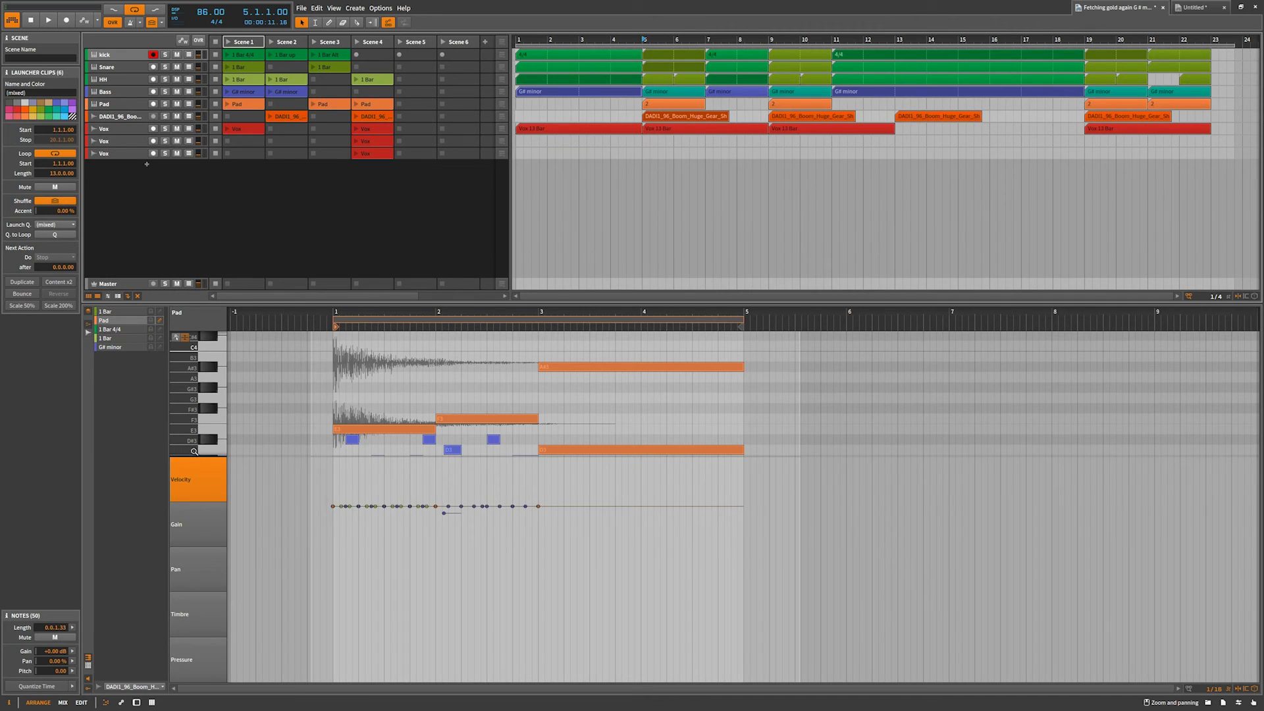
Select all of Scene 1's note velocities, start playback, and vary them with the velocity histogram's Chaos and Spread values.
{"action": "left_click", "coordinate": [252, 44]}
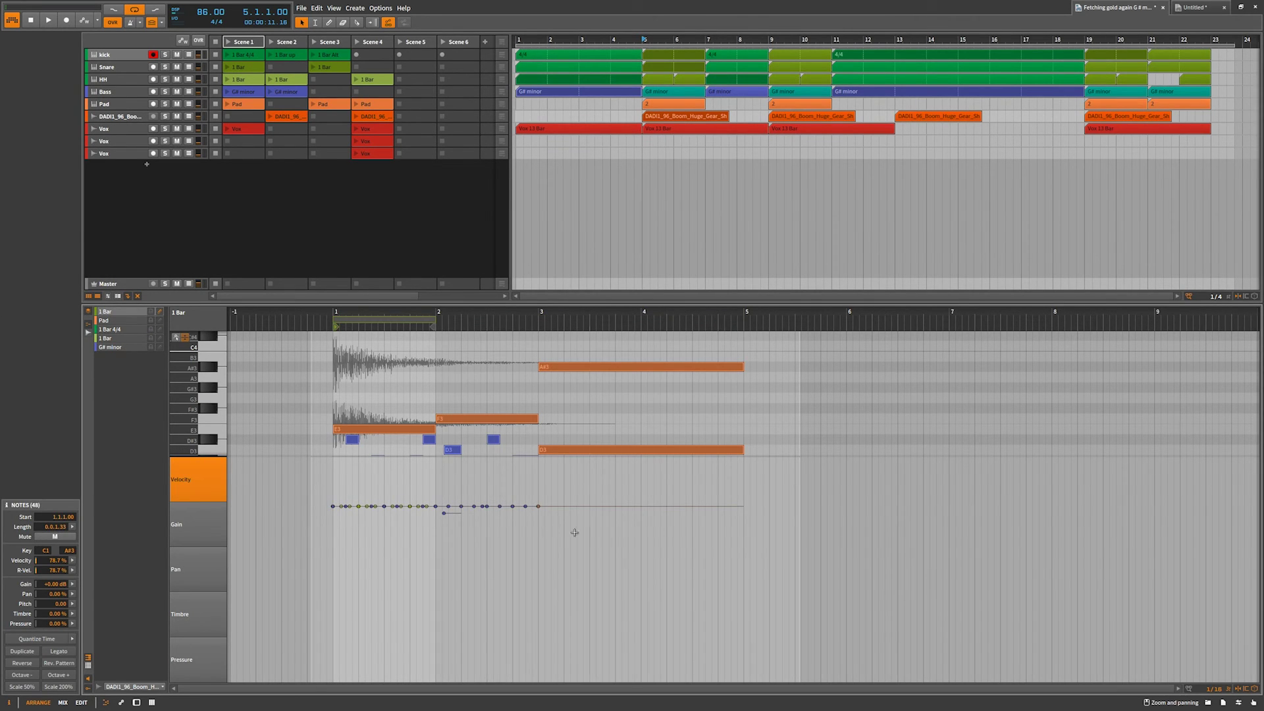
{"action": "left_click_drag", "start_coordinate": [778, 486], "coordinate": [231, 675]}
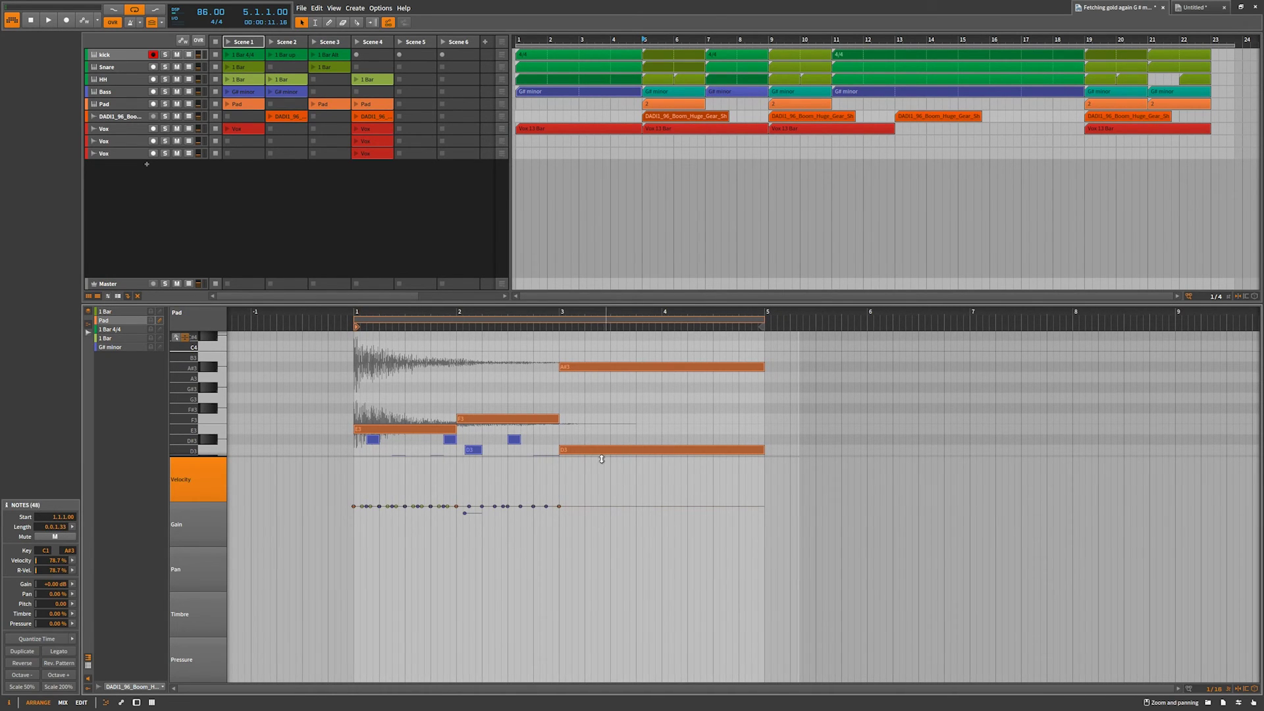
{"action": "left_click", "coordinate": [74, 561]}
{"action": "mouse_move", "coordinate": [187, 614]}
{"action": "left_mouse_down"}
{"action": "mouse_move", "coordinate": [188, 588]}
{"action": "mouse_move", "coordinate": [192, 616]}
{"action": "left_mouse_up"}
{"action": "key", "text": "space"}
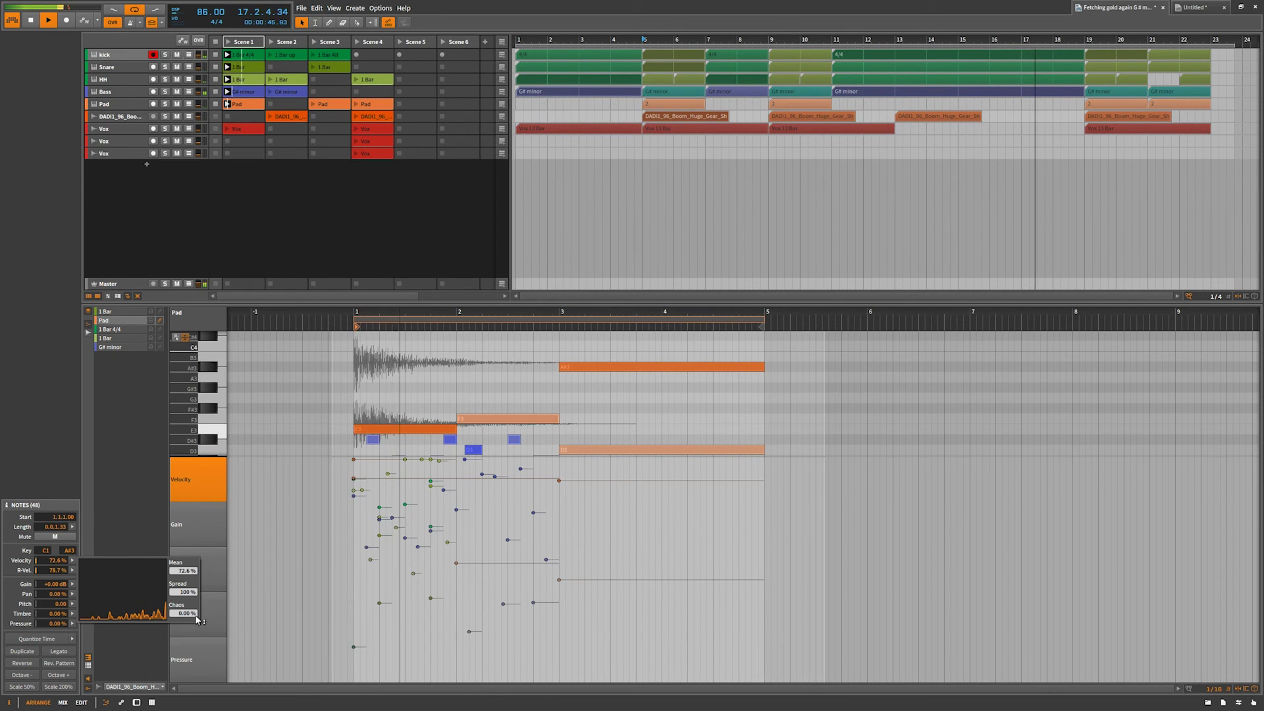
{"action": "mouse_move", "coordinate": [188, 592]}
{"action": "left_mouse_down"}
{"action": "mouse_move", "coordinate": [188, 632]}
{"action": "mouse_move", "coordinate": [188, 555]}
{"action": "mouse_move", "coordinate": [188, 589]}
{"action": "left_mouse_up"}
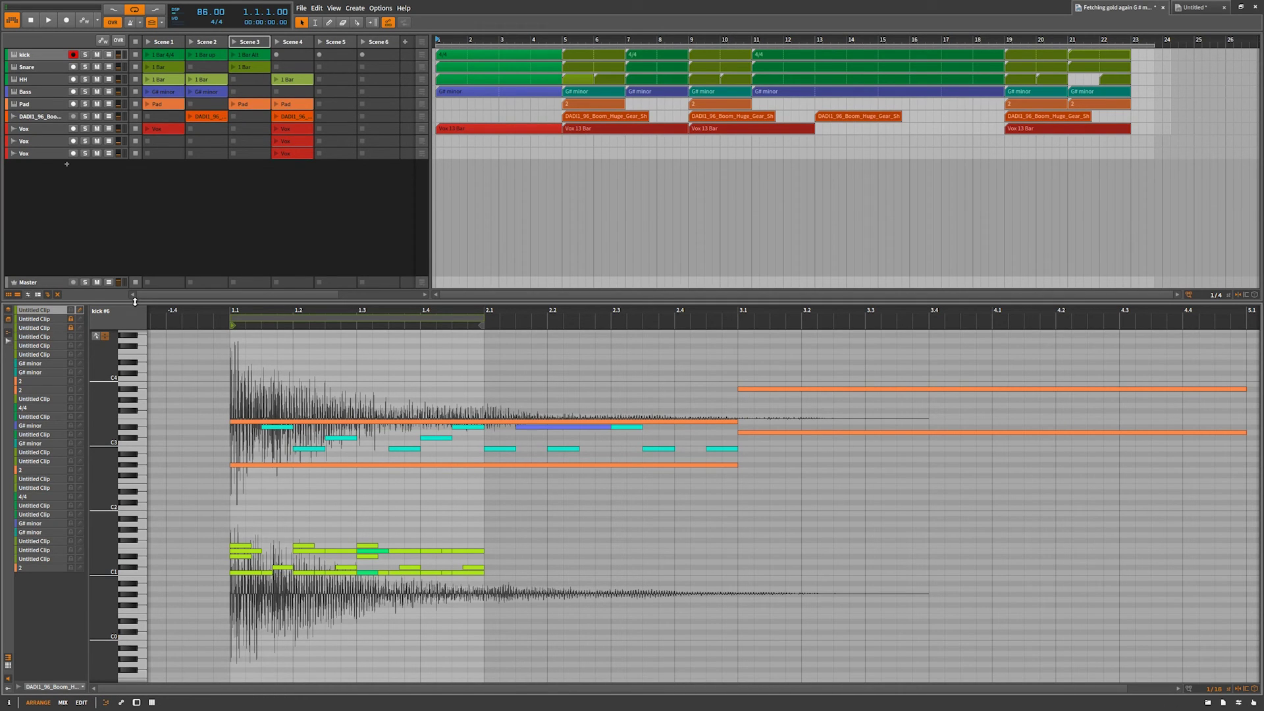
Inspect the selected arranger clips in the layered audio editor at different zoom levels, and return to their note view.
{"action": "left_click", "coordinate": [8, 344]}
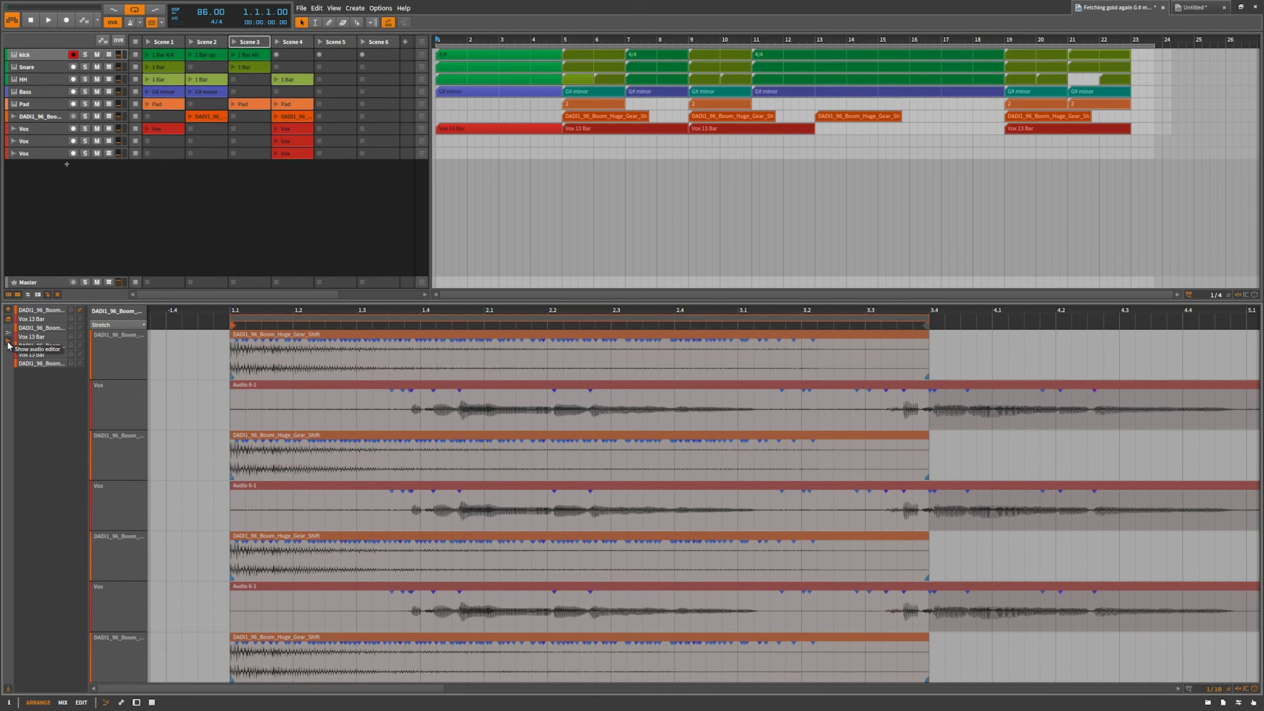
{"action": "scroll", "coordinate": [350, 461], "scroll_direction": "up", "scroll_amount": 2}
{"action": "scroll", "coordinate": [350, 461], "scroll_direction": "down", "scroll_amount": 3}
{"action": "scroll", "coordinate": [356, 340], "scroll_direction": "up", "scroll_amount": 1}
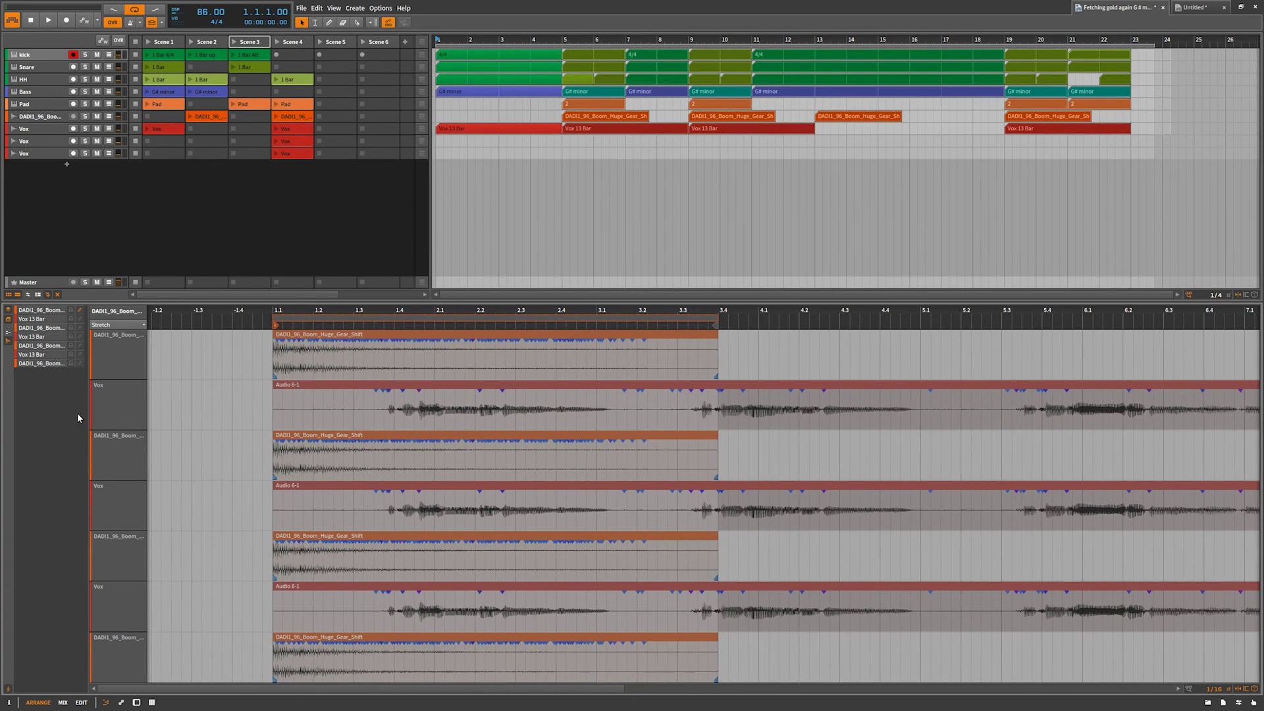
{"action": "left_click", "coordinate": [9, 336]}
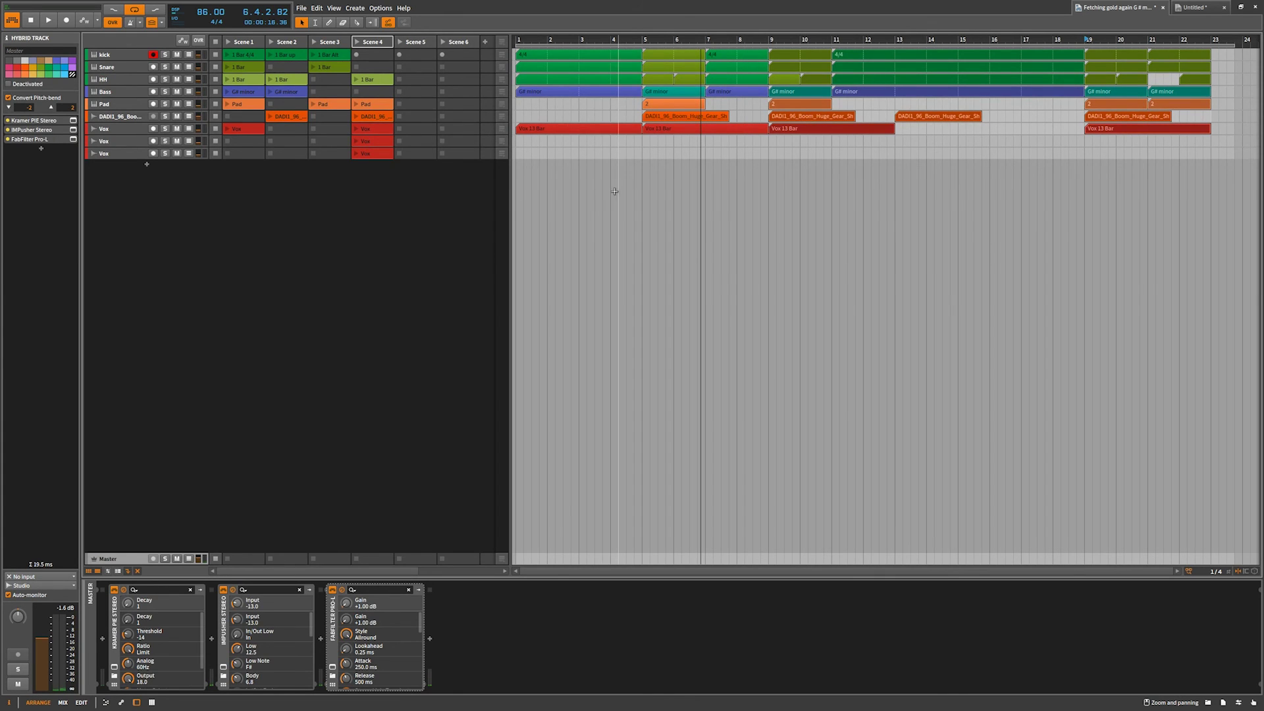
Open the detail editor for Scene 1, then view the layered contents of Scenes 2, 3 and 5 in turn.
{"action": "left_click", "coordinate": [244, 42]}
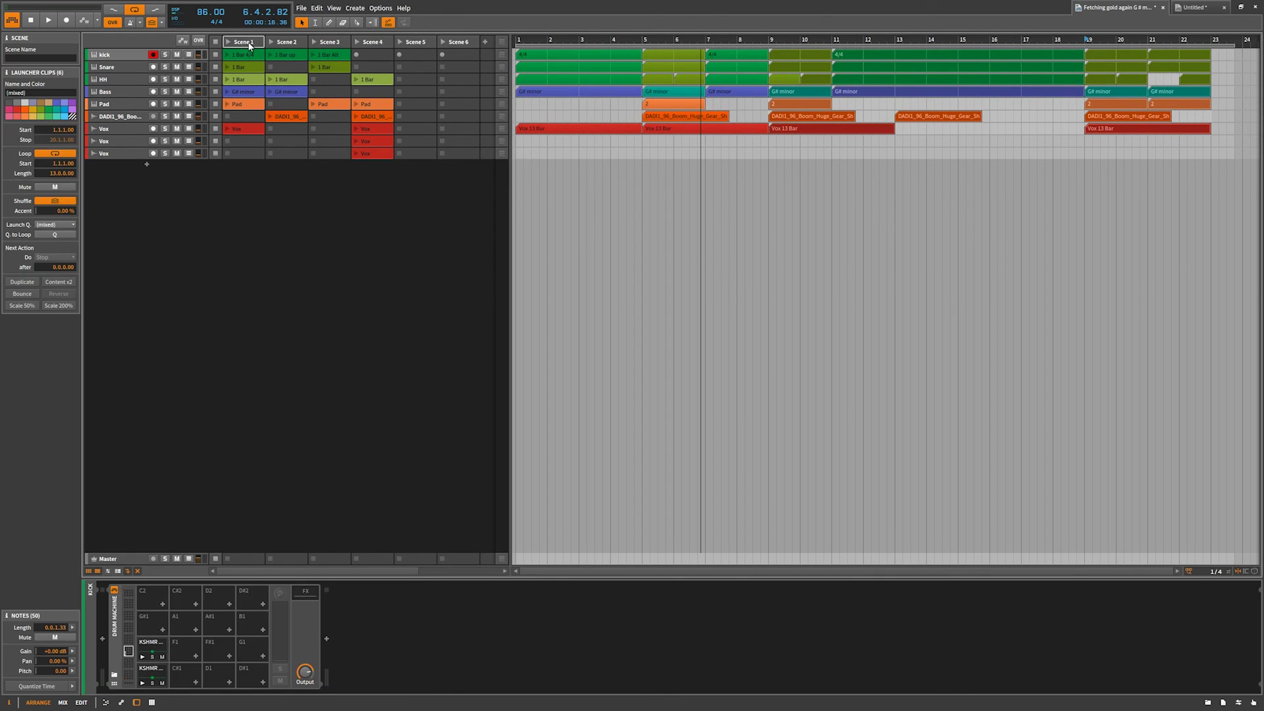
{"action": "left_click", "coordinate": [106, 703]}
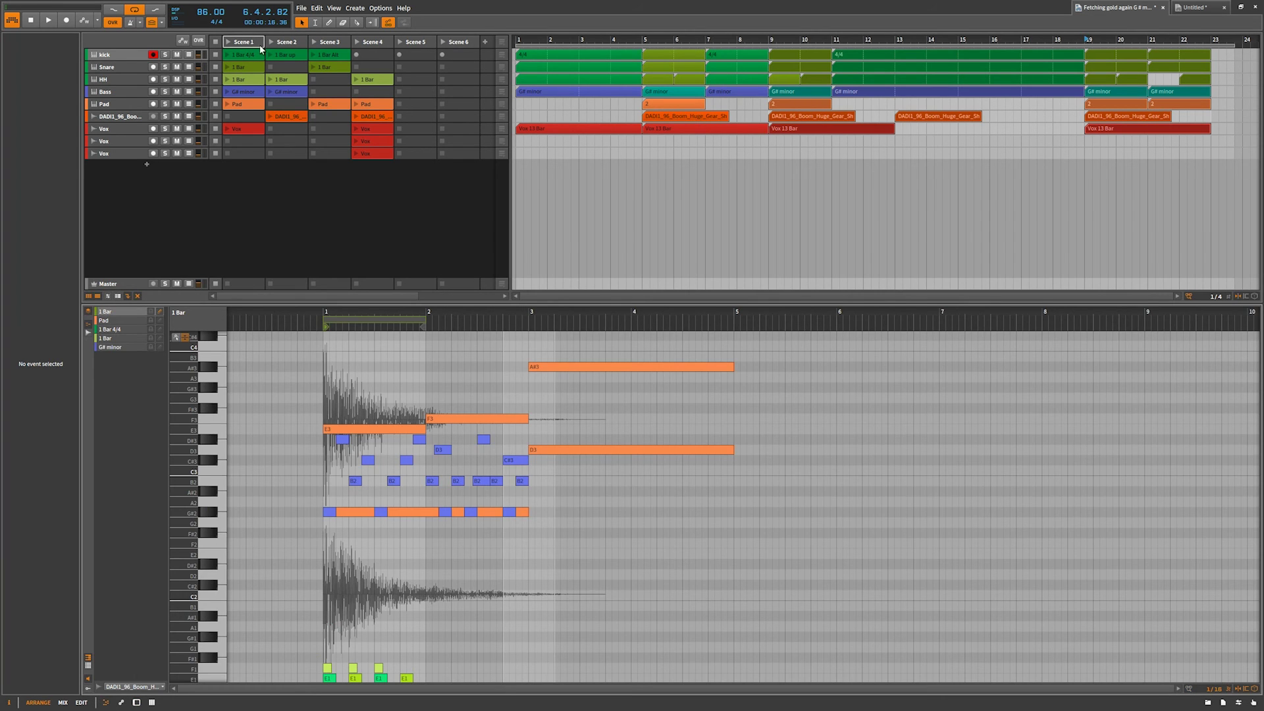
{"action": "left_click", "coordinate": [245, 44]}
{"action": "left_click", "coordinate": [286, 42]}
{"action": "left_click", "coordinate": [332, 43]}
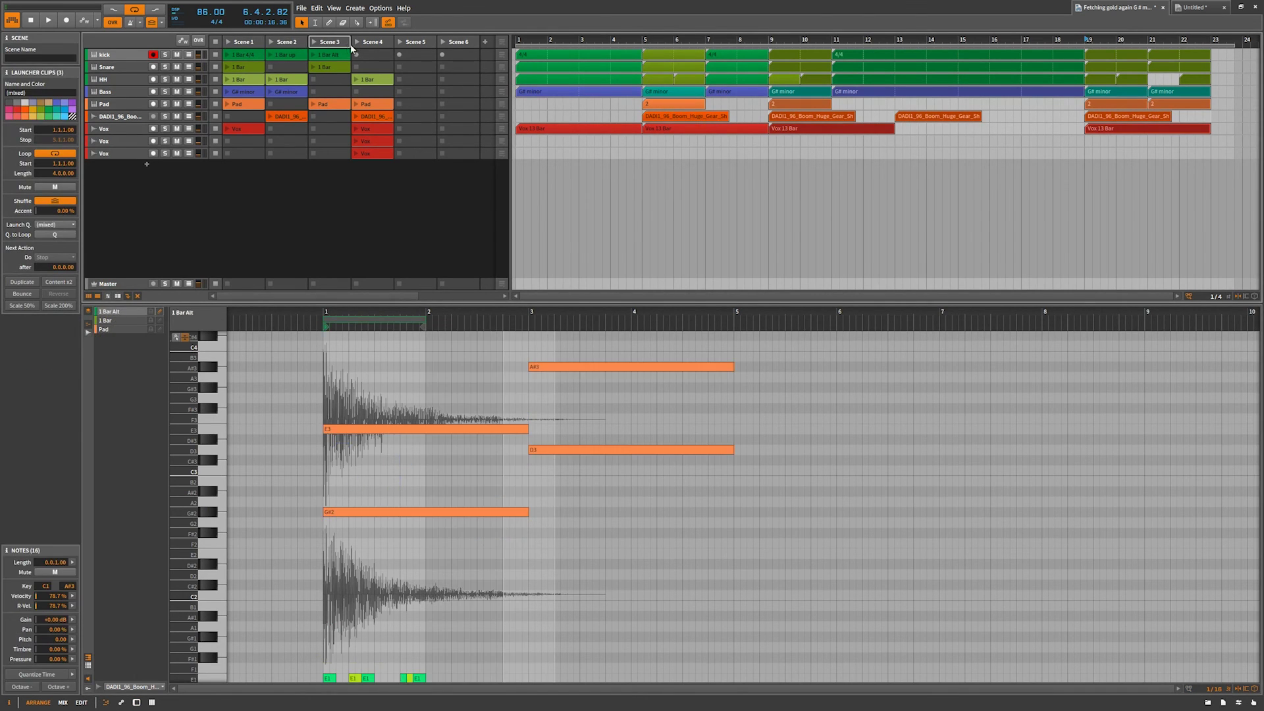
{"action": "left_click", "coordinate": [413, 43]}
Select the arranger clips starting in bars 1 to 9, view their layered audio, and return to the layered notes.
{"action": "left_click_drag", "start_coordinate": [783, 214], "coordinate": [517, 46]}
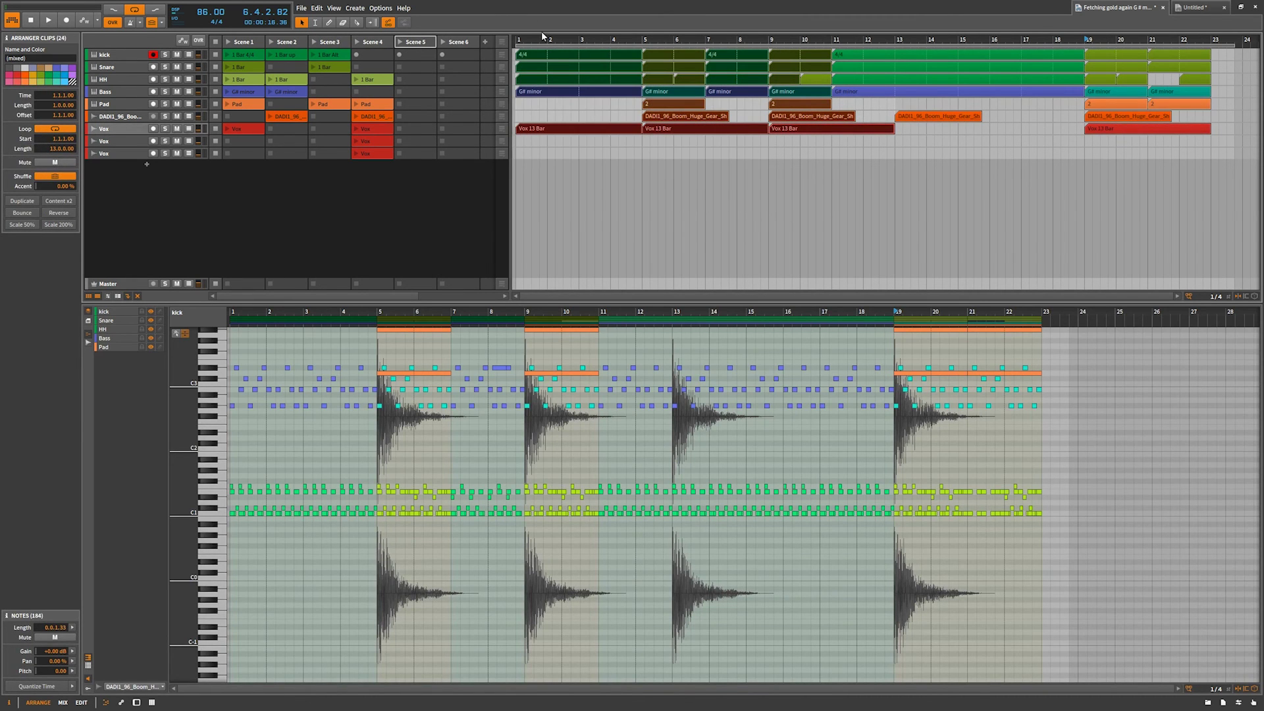
{"action": "left_click", "coordinate": [90, 343]}
{"action": "left_click", "coordinate": [90, 337]}
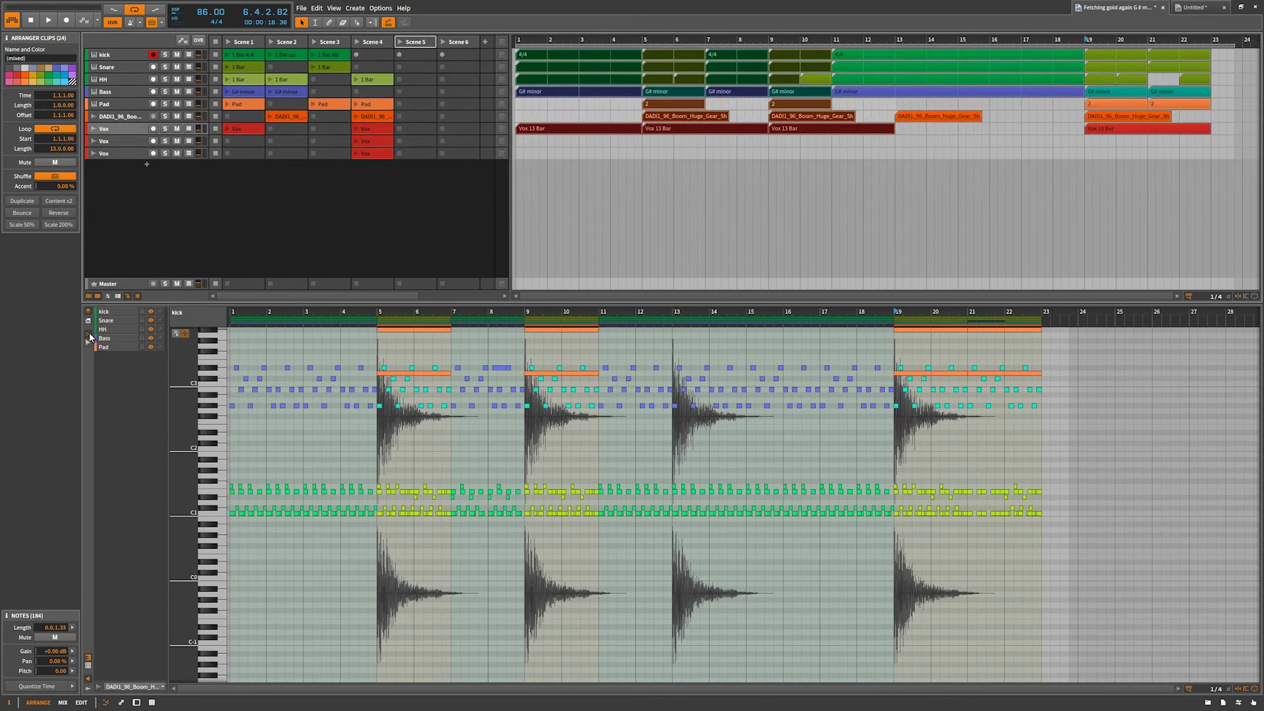
Switch the reference waveform to the second listed Vox track and start playback.
{"action": "left_click", "coordinate": [143, 688]}
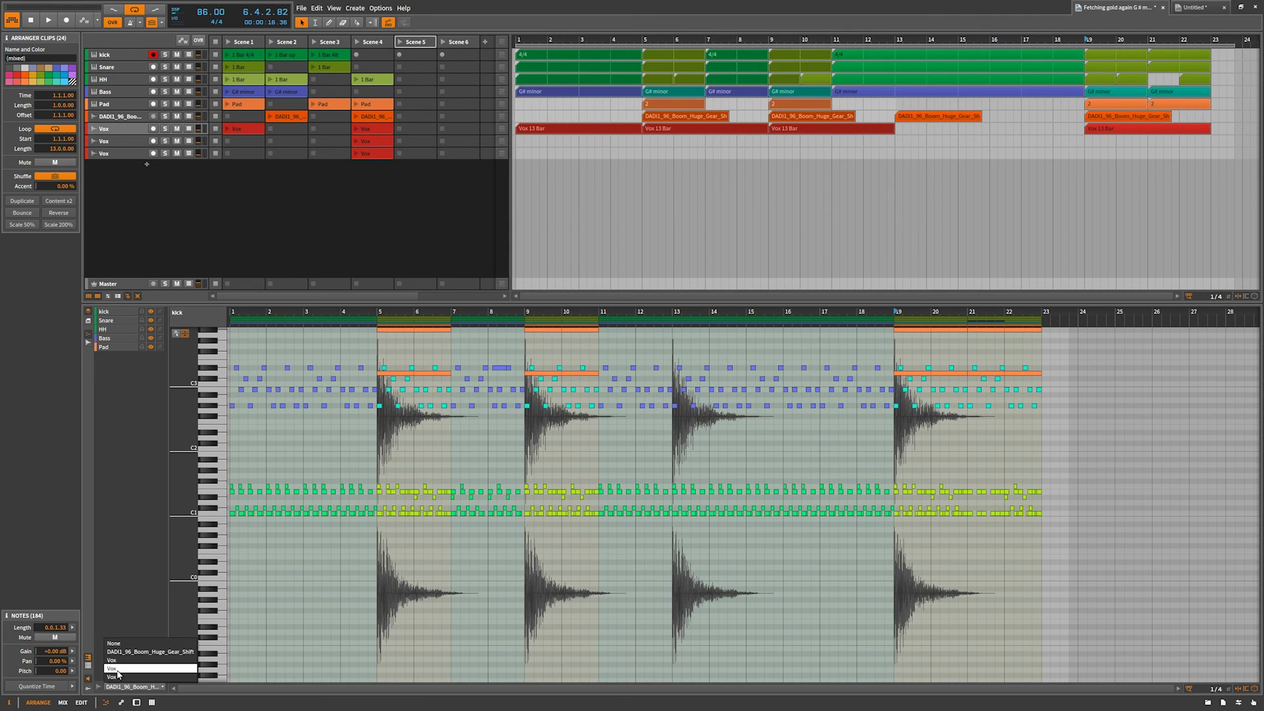
{"action": "left_click", "coordinate": [116, 670]}
{"action": "key", "text": "space"}
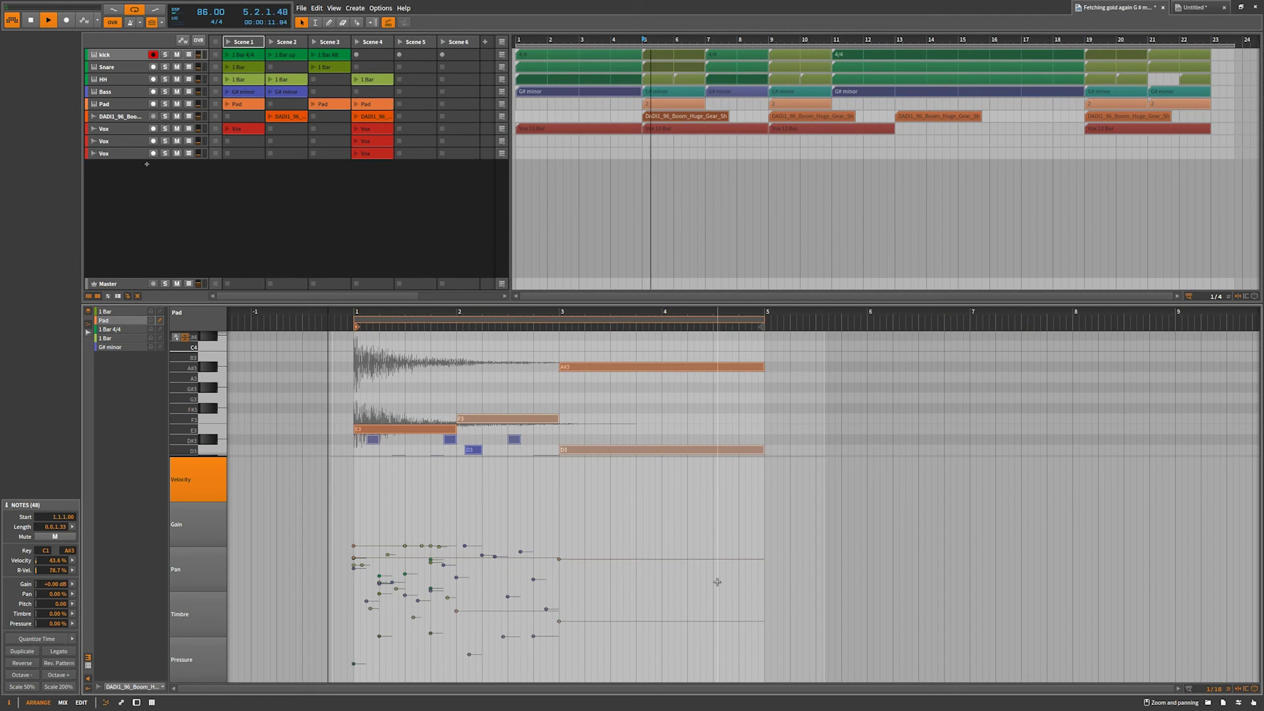